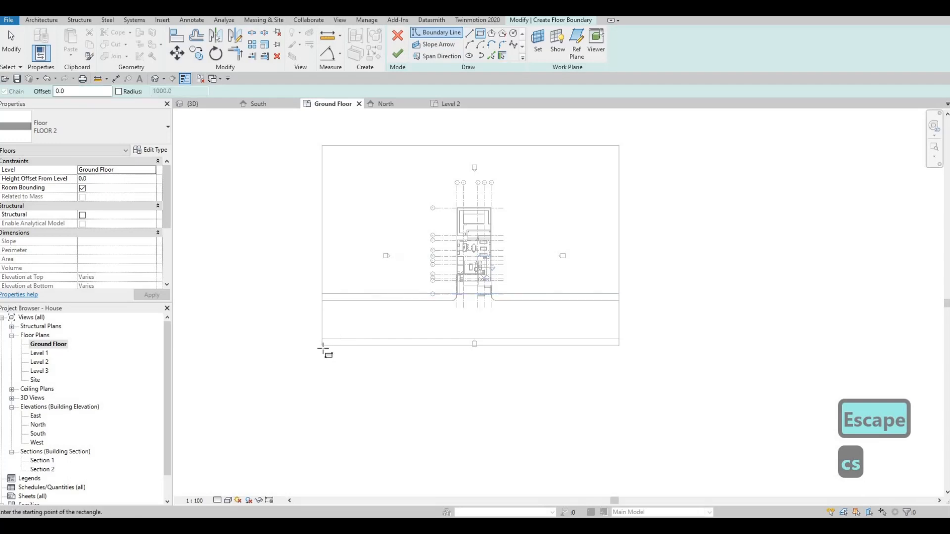
Step: Sketch a rectangular FLOOR 2 boundary 13000 mm deep across the site's full width beyond the road and finish the floor
click(322, 342)
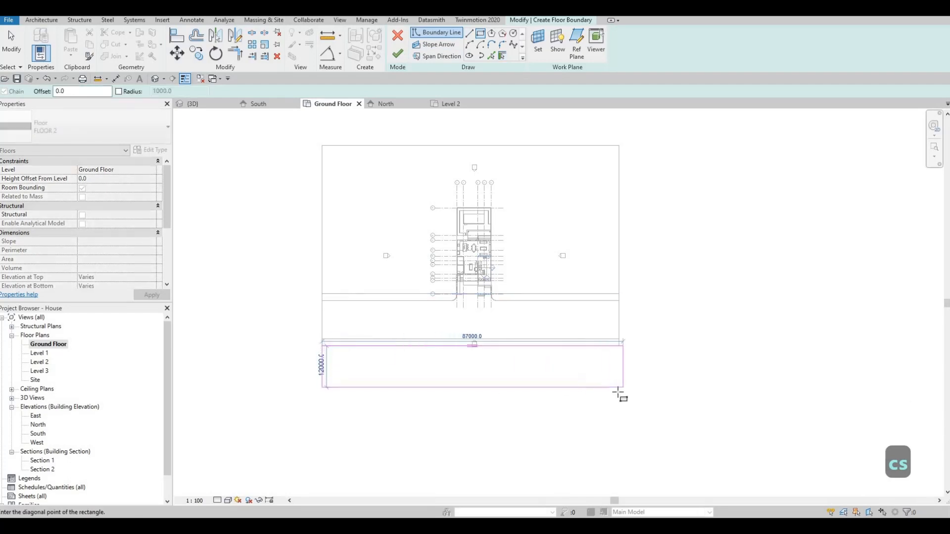
click(619, 390)
key(Escape)
key(Escape)
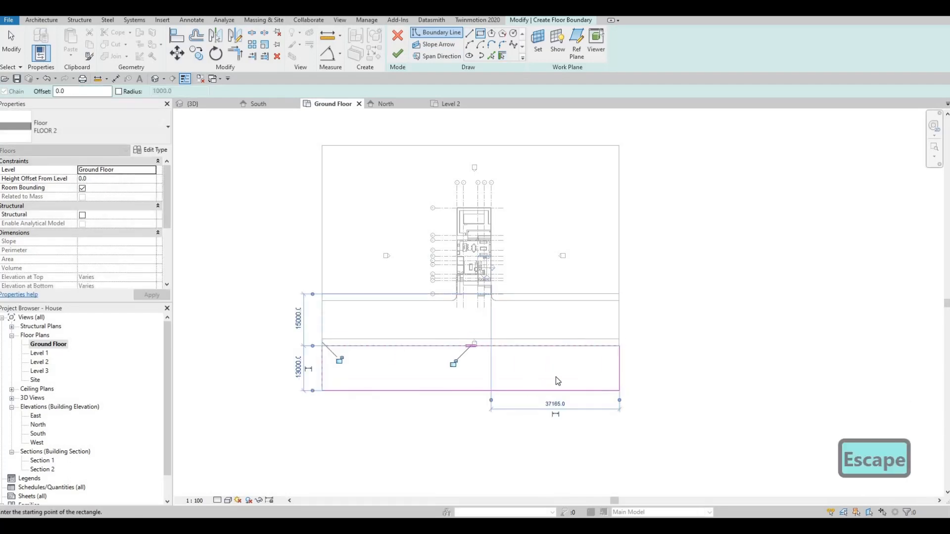
click(397, 54)
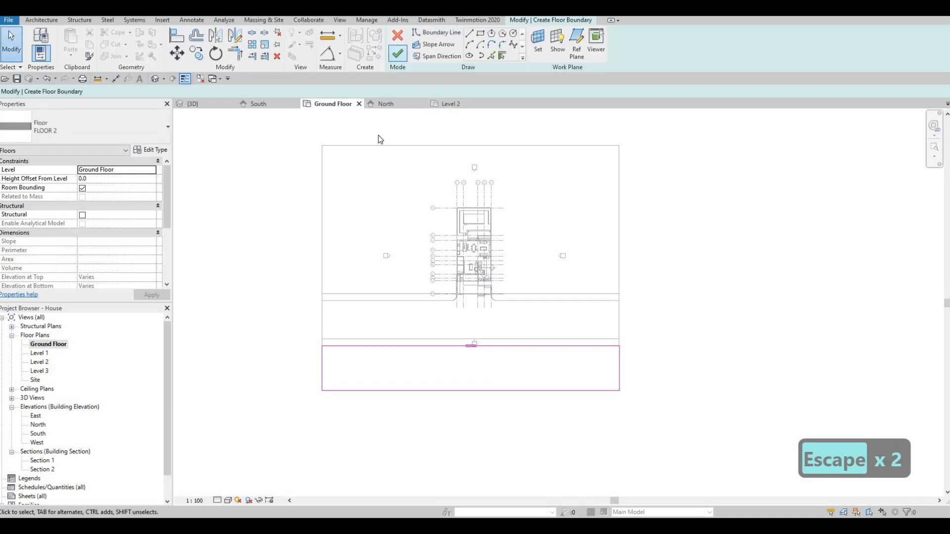
Step: Examine the new floor, the road and the house's front facade from several angles in the 3D view
click(193, 104)
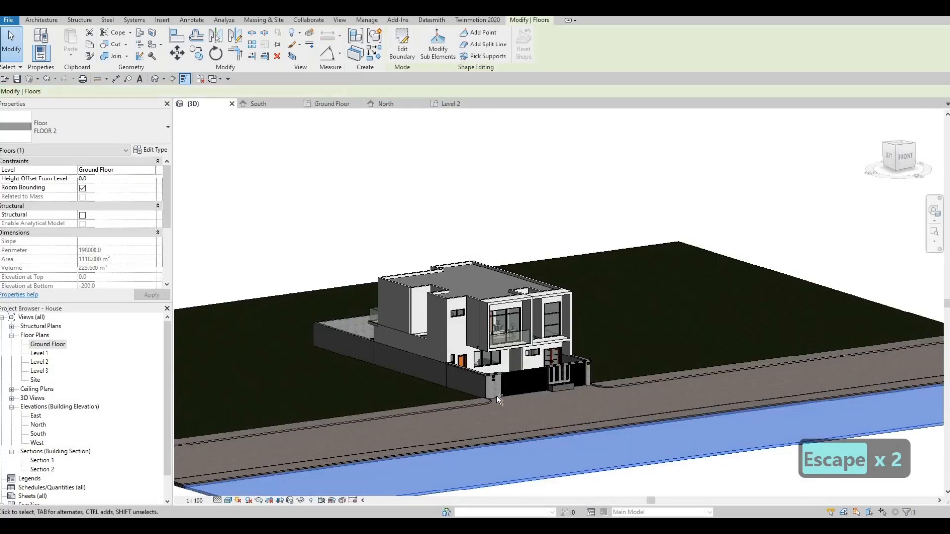
key(Escape)
shift+middle_drag(416, 316, 456, 307)
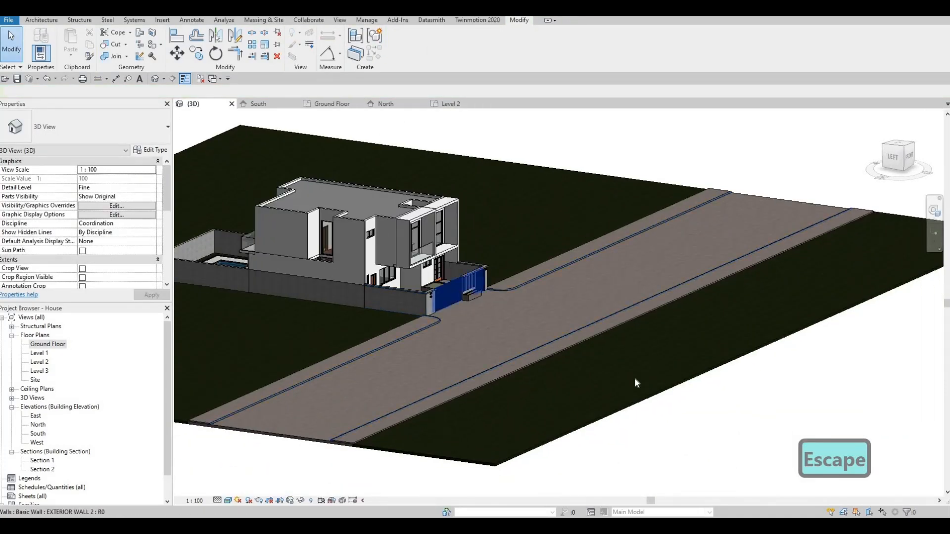
scroll(643, 377, up, 5)
scroll(612, 389, down, 5)
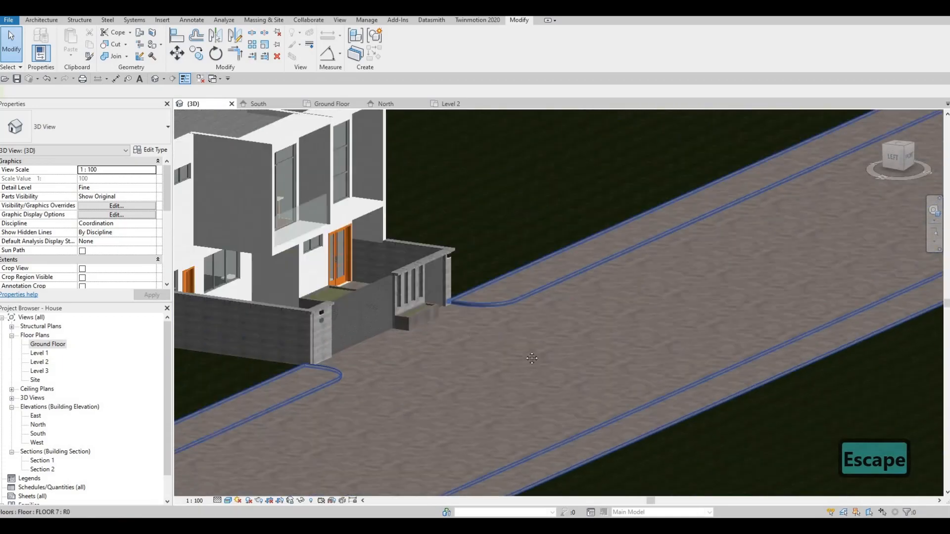
shift+middle_drag(612, 388, 568, 394)
scroll(568, 394, down, 1)
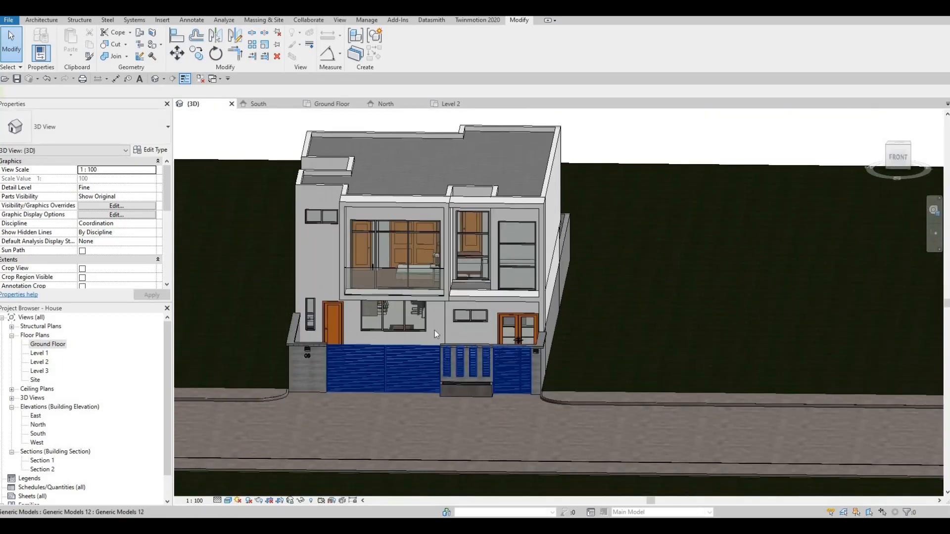
shift+middle_drag(434, 330, 515, 385)
scroll(433, 341, up, 3)
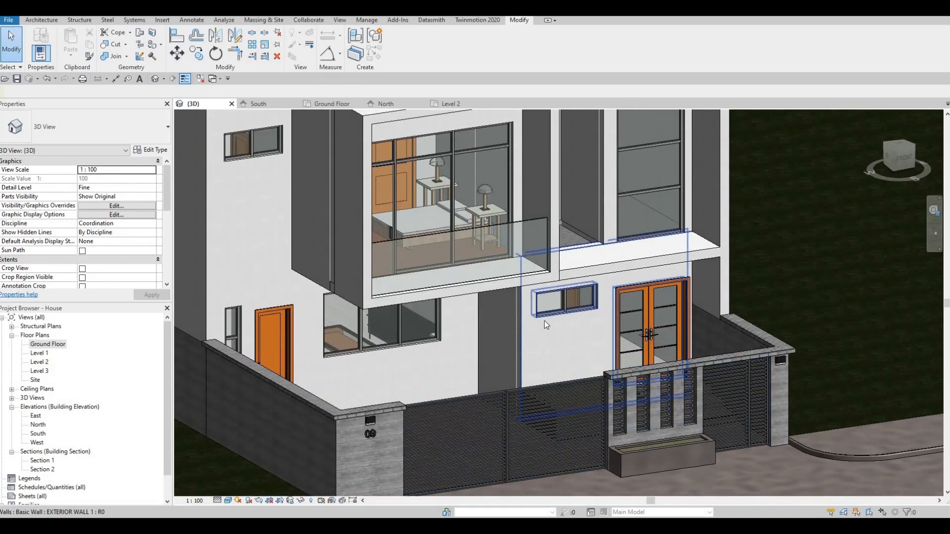
shift+middle_drag(544, 320, 565, 410)
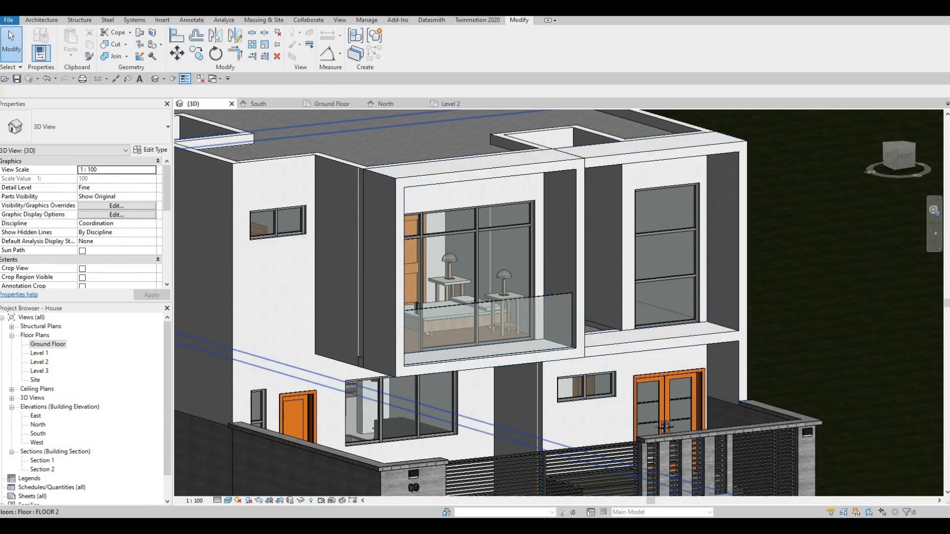
Step: Switch to Google Drive and download "pot light face base square.rfa" from the All Extra Families folder
key(F1)
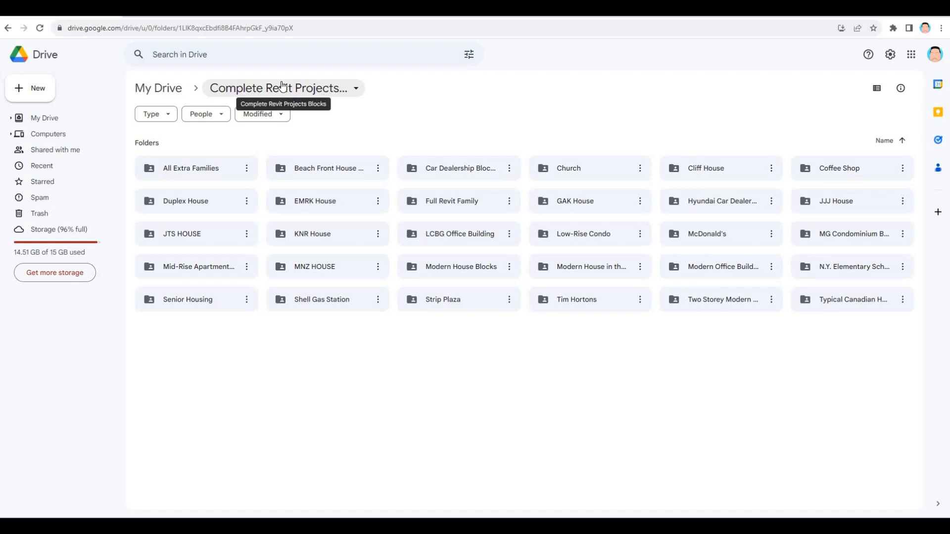
double_click(188, 177)
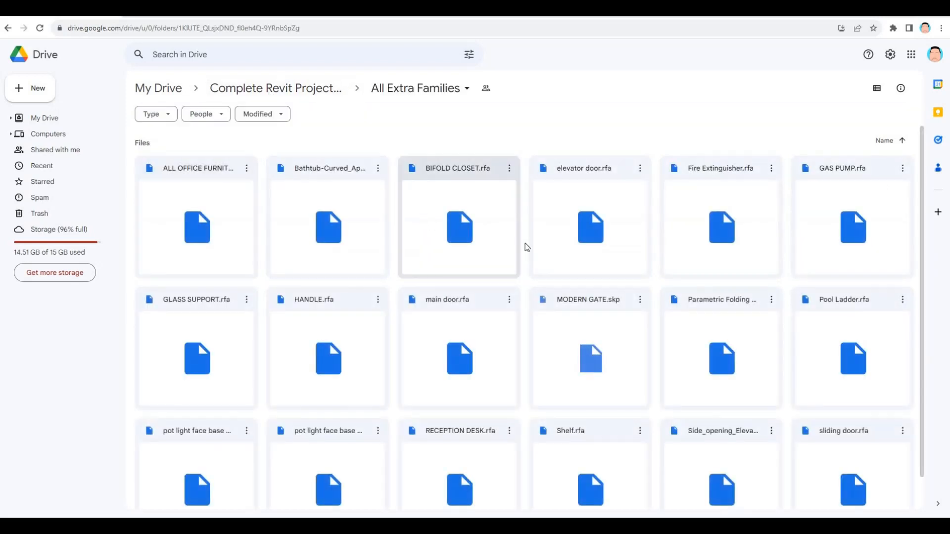
scroll(539, 253, down, 1)
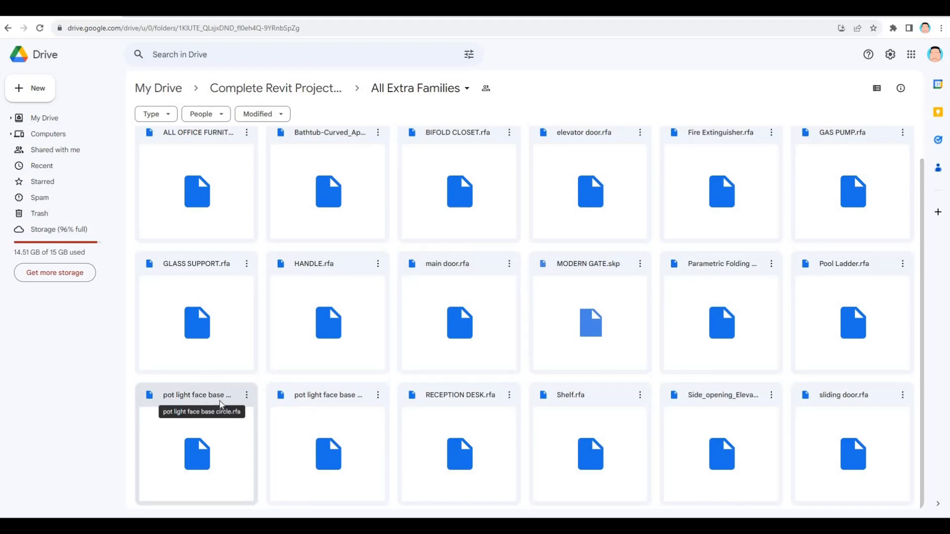
click(379, 396)
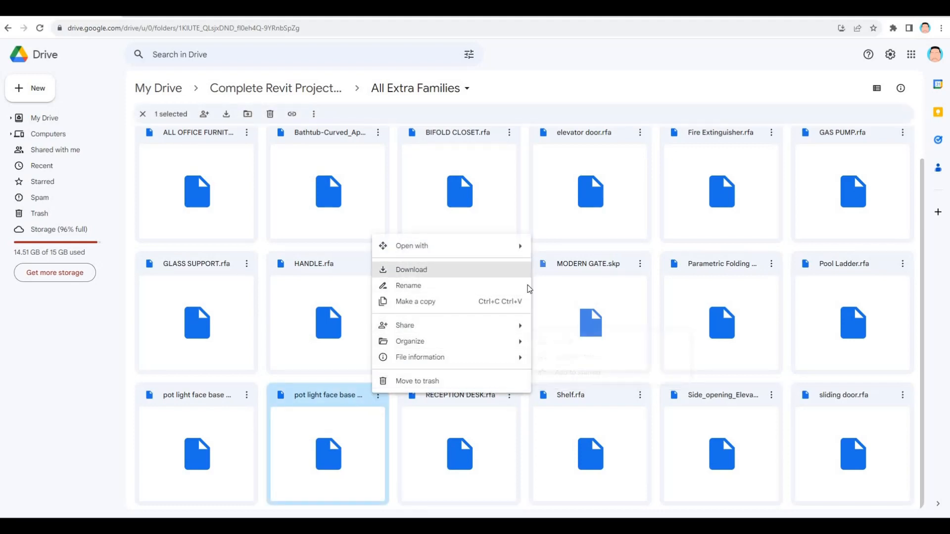
click(514, 270)
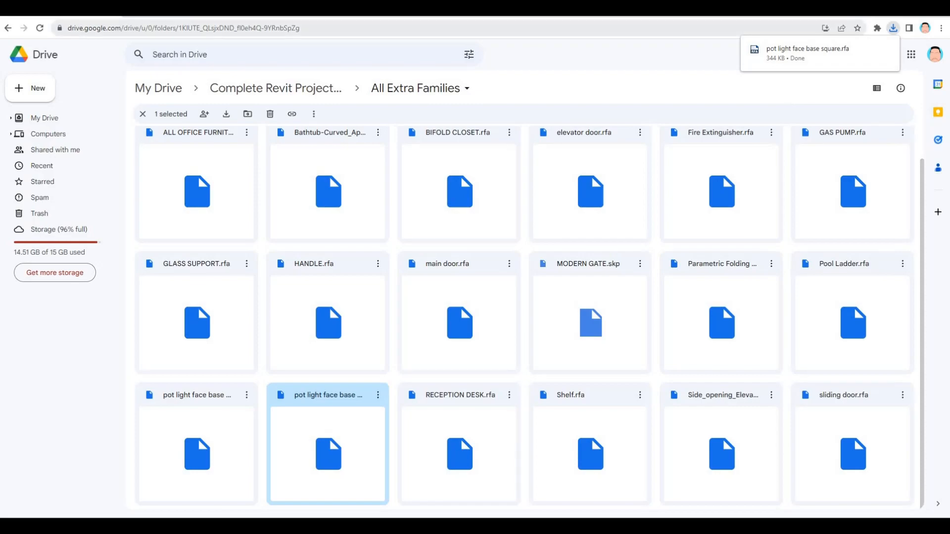
Step: Switch back to Revit and load the "pot light face base square" family from the Downloads folder into the project
key(alt+Tab)
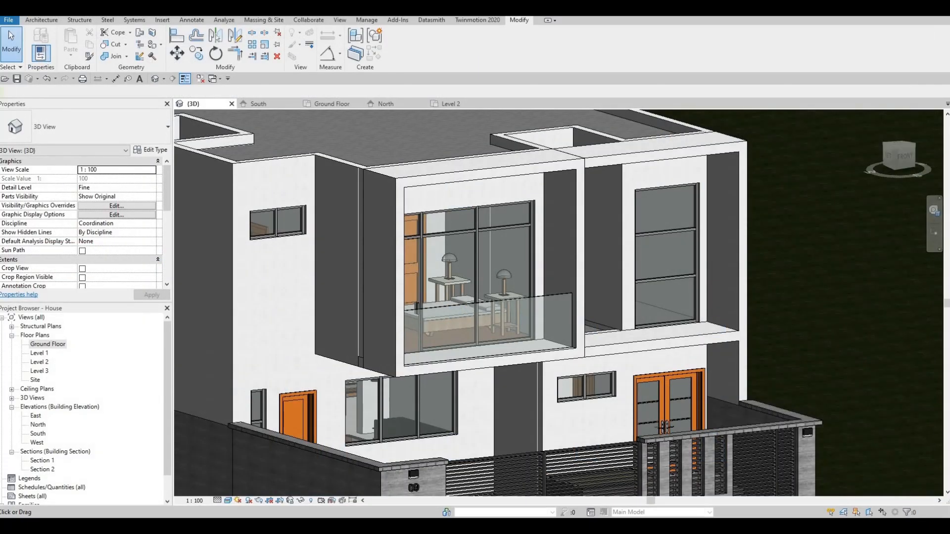
drag(948, 183, 794, 129)
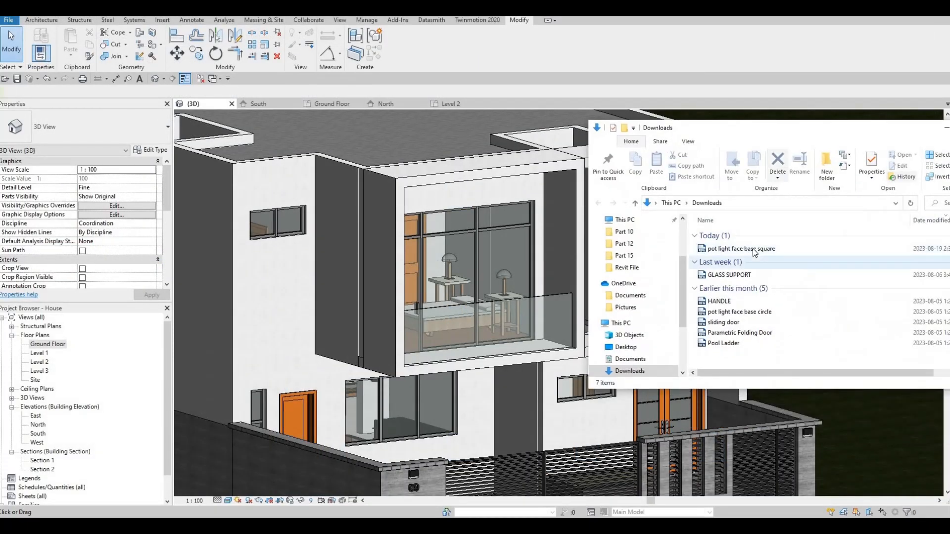
drag(752, 249, 499, 238)
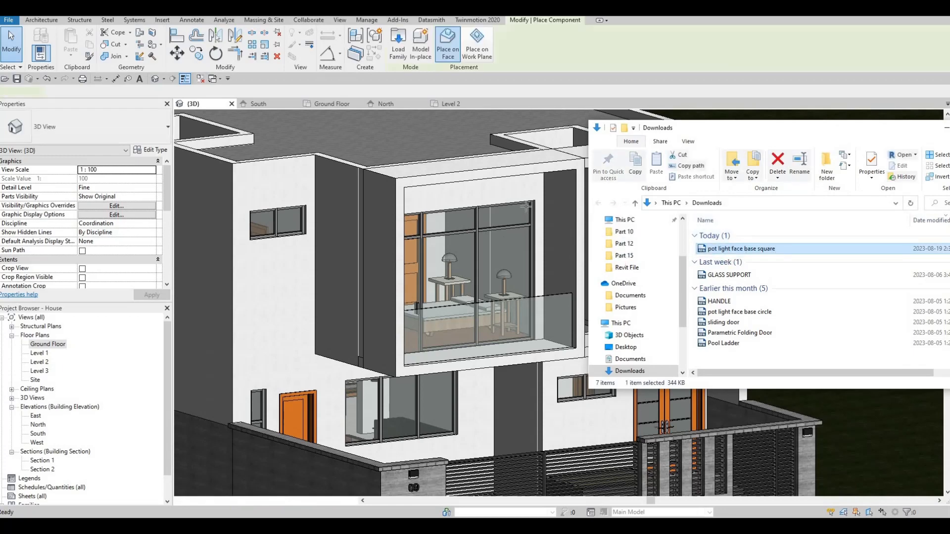
Step: Place a square pot light on the underside of the upper frame above the glass-railed bedroom balcony
scroll(532, 182, up, 2)
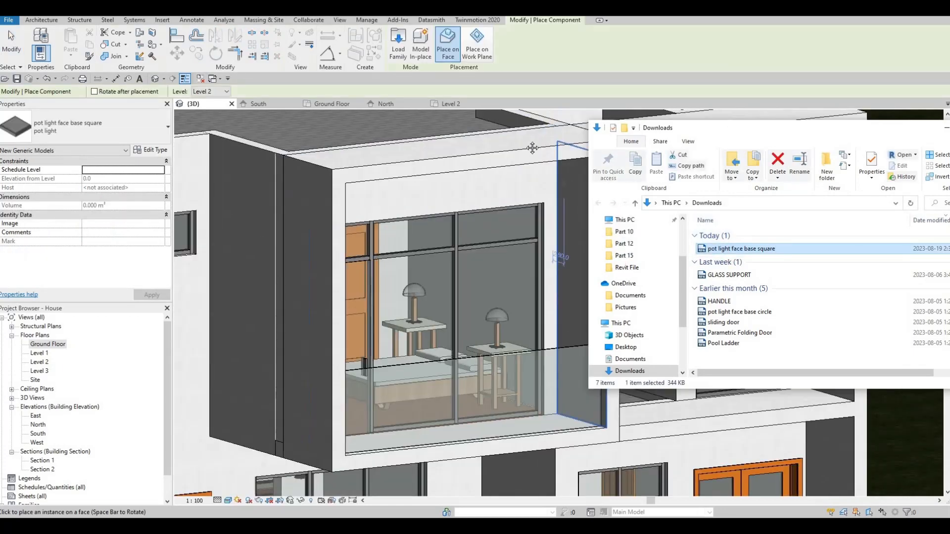
shift+middle_drag(516, 177, 560, 147)
scroll(564, 147, up, 3)
scroll(569, 148, up, 4)
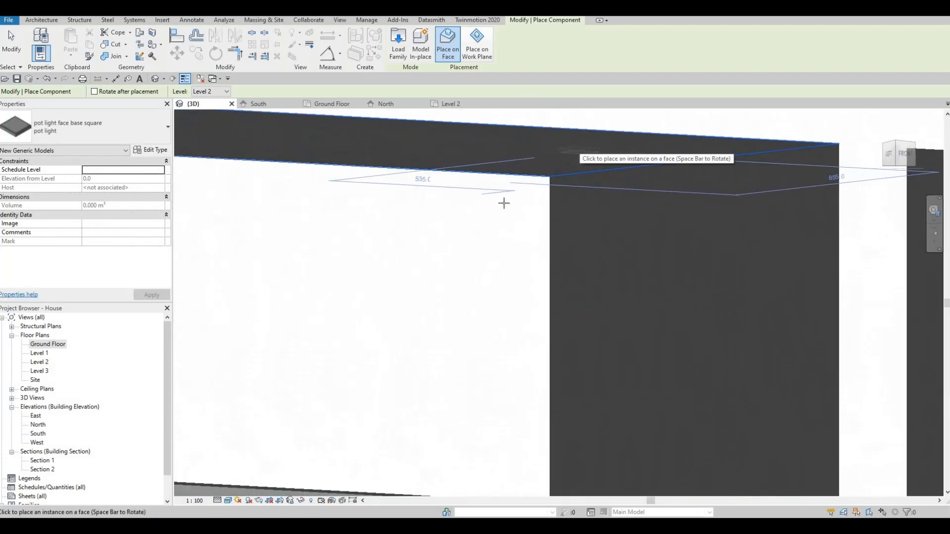
middle_drag(358, 382, 399, 292)
scroll(403, 292, down, 2)
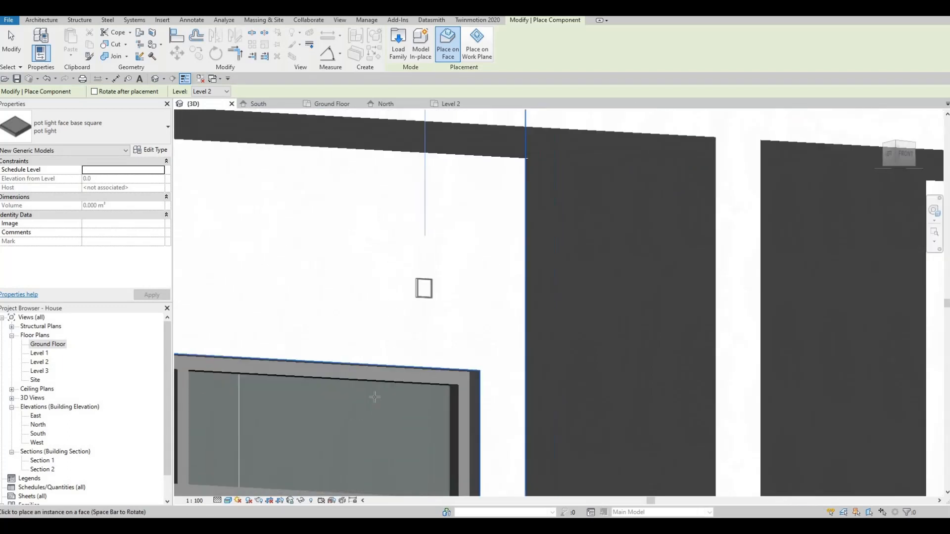
middle_drag(433, 318, 439, 363)
middle_drag(527, 200, 566, 155)
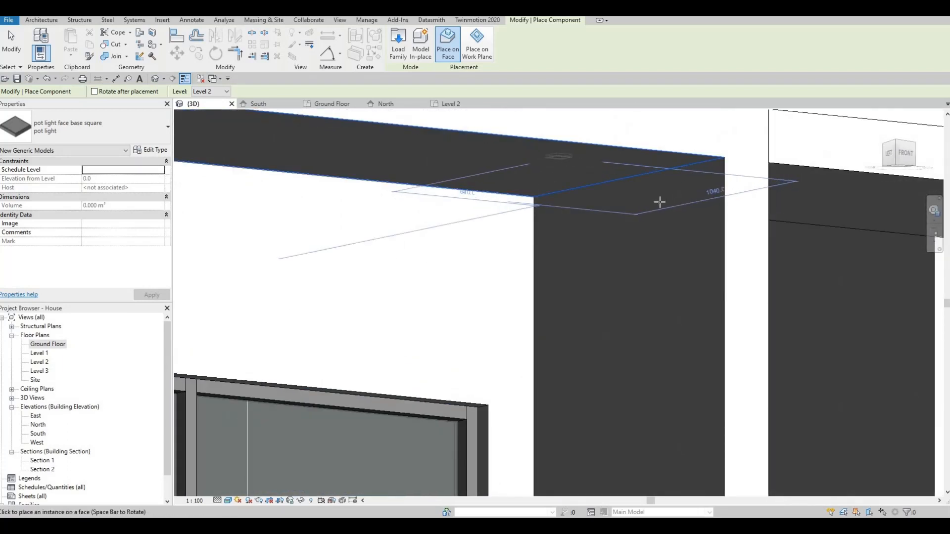
shift+middle_drag(547, 155, 651, 188)
Step: Place another square pot light on the underside of the frame above the tall three-pane end window and finish placing
scroll(625, 197, down, 1)
scroll(651, 188, up, 2)
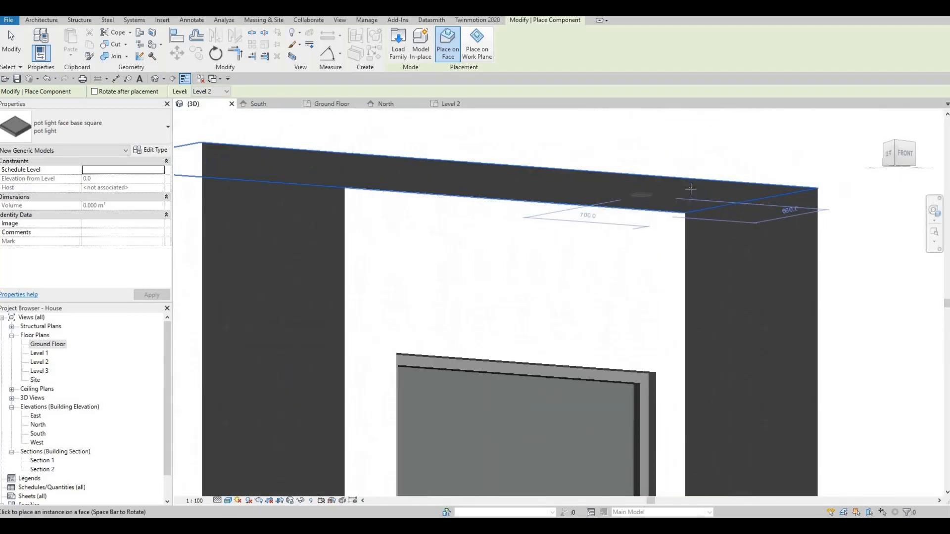
scroll(653, 194, up, 2)
click(688, 192)
scroll(591, 218, down, 6)
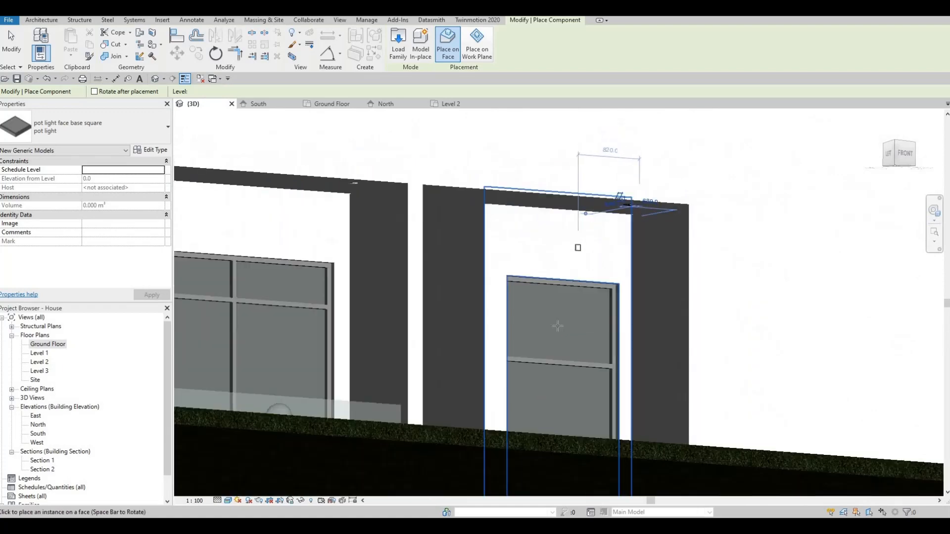
scroll(557, 326, down, 3)
key(Escape)
key(Escape)
Step: Open the white upper-floor facade frame's in-place model for editing
shift+middle_drag(533, 339, 483, 234)
scroll(500, 359, up, 2)
scroll(513, 292, down, 1)
scroll(483, 235, up, 3)
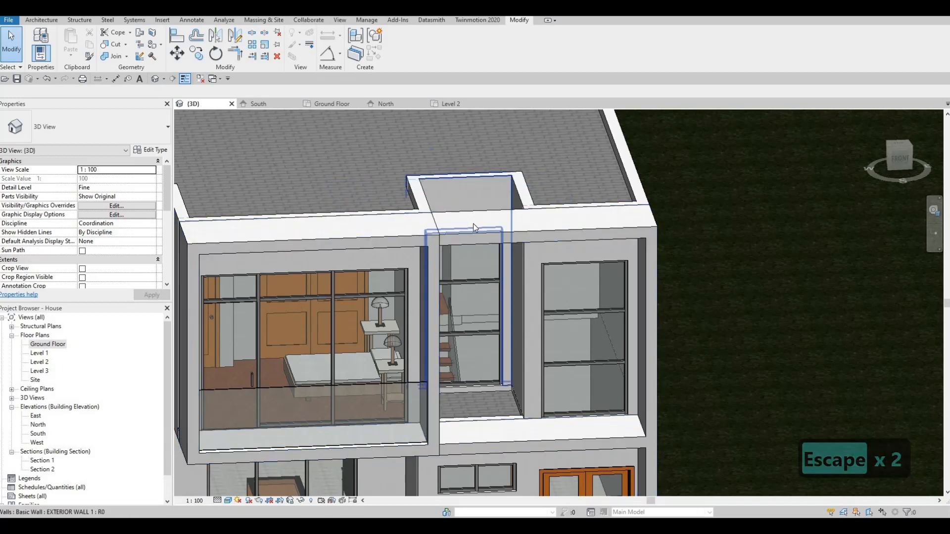
double_click(544, 176)
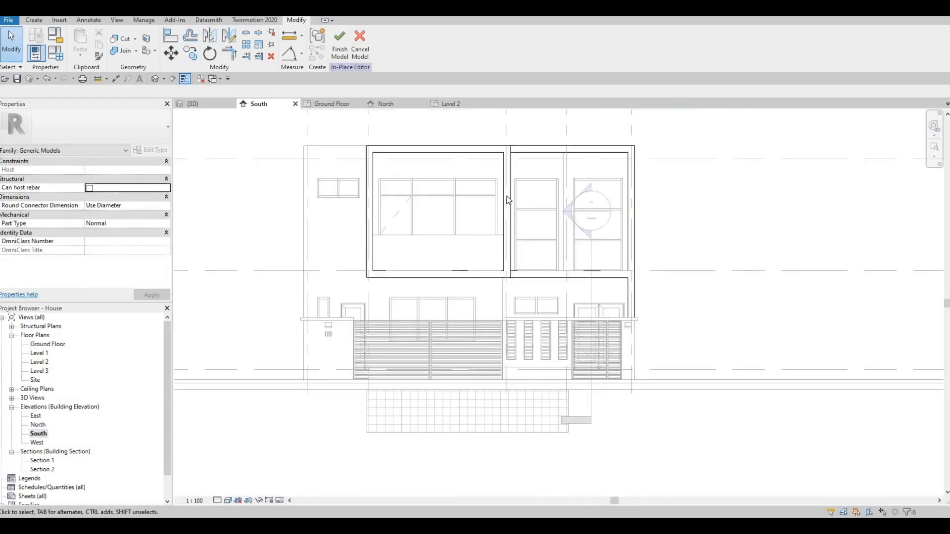
middle_drag(541, 149, 508, 197)
click(508, 197)
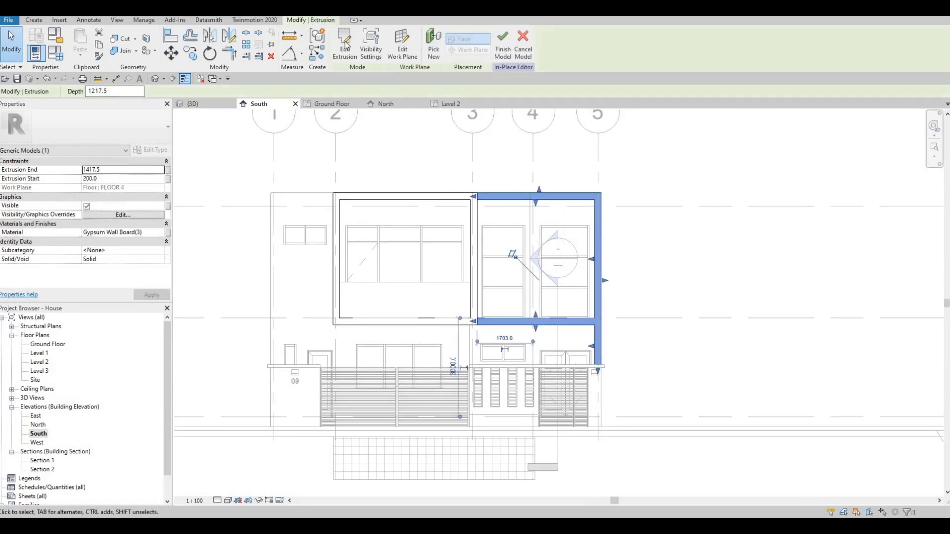
click(341, 54)
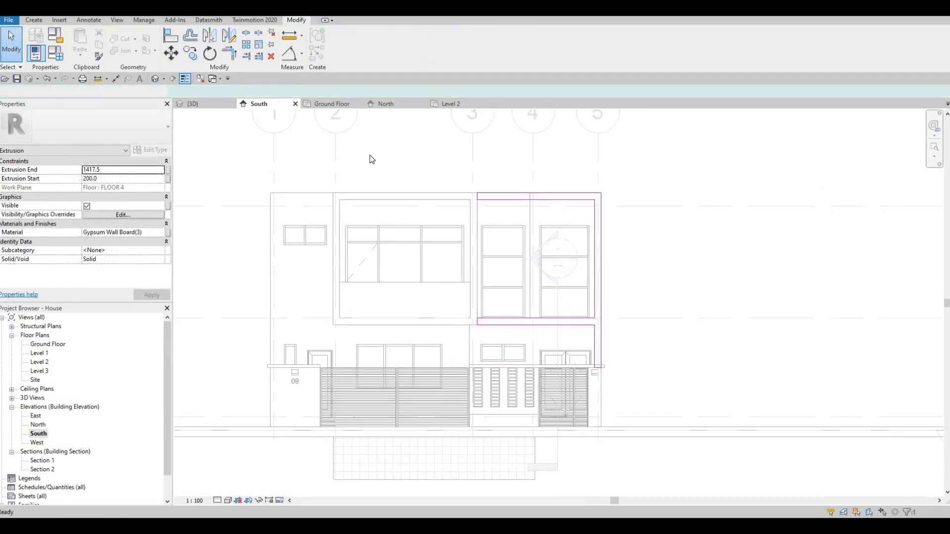
Step: Set the in-place model's work plane by picking the EXTERIOR WALL 1 face above the middle upper-floor window
click(34, 20)
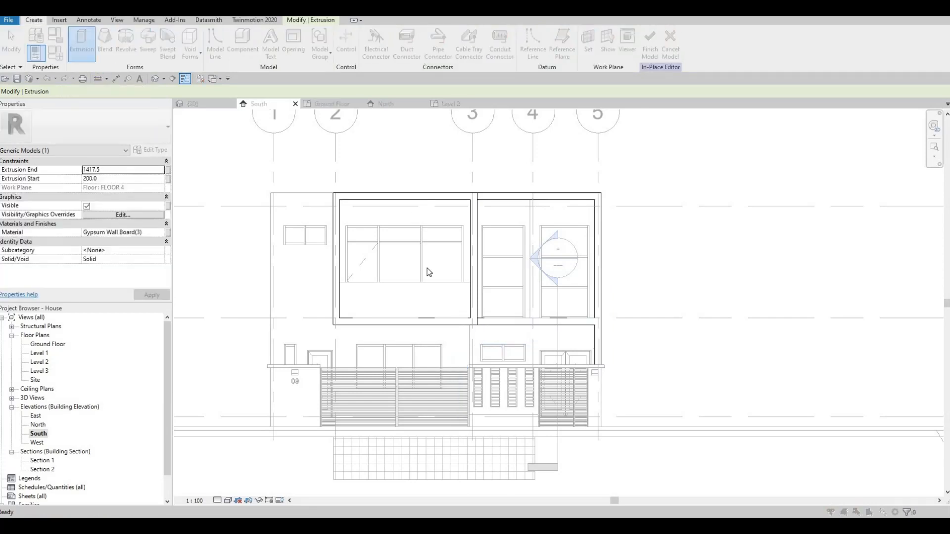
key(Return)
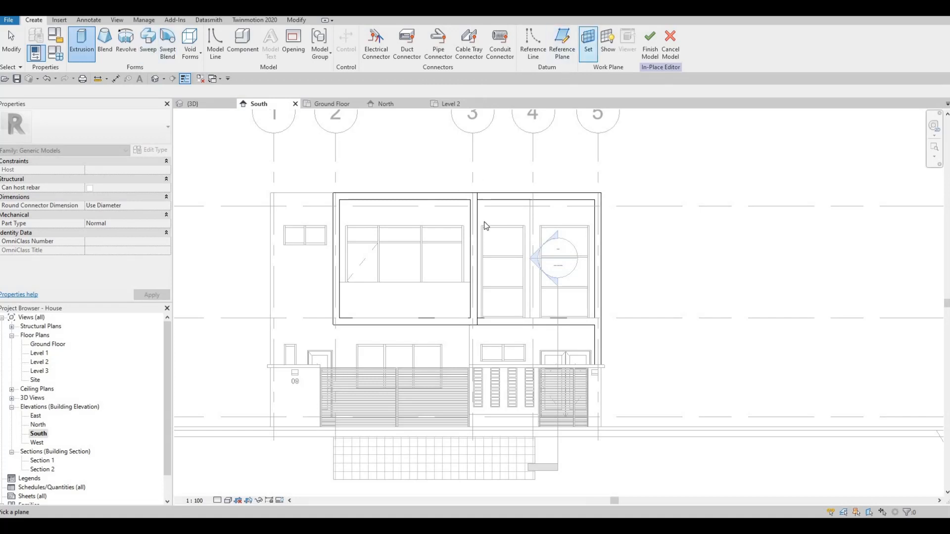
key(Return)
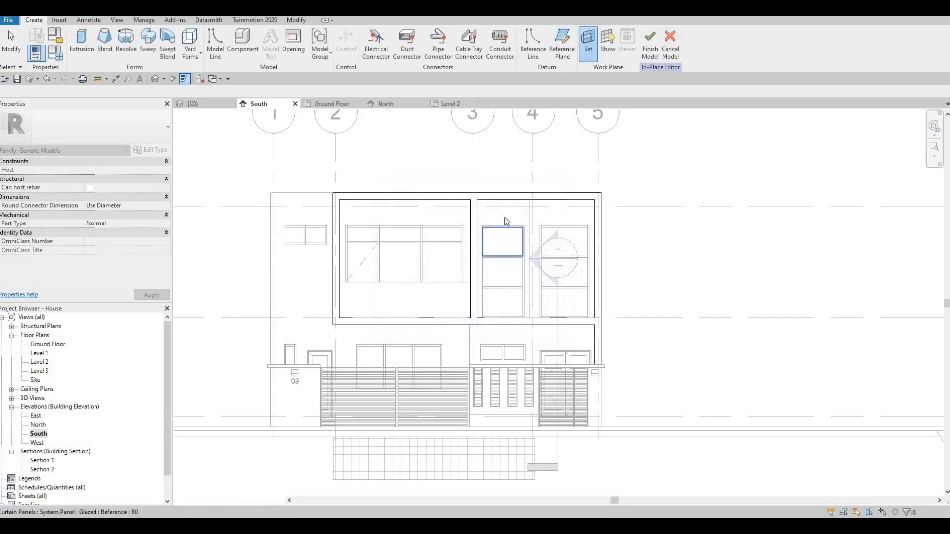
click(504, 221)
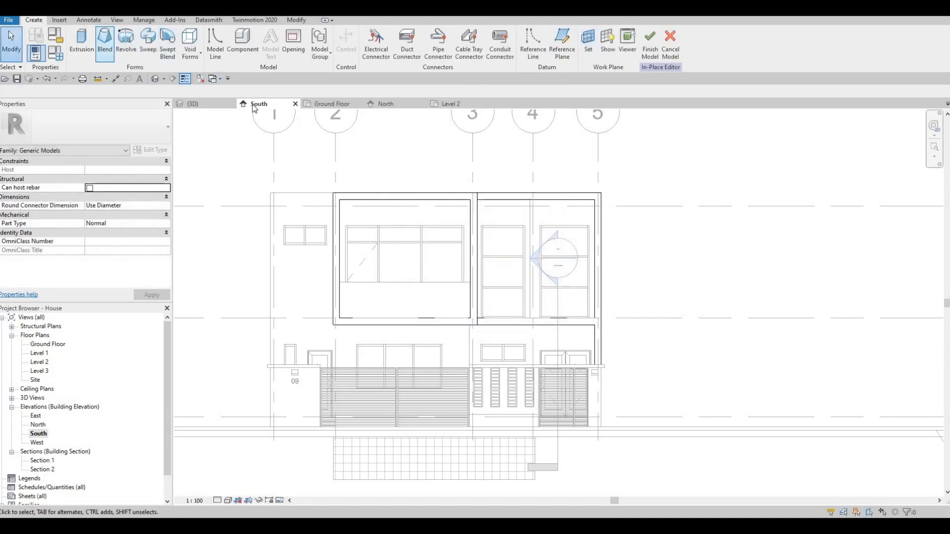
Step: Start a new extrusion on the exterior wall plane and sketch a rectangle about 45 mm wide and 200 mm high in the upper frame's beam above the middle window
click(82, 41)
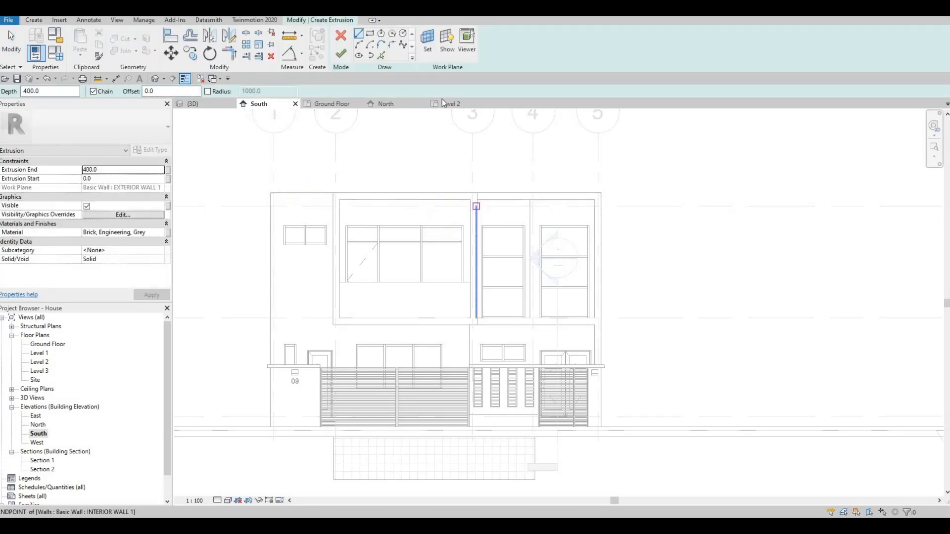
click(427, 42)
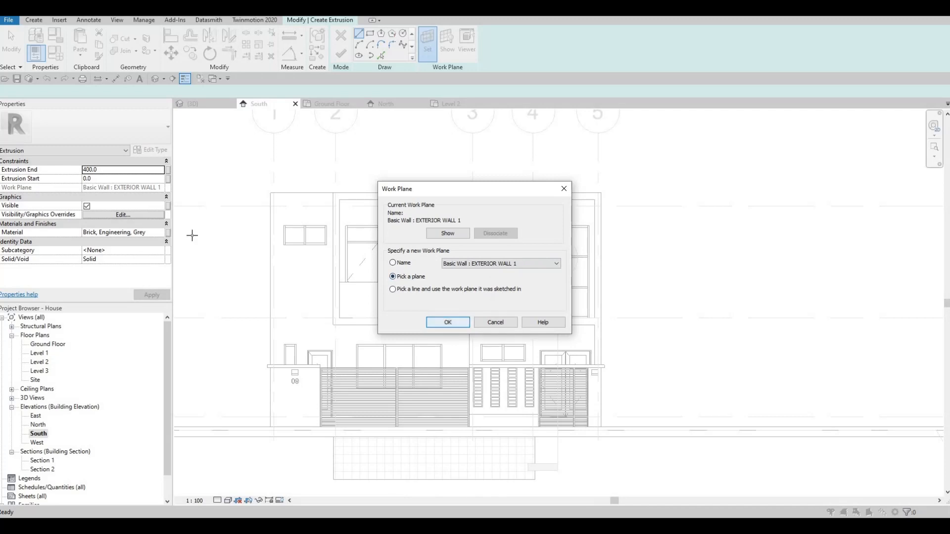
key(Return)
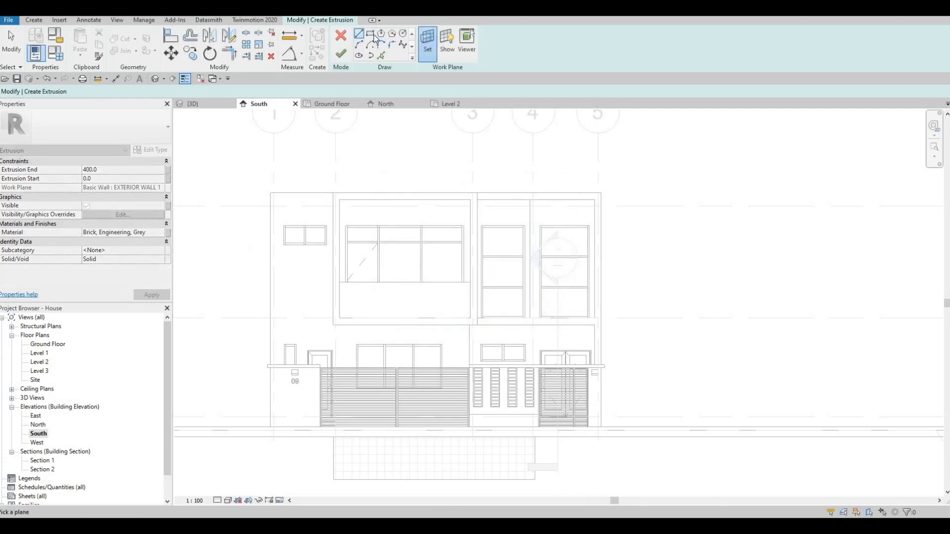
click(520, 188)
scroll(426, 199, up, 5)
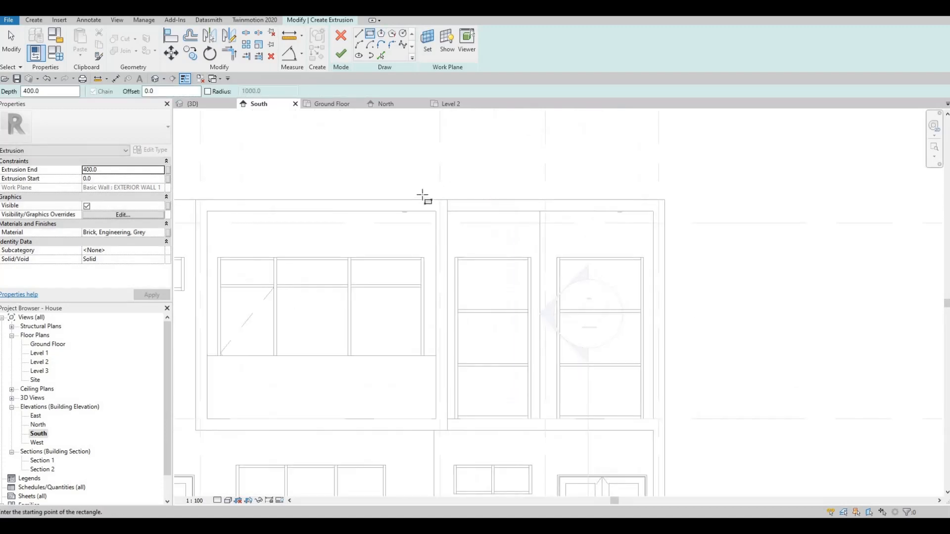
click(429, 195)
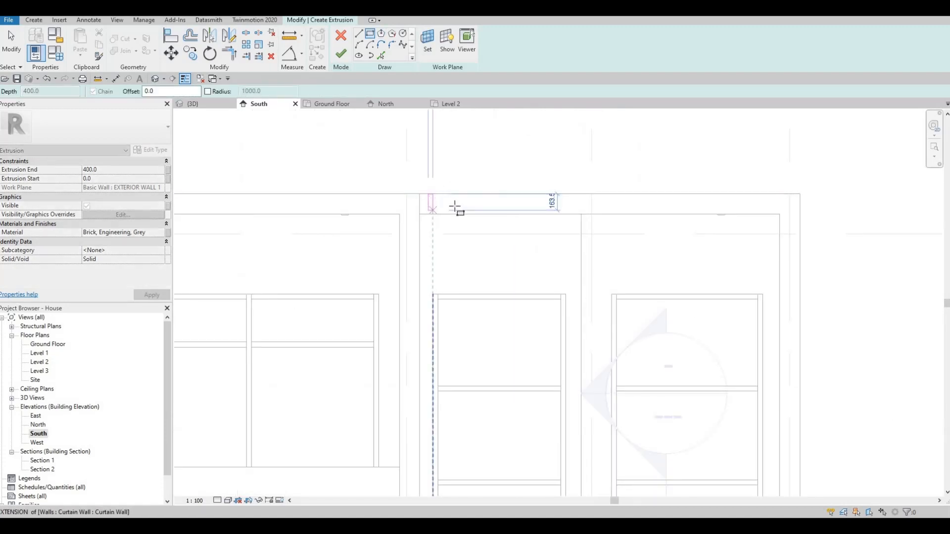
Step: Widen the small sketched rectangle in the frame's beam by moving its outer vertical edge, setting the width to 100 mm
key(Escape)
key(Escape)
click(433, 201)
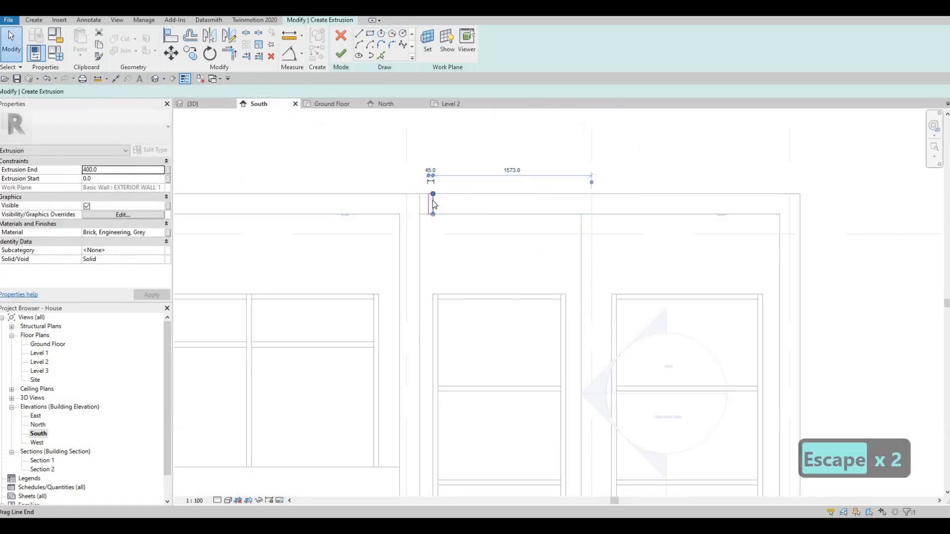
key(Right)
key(Right)
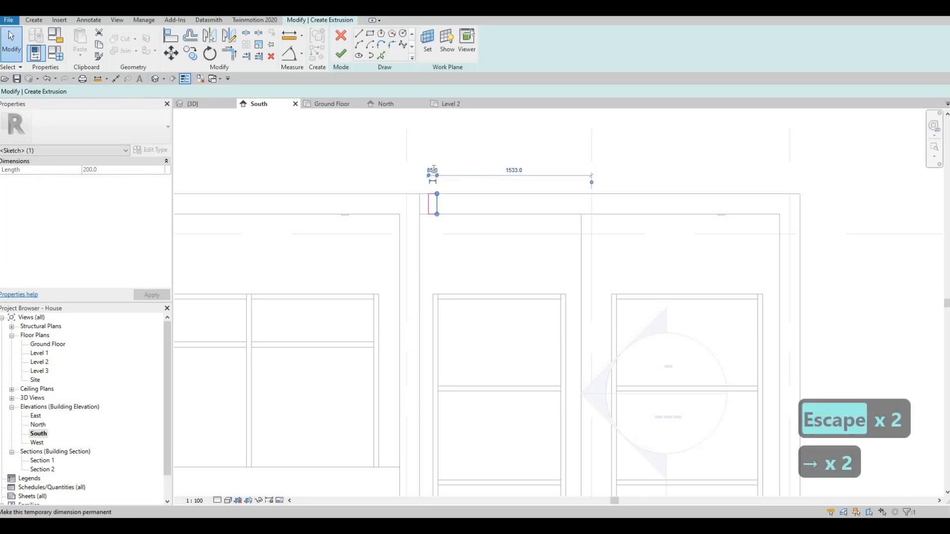
text(100)
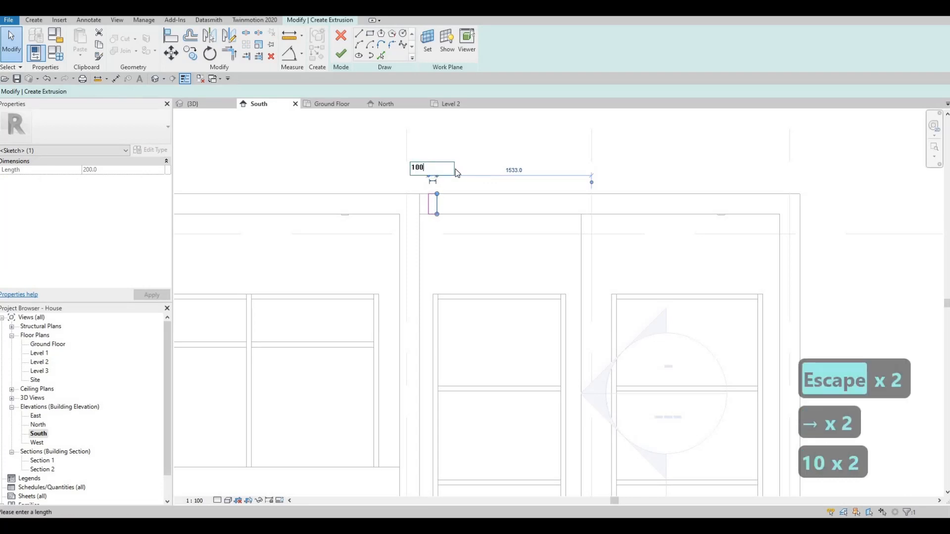
key(Return)
key(Escape)
key(Escape)
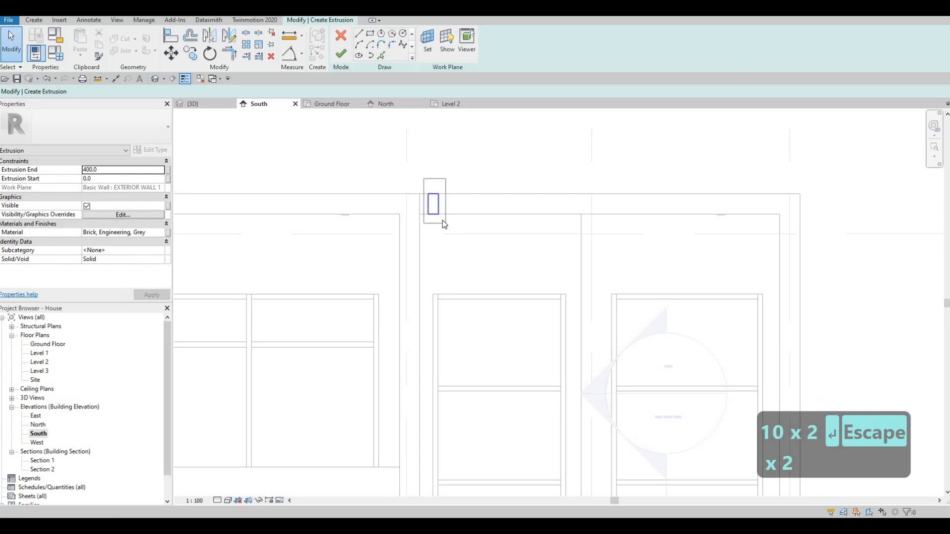
Step: Nudge the whole sketched rectangle slightly to the right, away from the frame's vertical divider
click(442, 221)
key(Right)
key(Right)
key(Escape)
key(Escape)
Step: Copy the rectangle six times horizontally along the frame's beam at 225 mm spacing, reaching the next vertical wall
drag(423, 176, 454, 225)
key(c)
key(o)
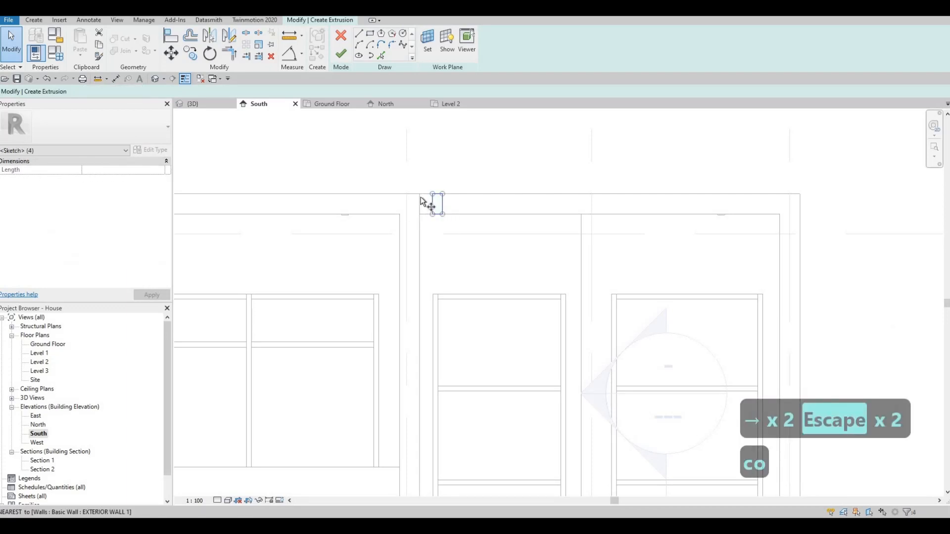
click(442, 194)
click(467, 195)
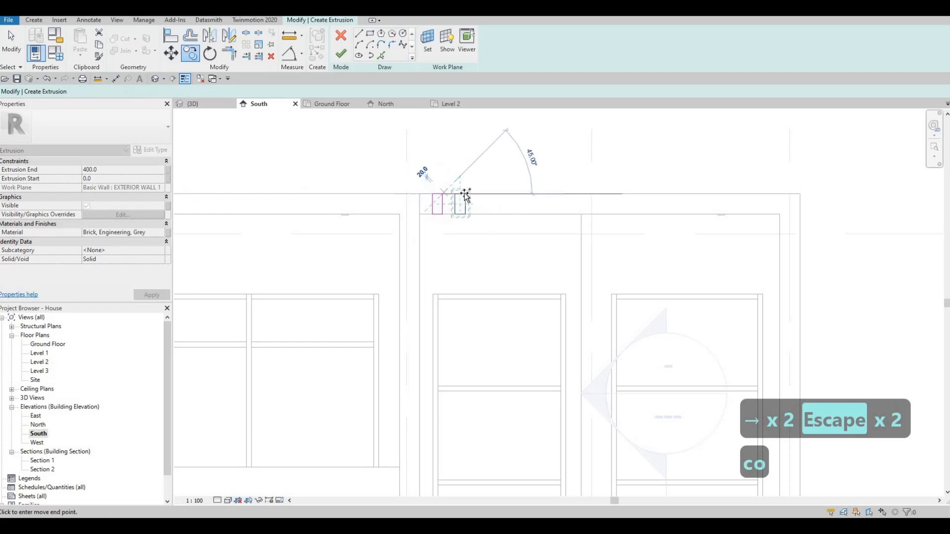
click(488, 195)
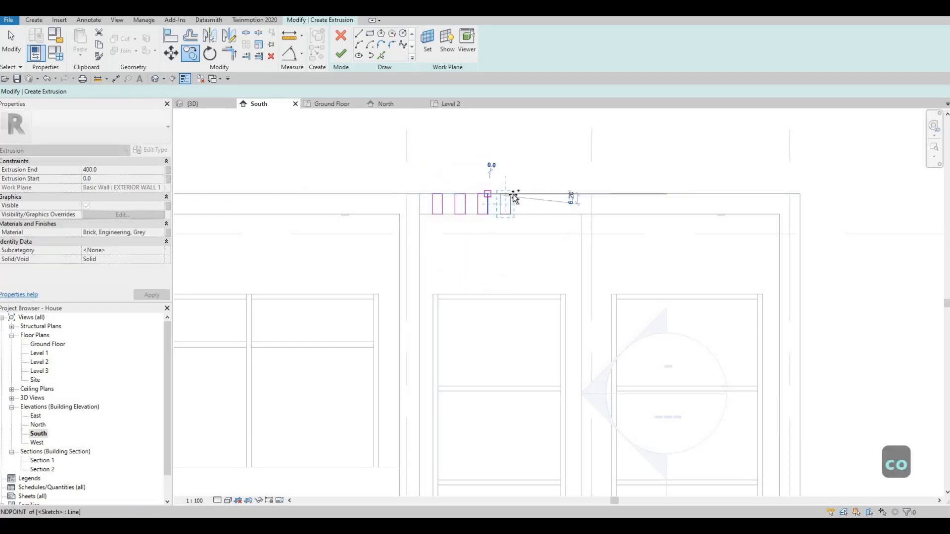
click(534, 197)
click(535, 195)
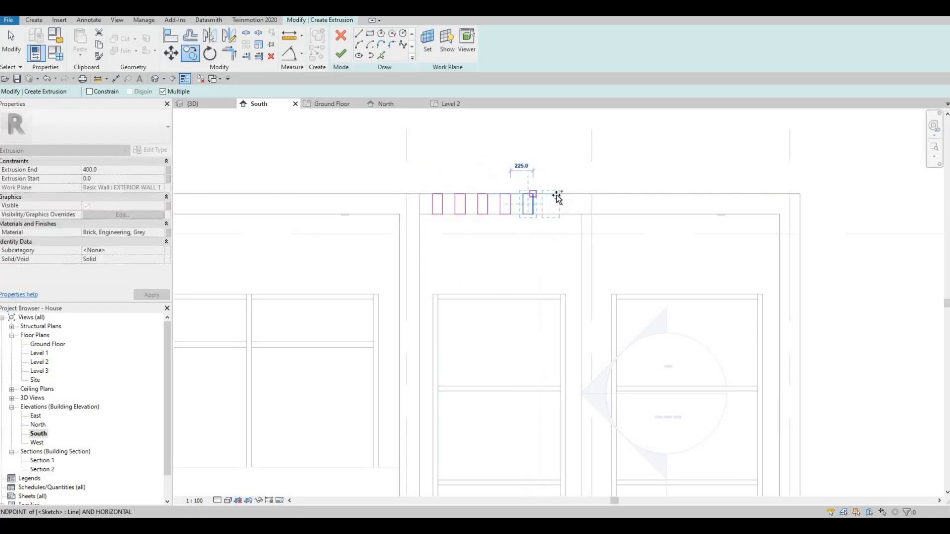
click(556, 196)
scroll(613, 229, down, 2)
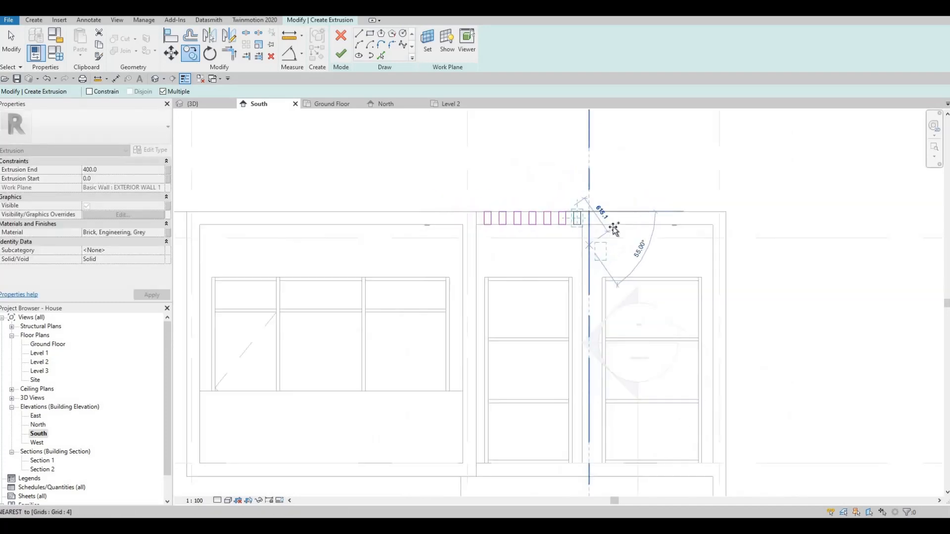
scroll(590, 230, up, 5)
key(Escape)
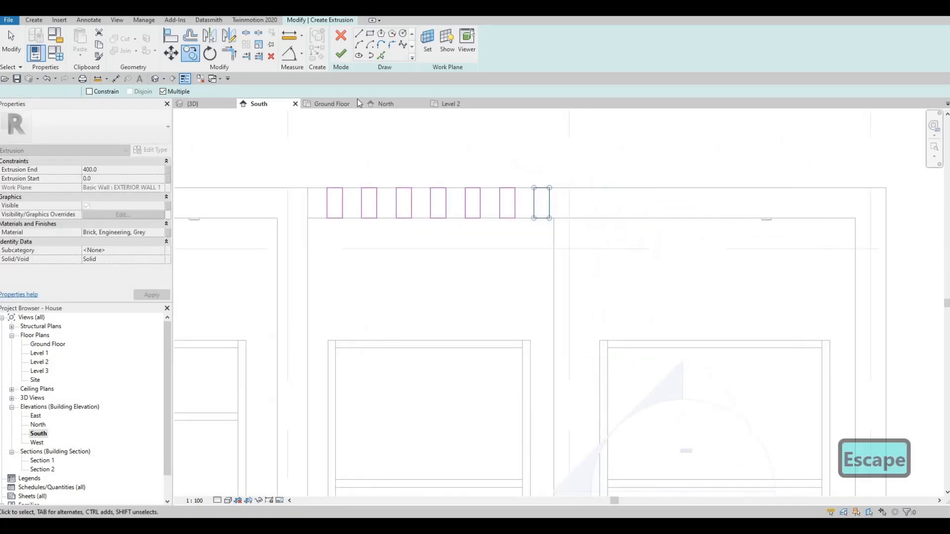
key(Escape)
key(Escape)
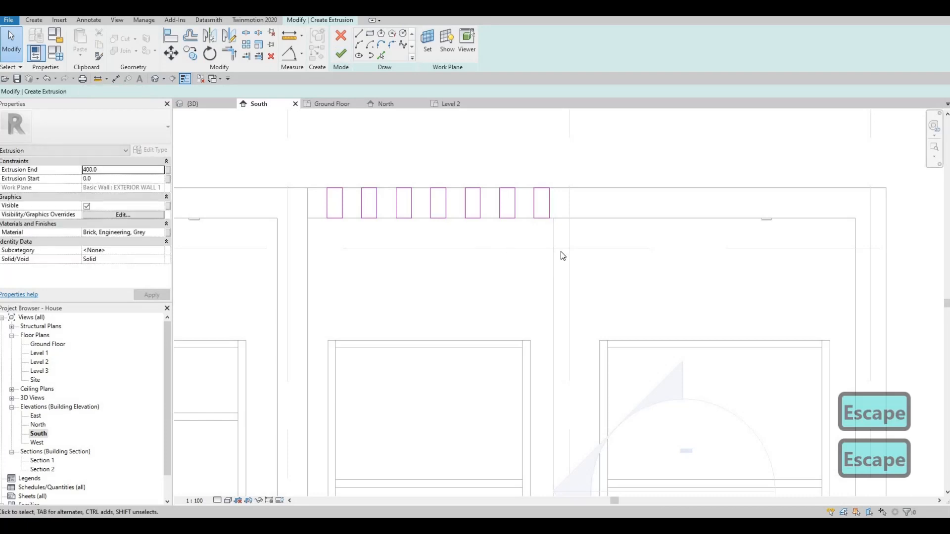
Step: Nudge all seven rectangles slightly to the left together and finish the extrusion sketch
drag(313, 162, 558, 254)
key(Left)
key(Left)
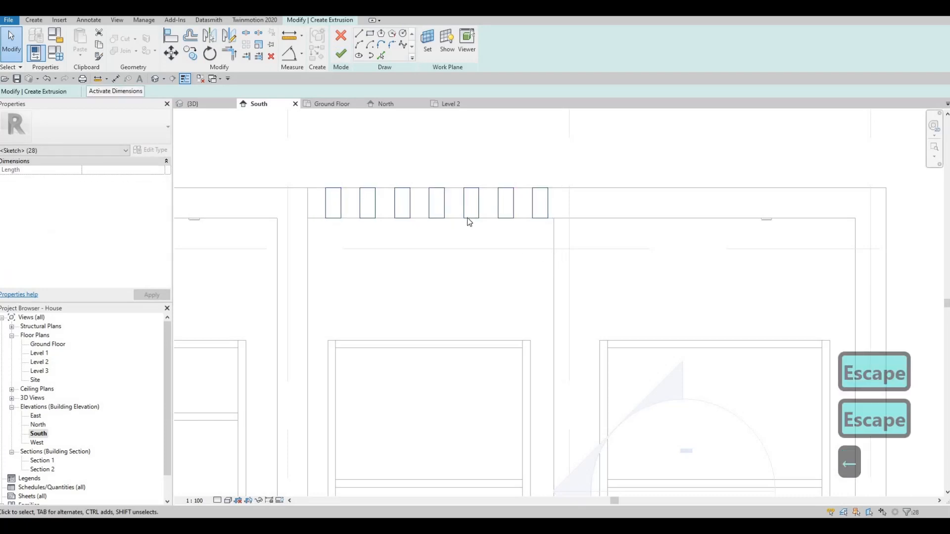
key(Escape)
click(341, 53)
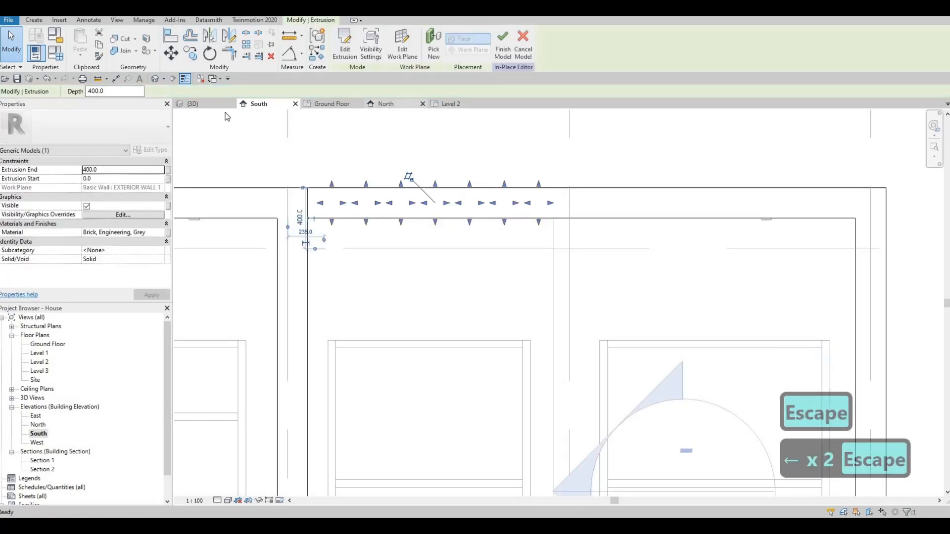
Step: In the 3D view, stretch the slat extrusion to span the roof opening behind the front frame, with an extrusion end of 1855 mm
click(193, 104)
shift+middle_drag(490, 302, 554, 258)
scroll(570, 244, up, 5)
drag(570, 244, 661, 203)
shift+middle_drag(660, 203, 598, 180)
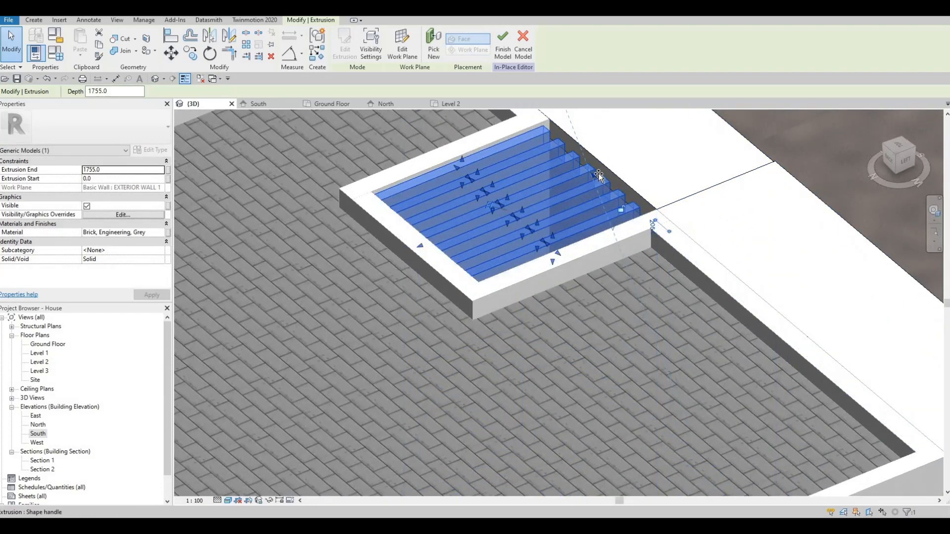
drag(603, 173, 622, 185)
shift+middle_drag(622, 185, 357, 213)
Step: Assign the Gypsum Wall Board(3) material to the slat extrusion
click(158, 233)
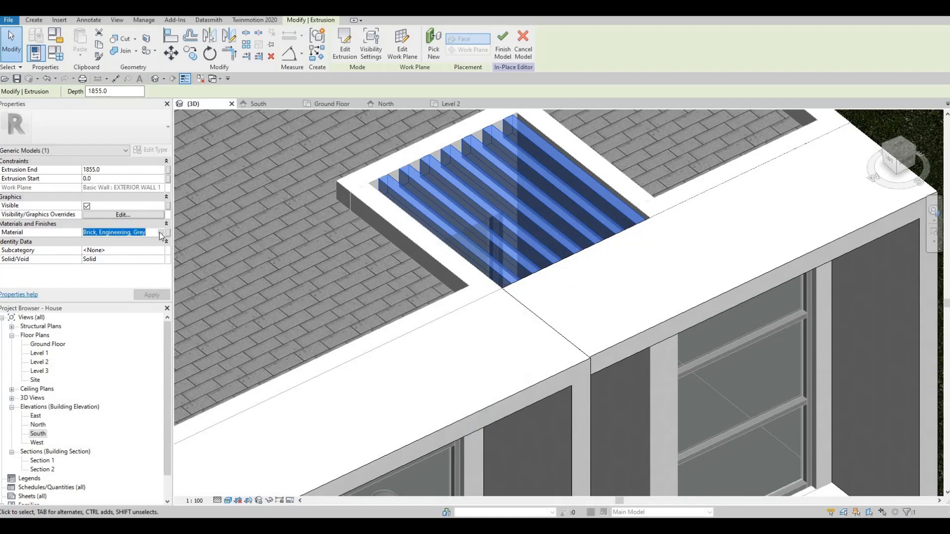
click(161, 232)
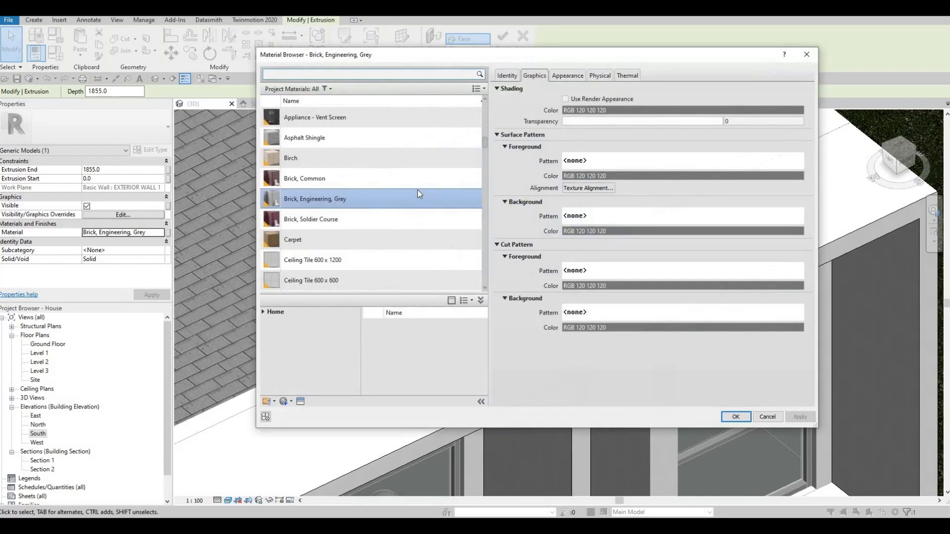
scroll(362, 239, down, 8)
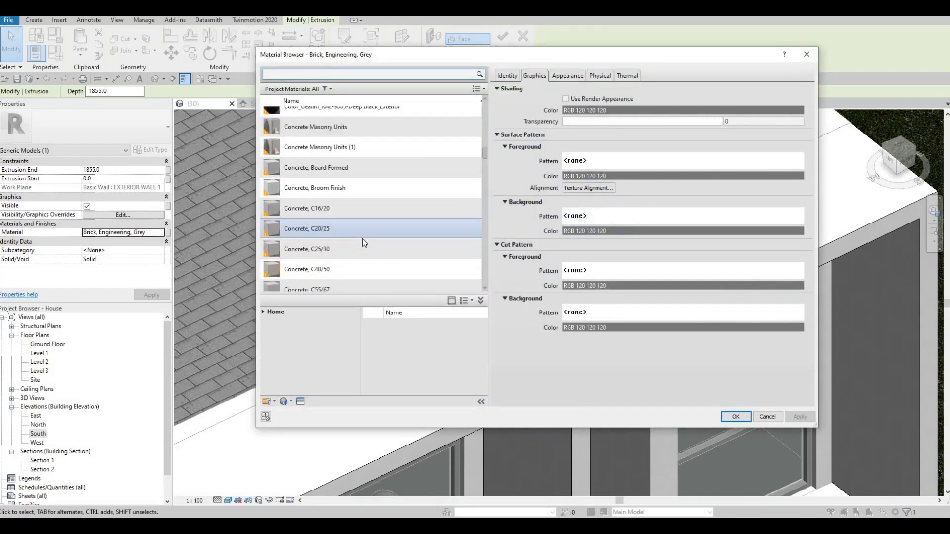
scroll(357, 248, down, 10)
scroll(355, 248, up, 8)
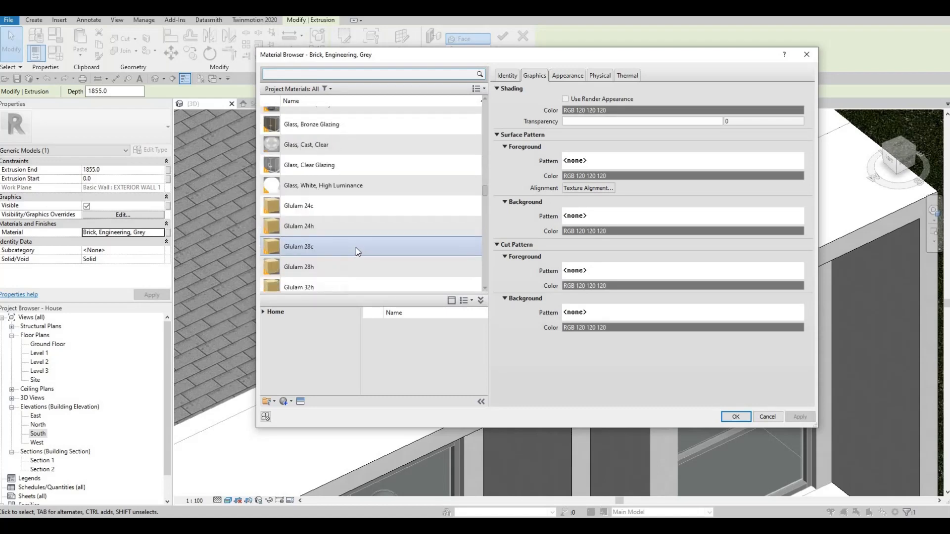
scroll(354, 248, up, 12)
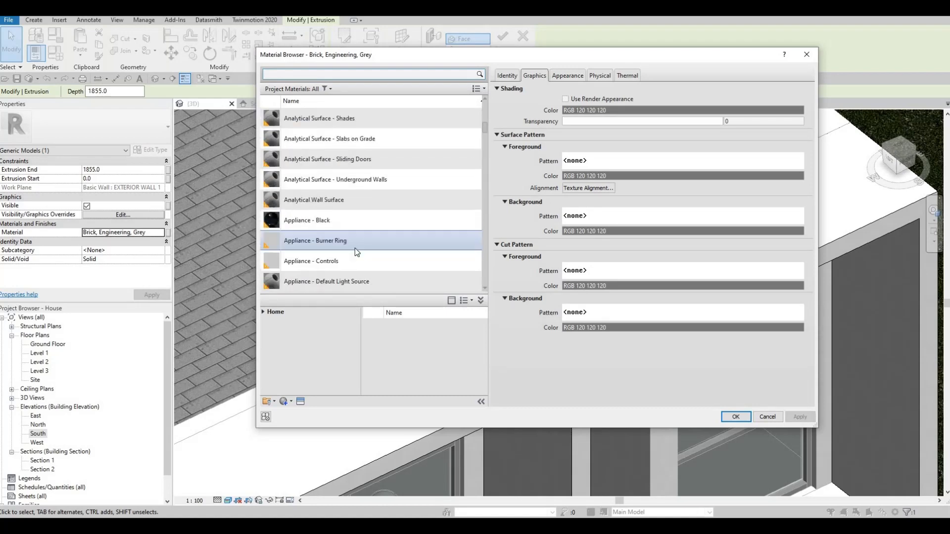
scroll(354, 250, down, 15)
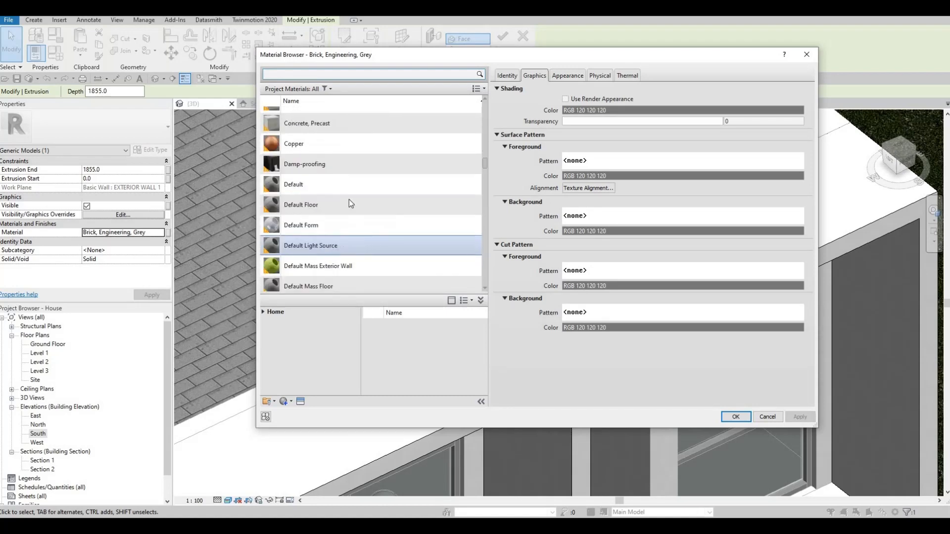
scroll(348, 198, down, 5)
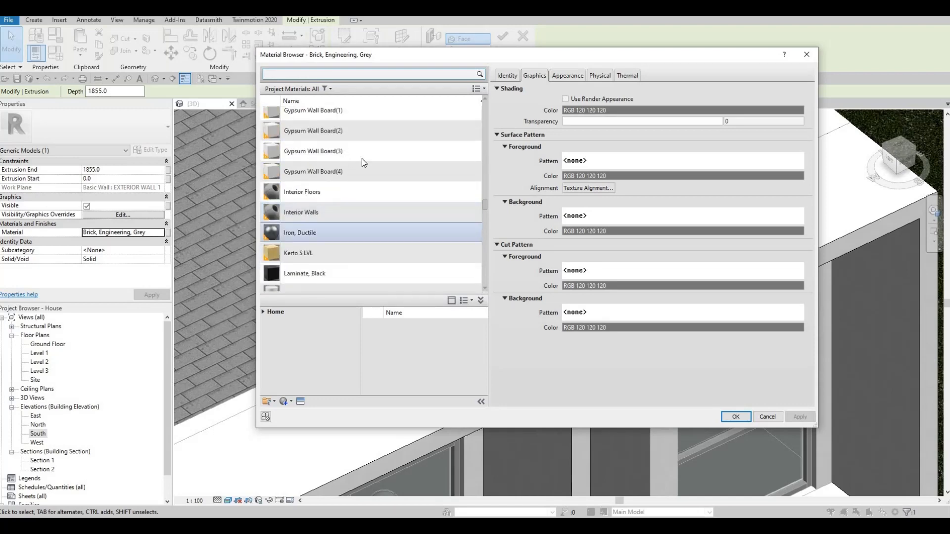
click(361, 153)
click(736, 417)
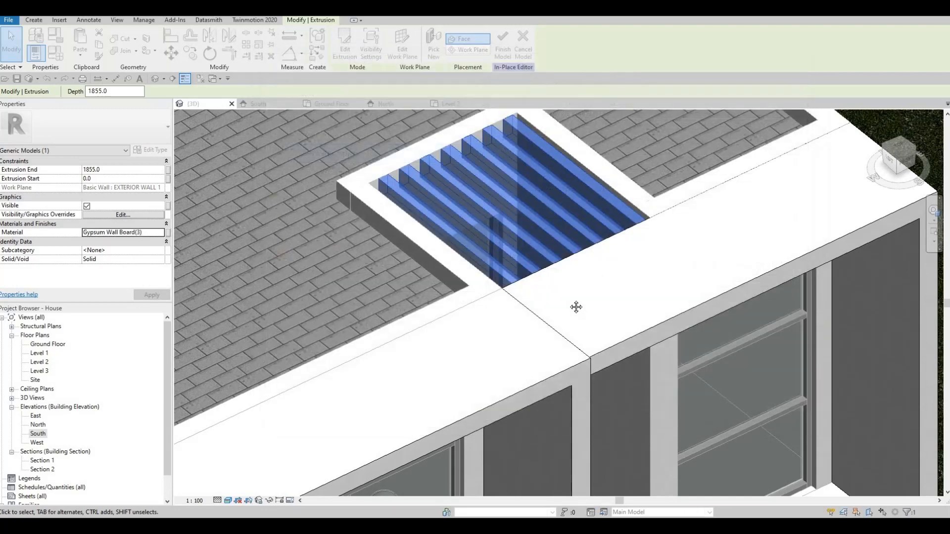
Step: Finish the in-place model containing the roof opening slats and clear the selection
scroll(495, 247, up, 3)
click(508, 60)
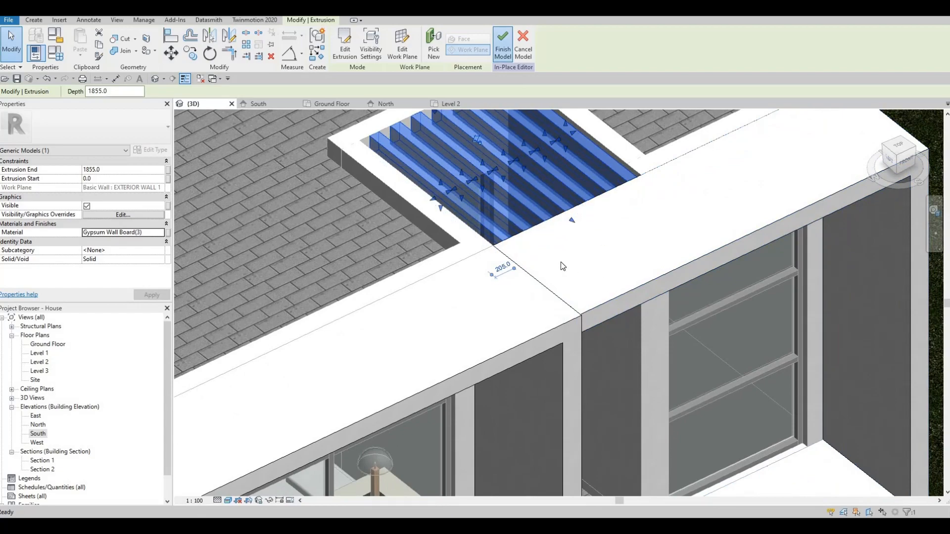
key(Escape)
key(Escape)
middle_drag(546, 309, 495, 384)
click(502, 380)
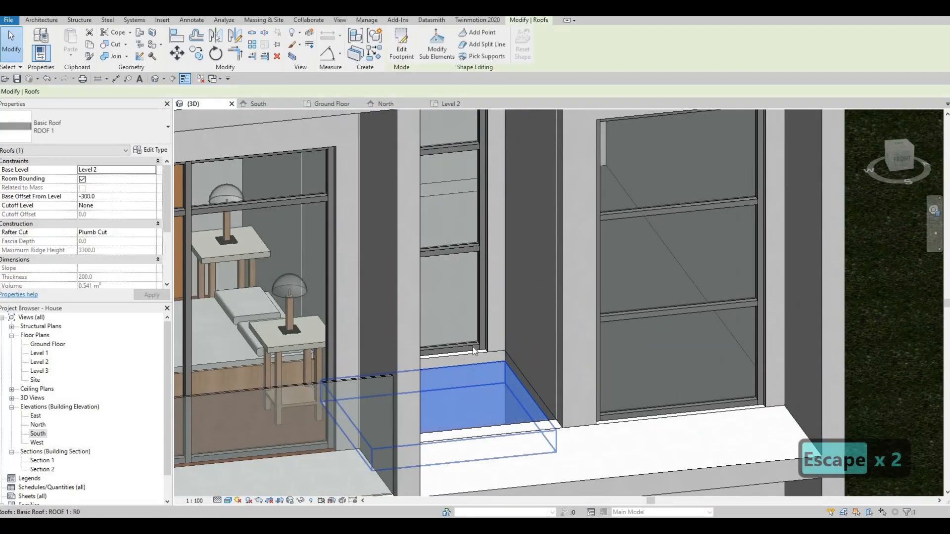
key(Escape)
key(Escape)
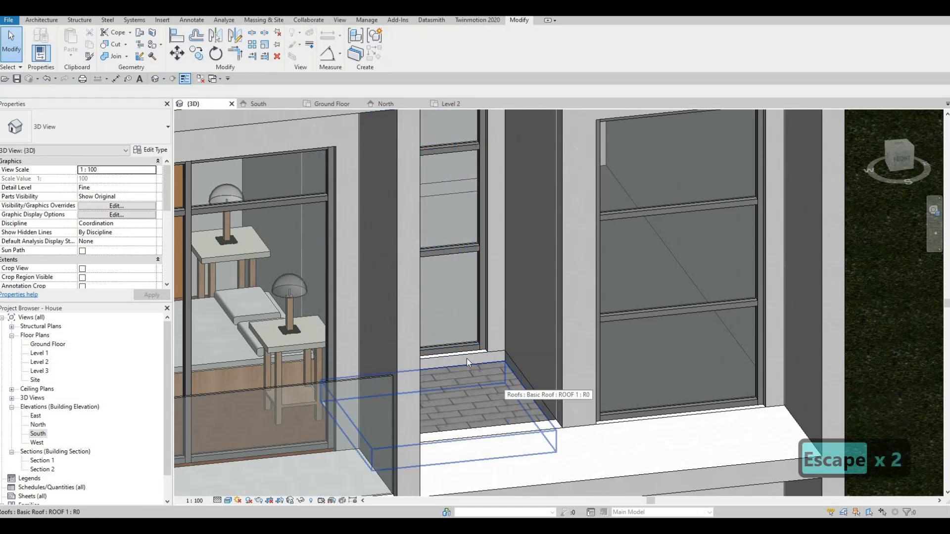
Step: Paint the recess roof face in front of the stair window with the Grass material
scroll(200, 193, down, 3)
click(124, 44)
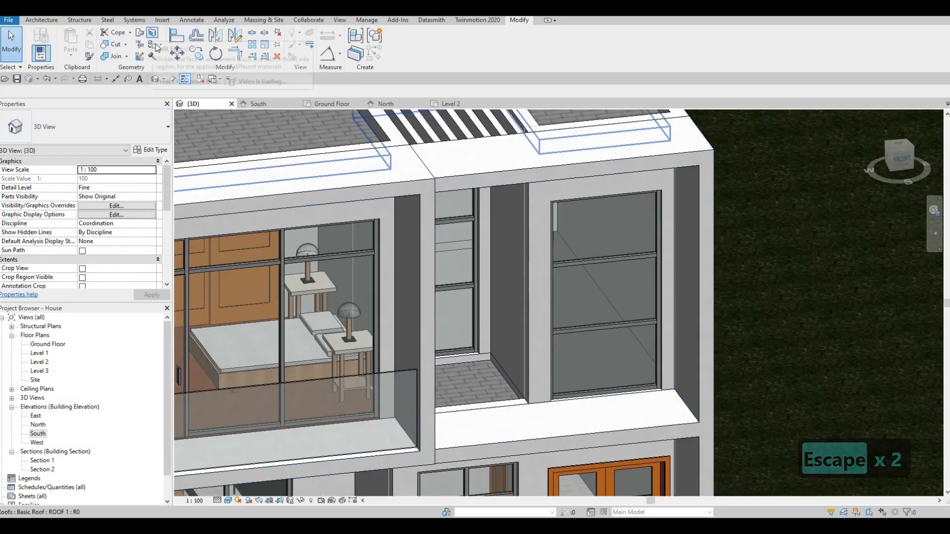
click(168, 51)
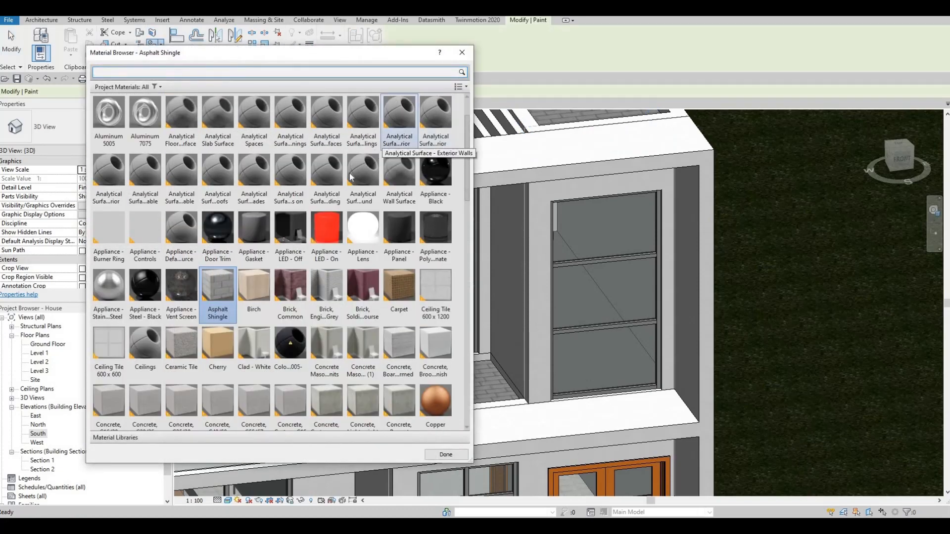
scroll(277, 270, down, 8)
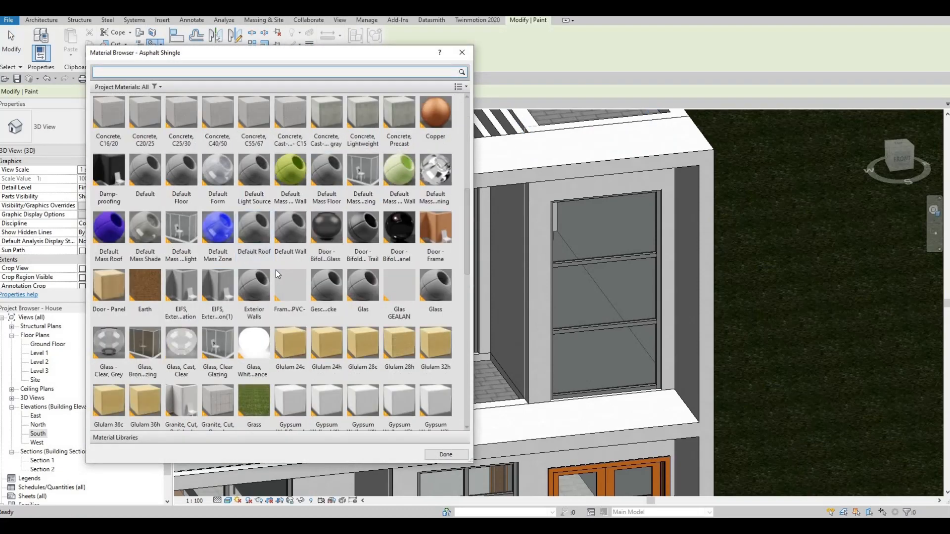
scroll(302, 284, up, 7)
scroll(293, 291, down, 5)
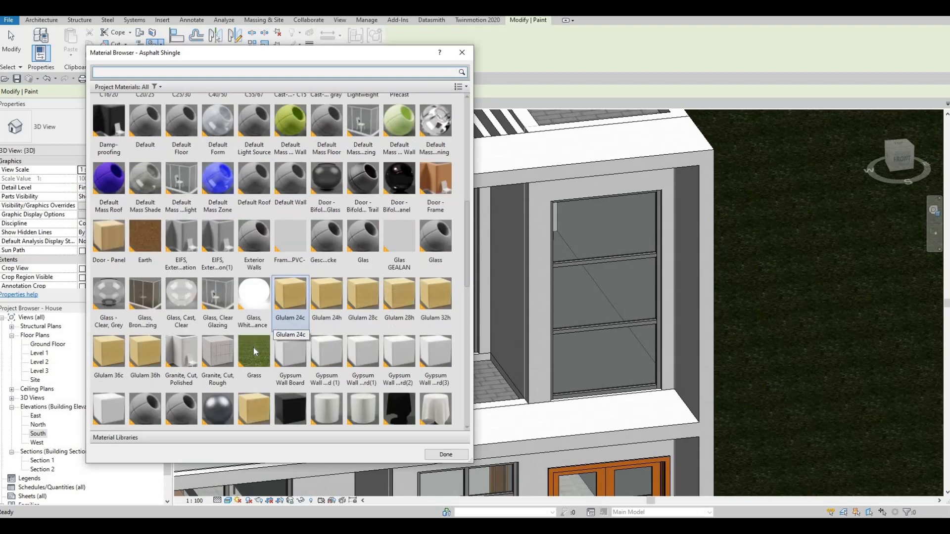
click(254, 352)
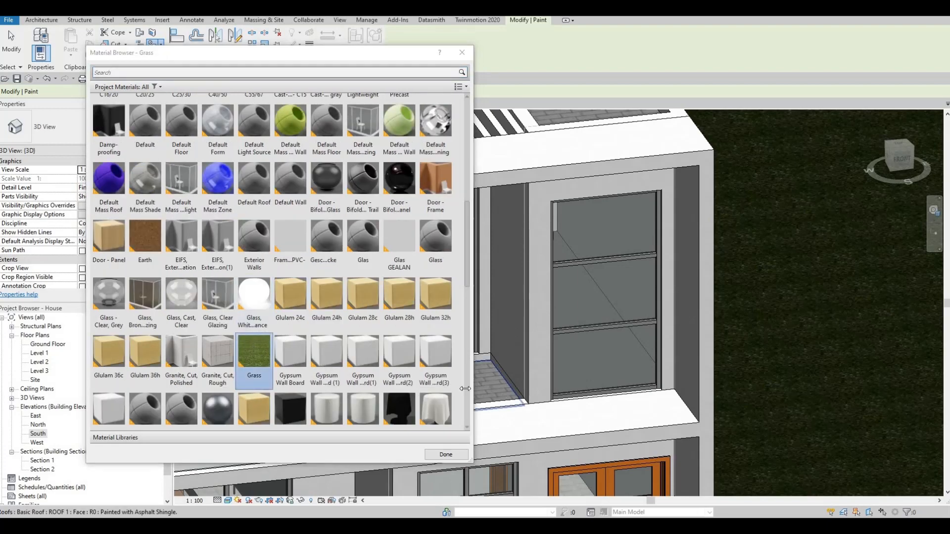
click(493, 384)
click(445, 454)
shift+middle_drag(495, 426, 548, 380)
key(Escape)
shift+middle_drag(494, 366, 513, 339)
scroll(513, 339, up, 2)
scroll(494, 347, down, 3)
scroll(475, 346, up, 6)
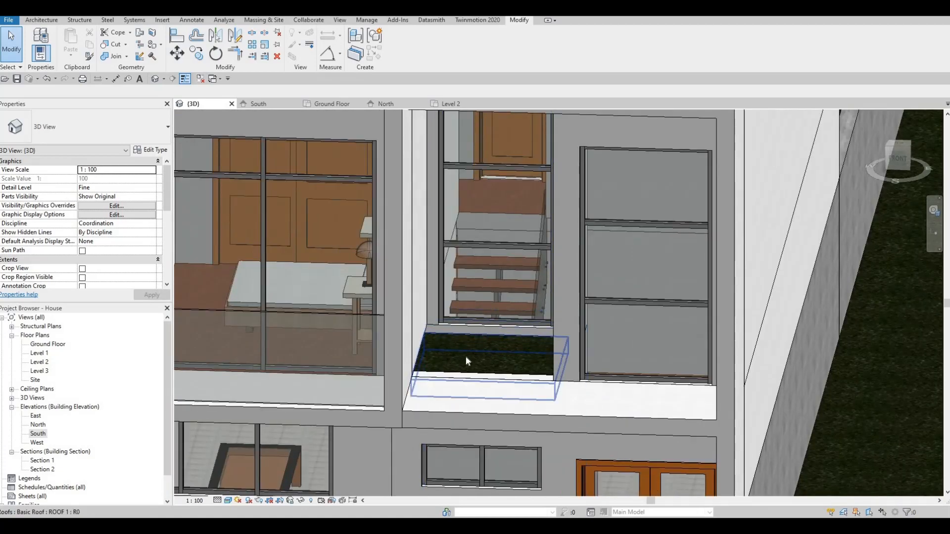
Step: Create a pot light similar to the one under the roof overhang and place it beneath the lower front overhang
shift+middle_drag(513, 348, 669, 200)
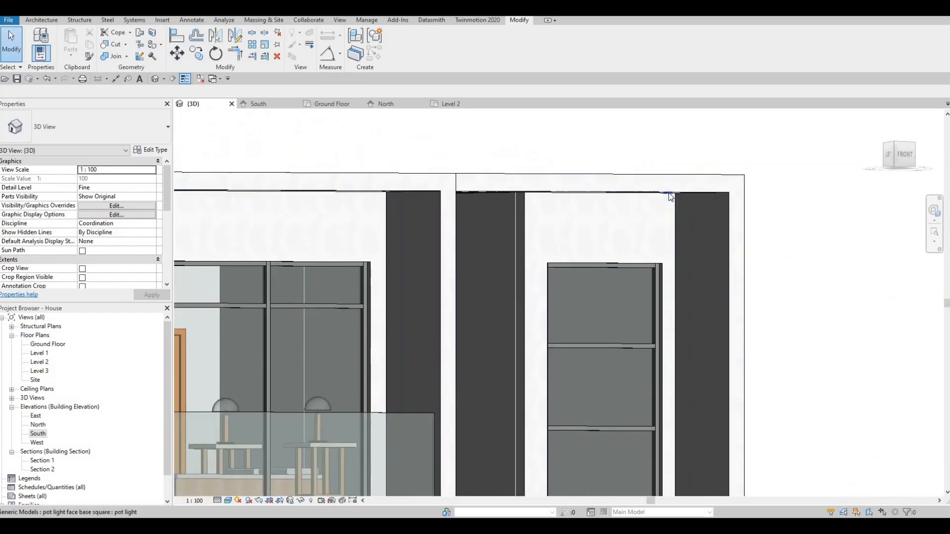
click(671, 199)
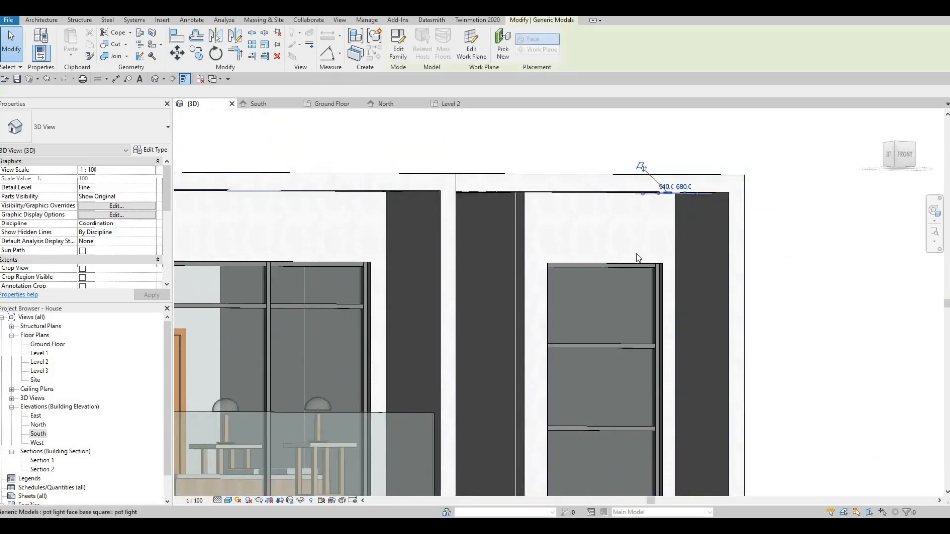
key(c)
key(s)
shift+middle_drag(644, 262, 676, 273)
key(Escape)
key(Escape)
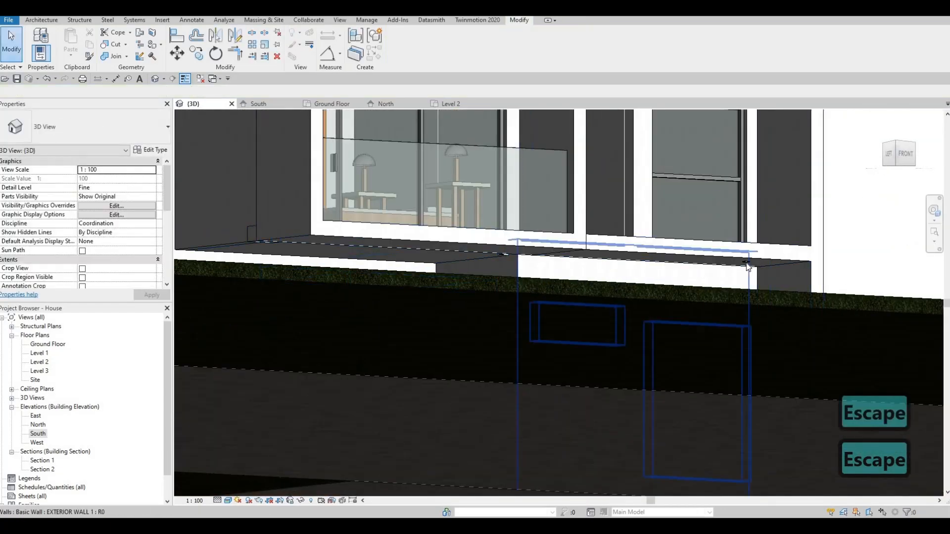
Step: Place another matching square pot light on the underside of FLOOR 4, behind the lower front overhang
click(745, 261)
key(c)
key(s)
scroll(423, 263, up, 2)
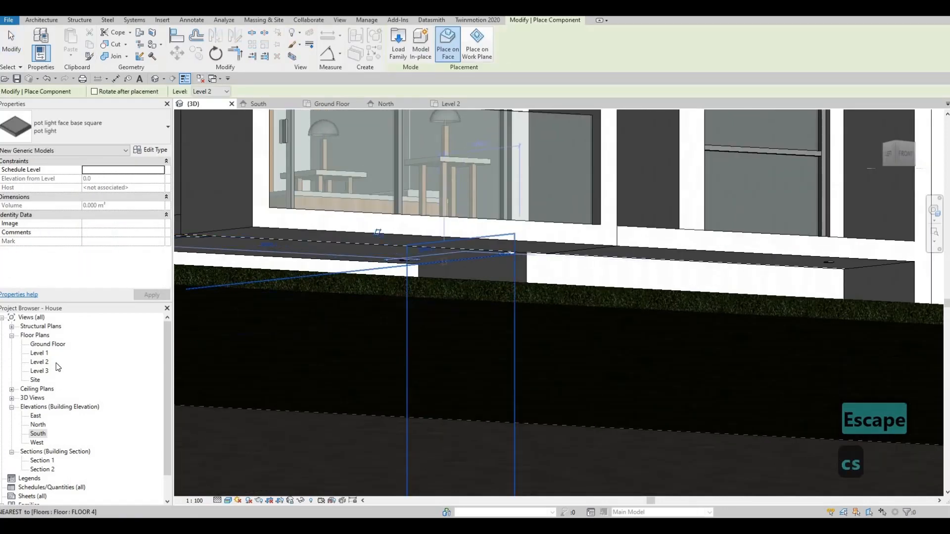
key(Escape)
key(Escape)
Step: Open the Level 1 ceiling plan at the porch and front overhang
double_click(40, 353)
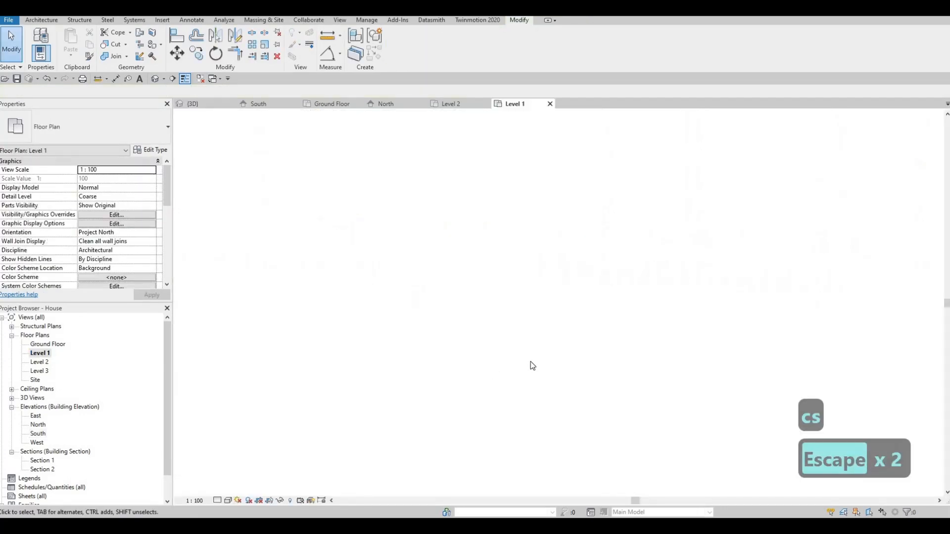
scroll(590, 303, up, 5)
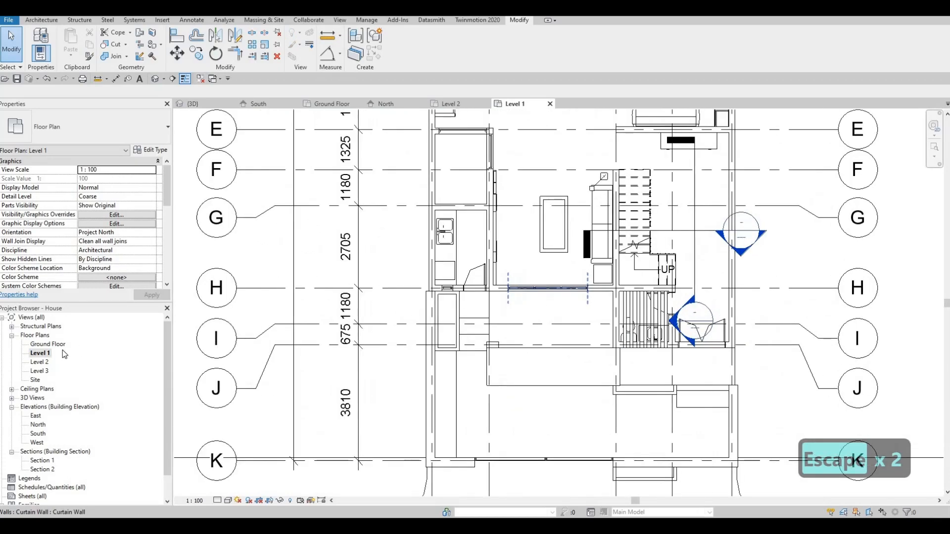
click(11, 390)
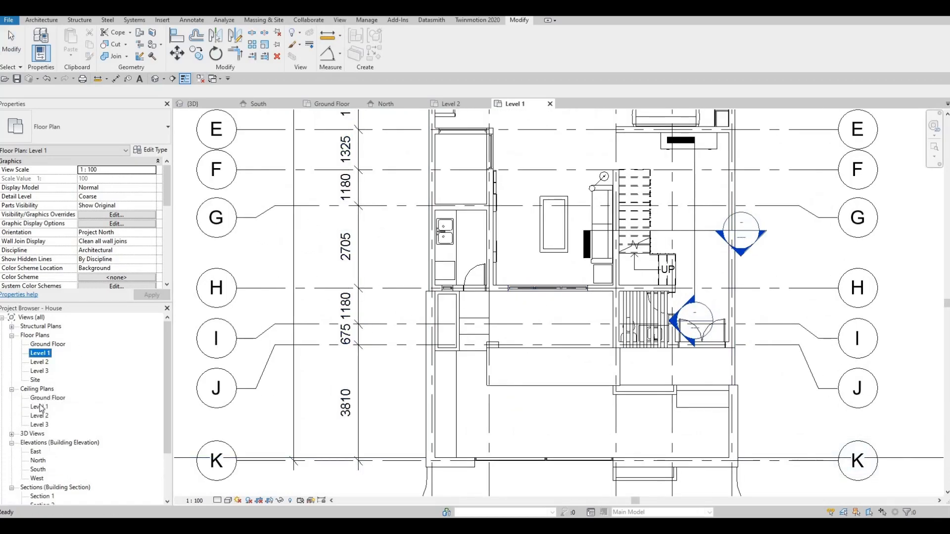
double_click(39, 407)
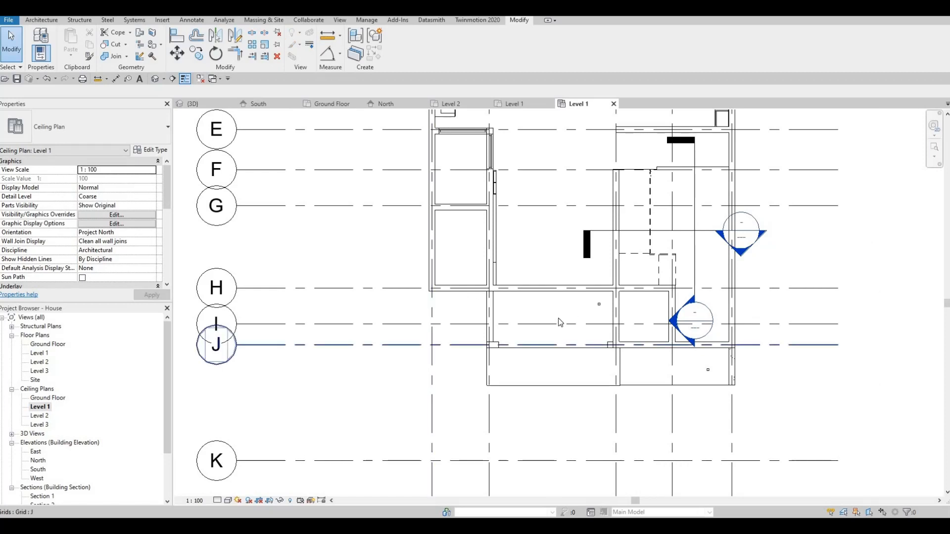
middle_drag(592, 316, 560, 310)
key(Escape)
scroll(564, 295, up, 4)
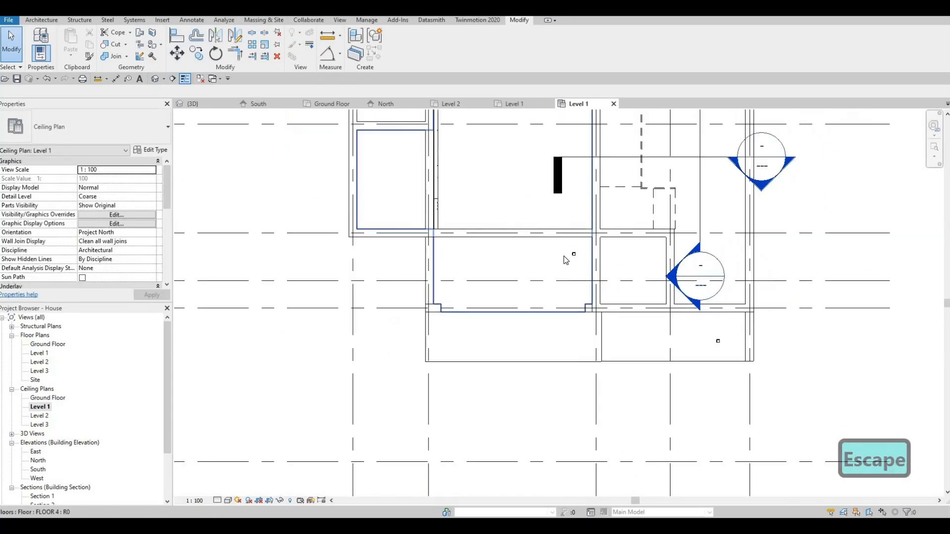
scroll(564, 255, up, 1)
Step: Copy the porch pot light three times to the left at 1000 mm spacing, forming a row of four
click(575, 259)
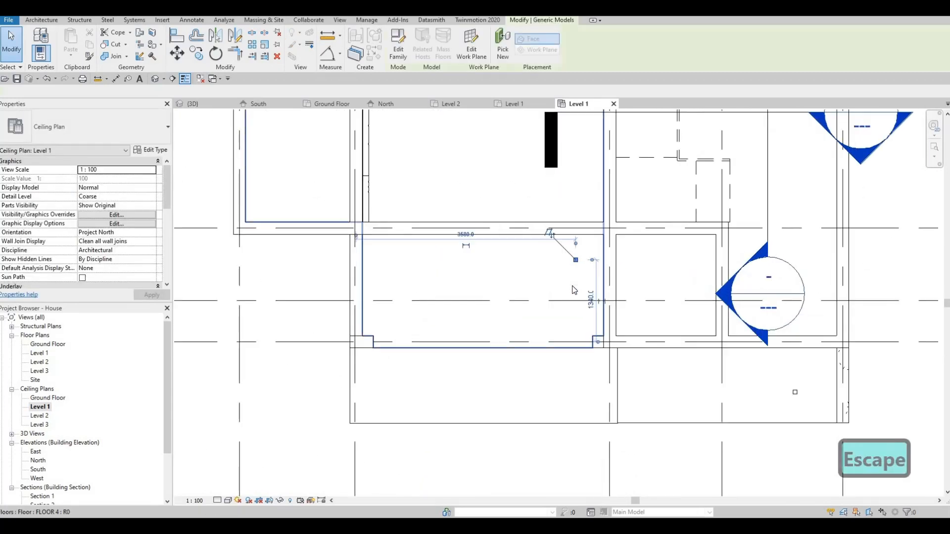
key(c)
key(o)
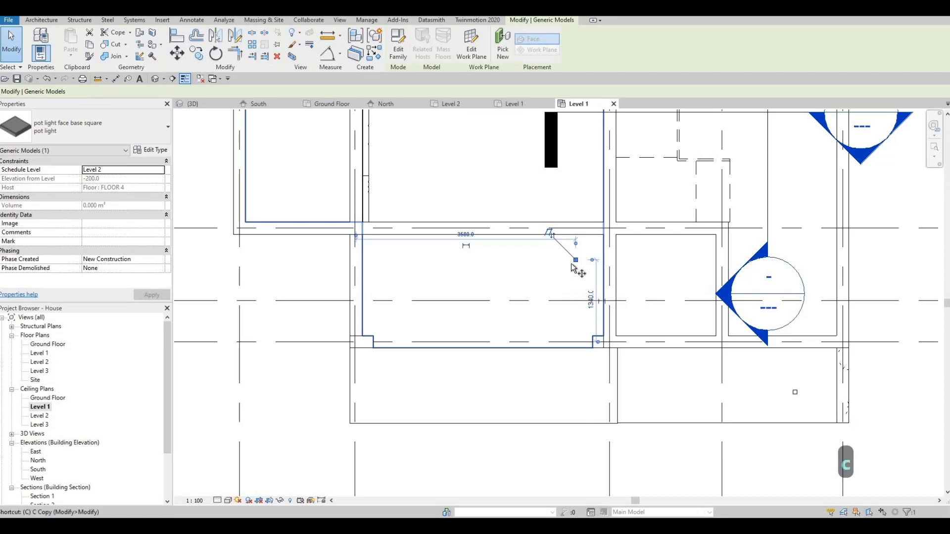
scroll(568, 260, up, 2)
click(513, 264)
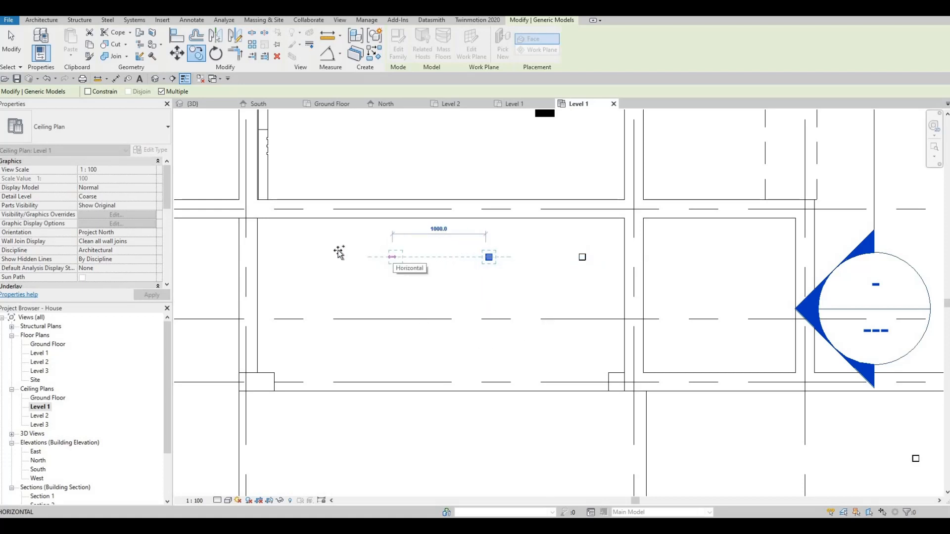
click(392, 257)
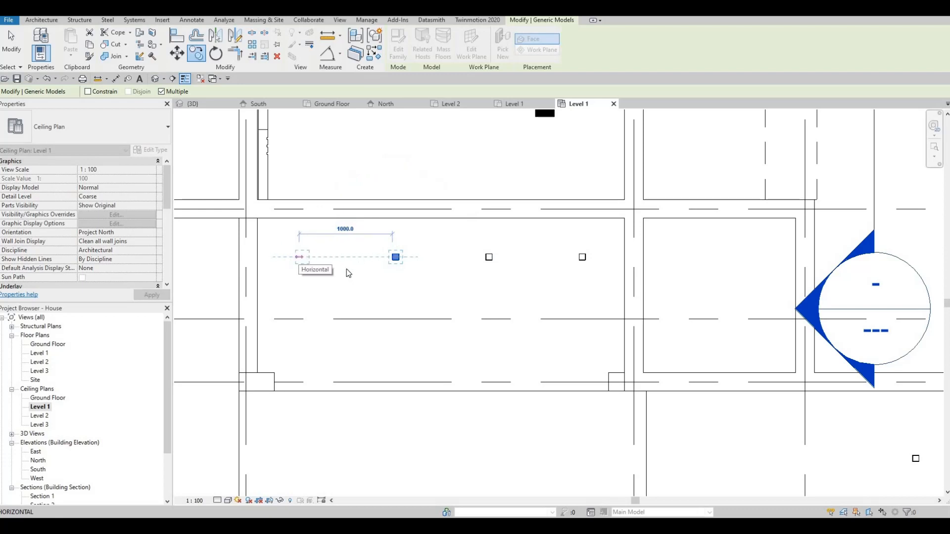
click(299, 257)
key(Escape)
key(Escape)
scroll(357, 256, down, 2)
middle_drag(295, 234, 334, 224)
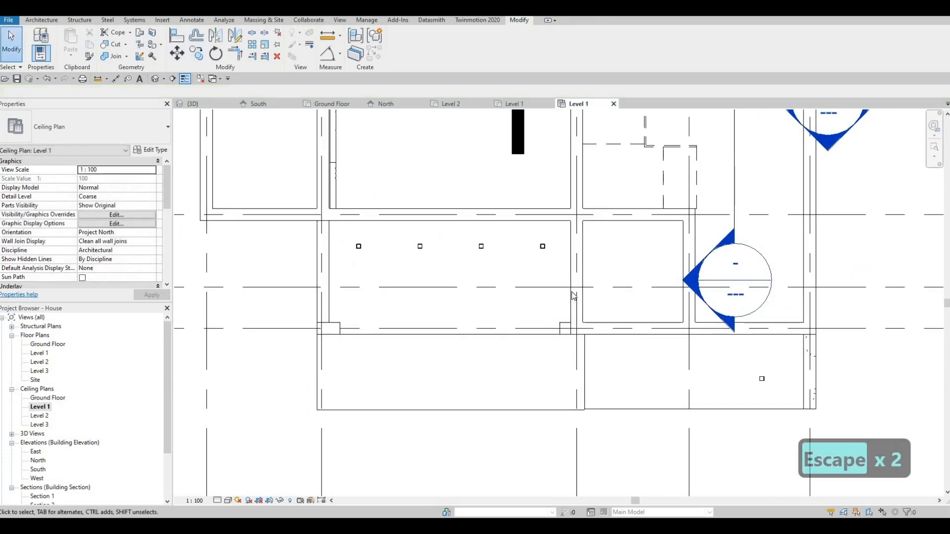
Step: Nudge the row of four pot lights slightly left and copy it twice toward the front, ending on the front overhang
drag(276, 227, 573, 292)
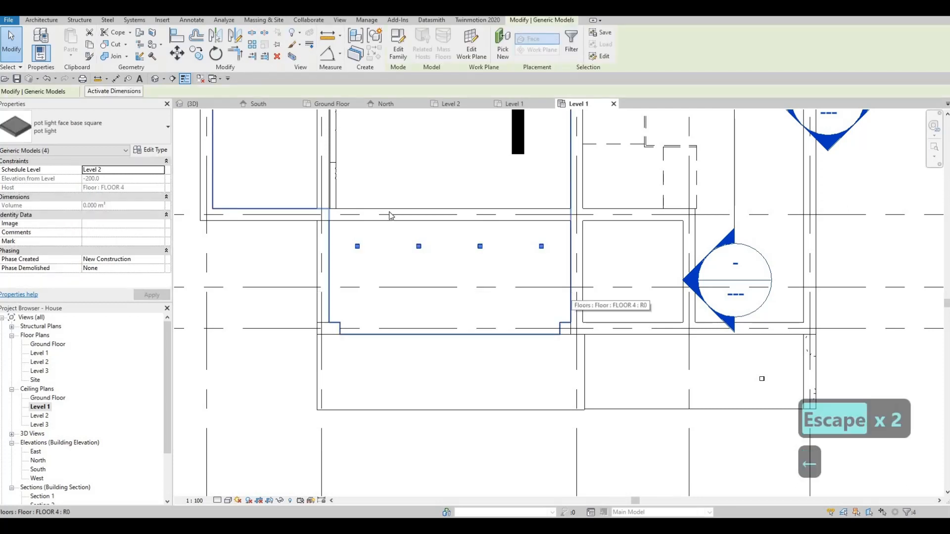
key(Left)
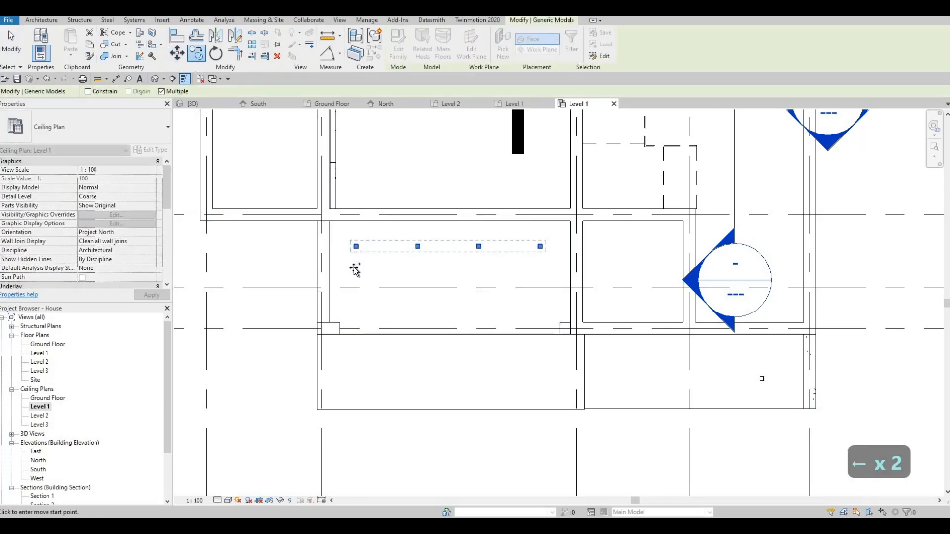
click(345, 353)
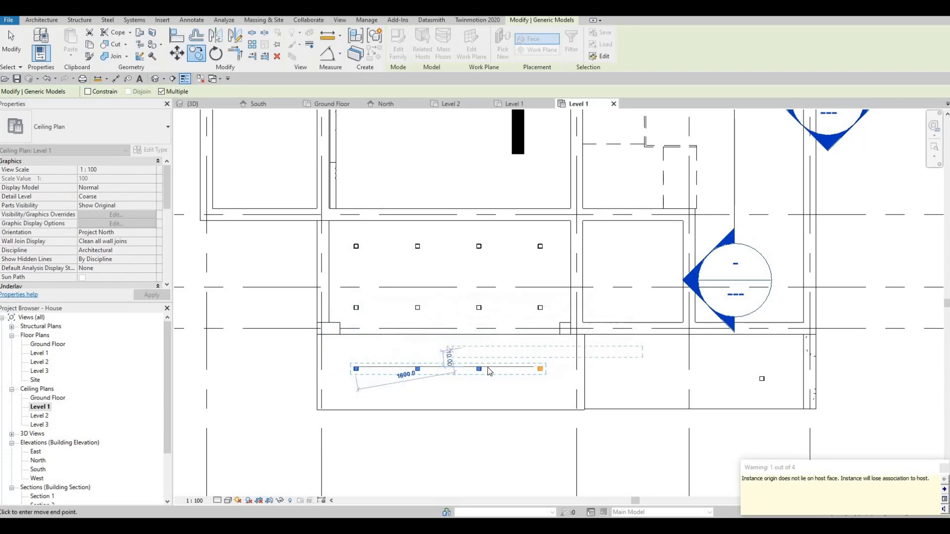
key(Escape)
middle_drag(479, 370, 376, 337)
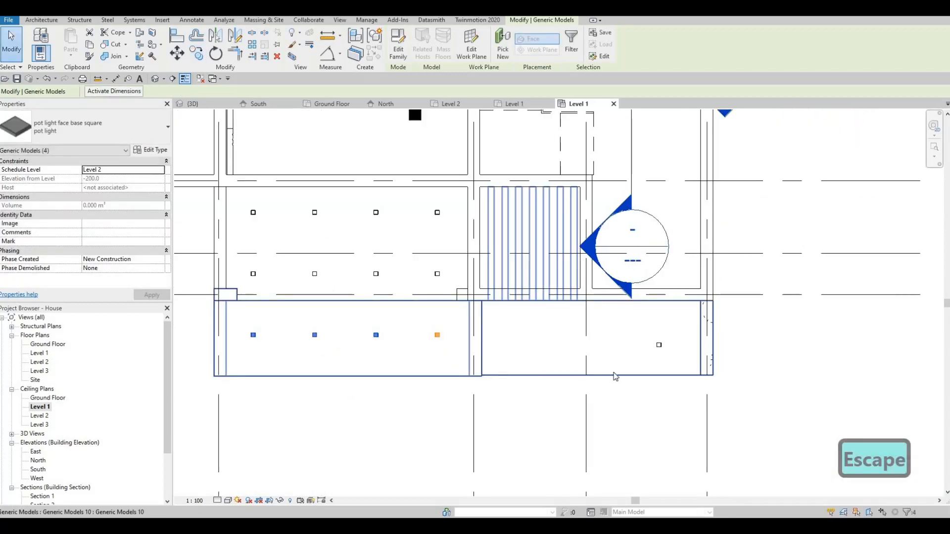
middle_drag(619, 361, 550, 357)
key(Escape)
Step: Delete the single pot light on the right-hand part of the front overhang
scroll(591, 361, up, 2)
key(Escape)
scroll(576, 351, up, 1)
scroll(576, 334, down, 2)
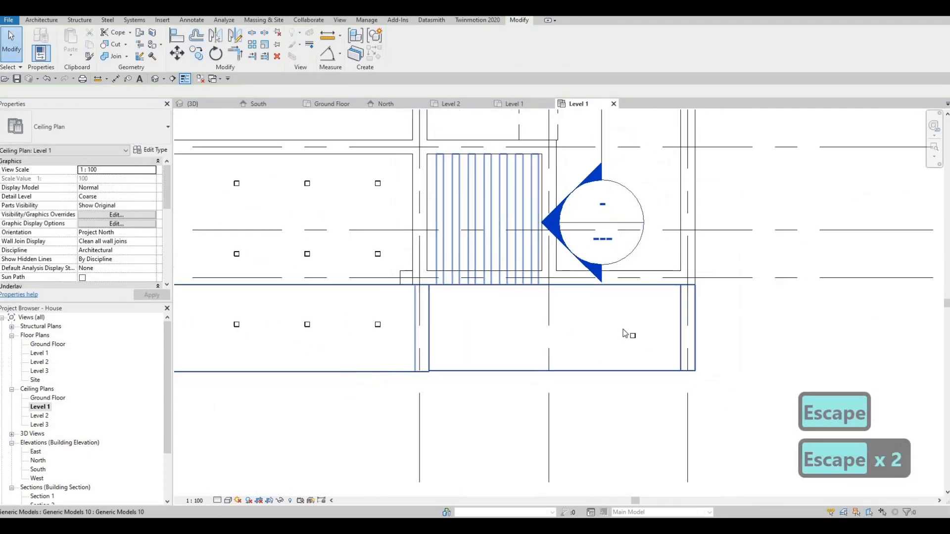
click(627, 338)
key(Escape)
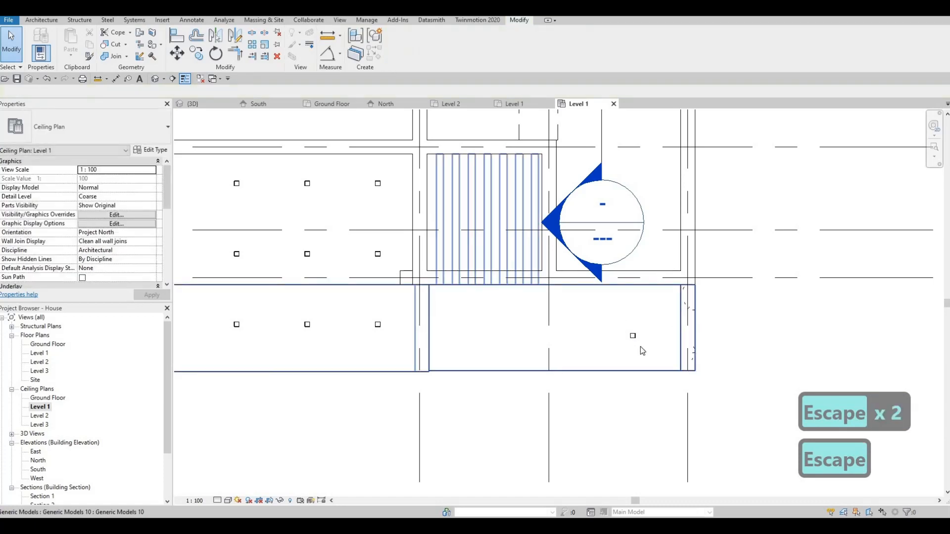
drag(640, 347, 616, 319)
key(Delete)
Step: Copy the front row of four pot lights 4000 mm to the right, onto the adjoining part of the overhang
middle_drag(175, 312, 275, 298)
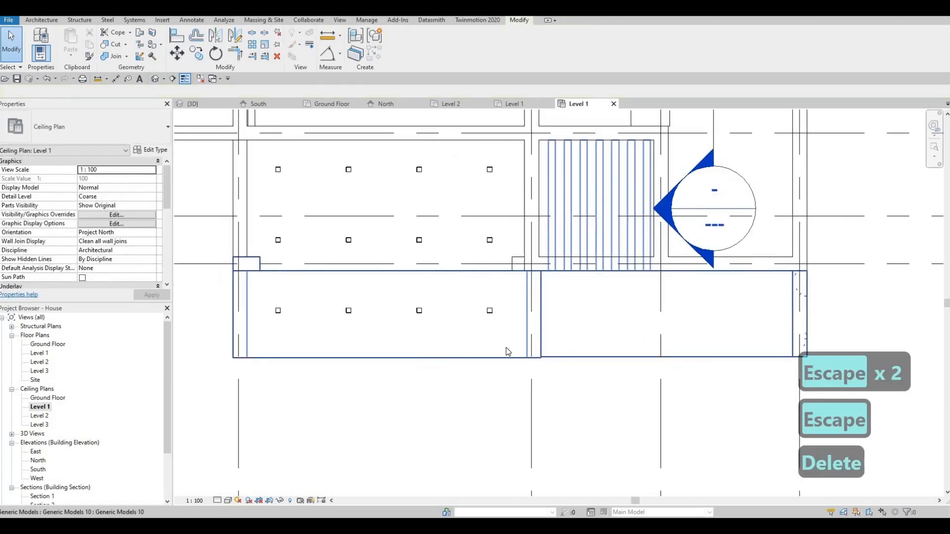
drag(262, 297, 512, 348)
key(c)
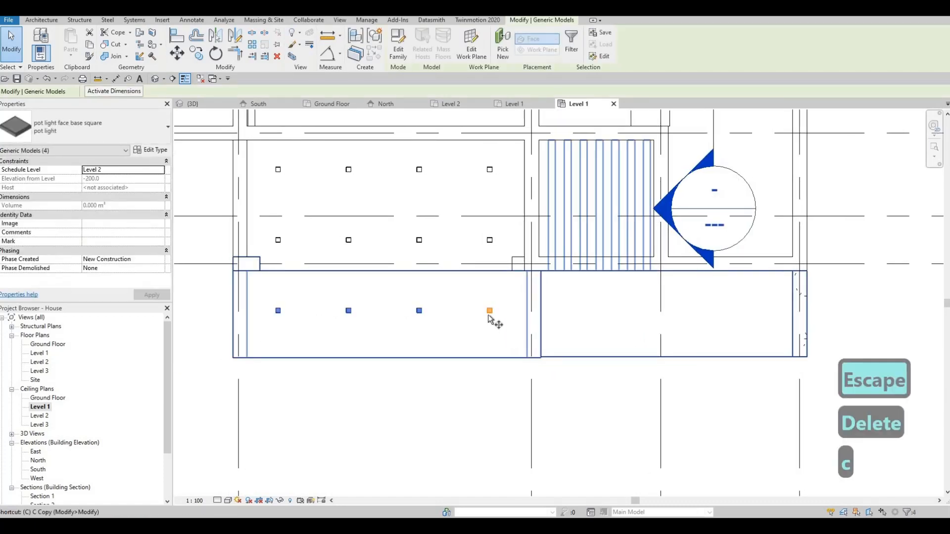
key(o)
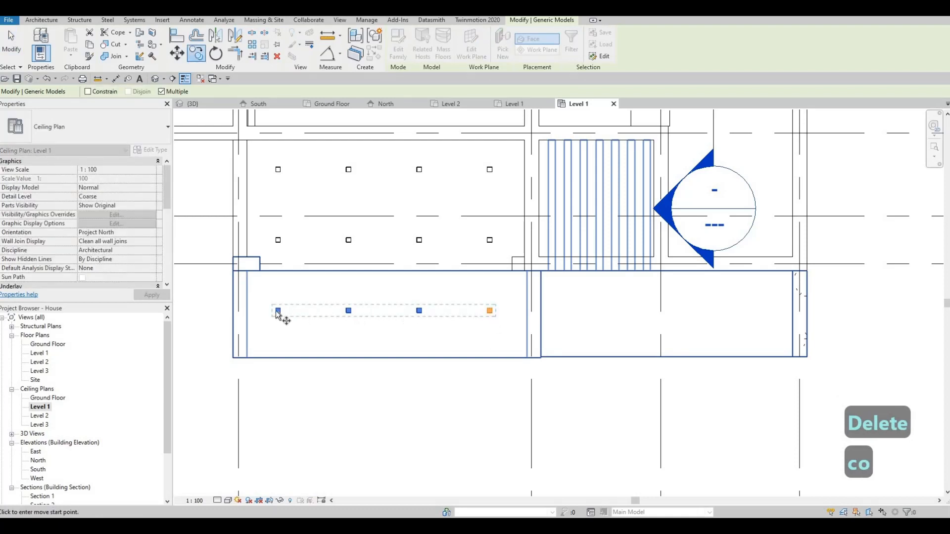
click(277, 312)
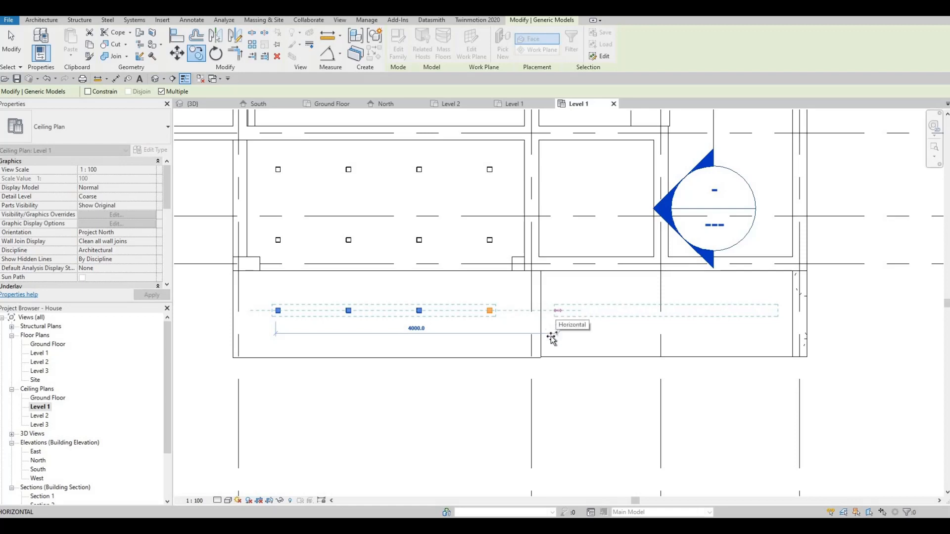
middle_drag(567, 380, 528, 388)
key(Escape)
key(Escape)
key(Escape)
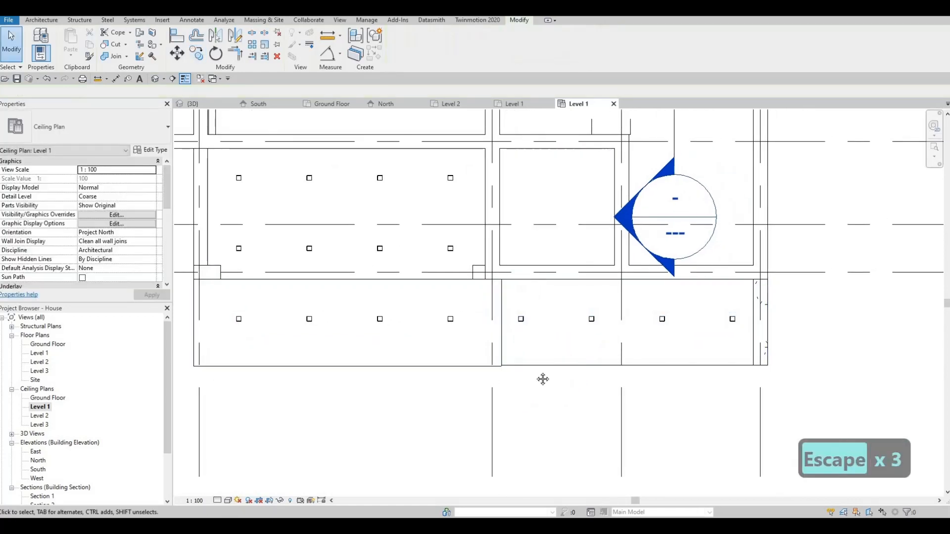
Step: Open the Level 2 ceiling plan
scroll(537, 330, down, 2)
middle_drag(537, 330, 517, 396)
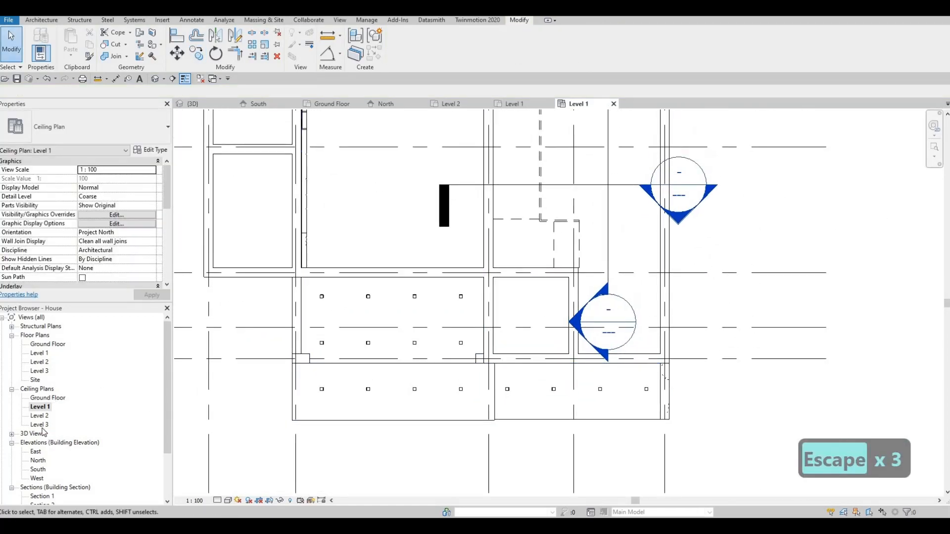
click(39, 417)
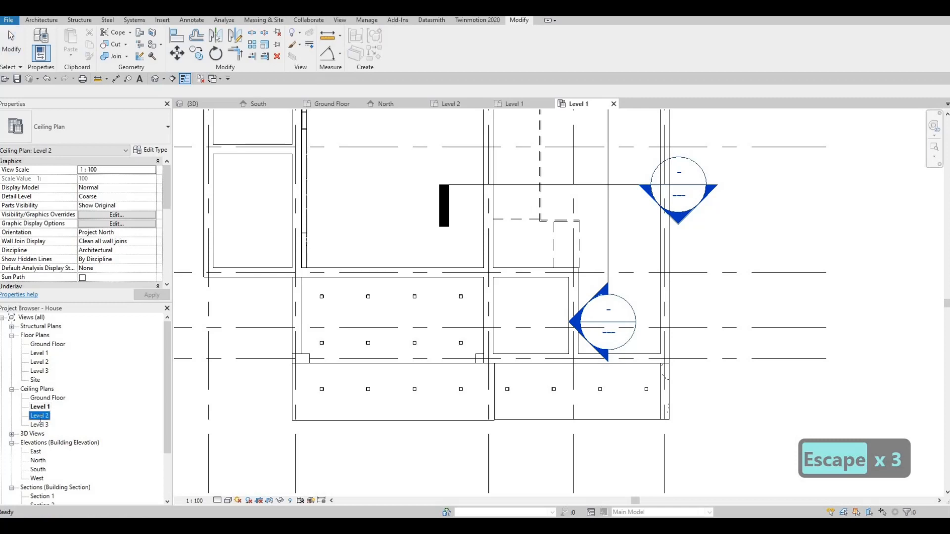
key(Escape)
click(40, 423)
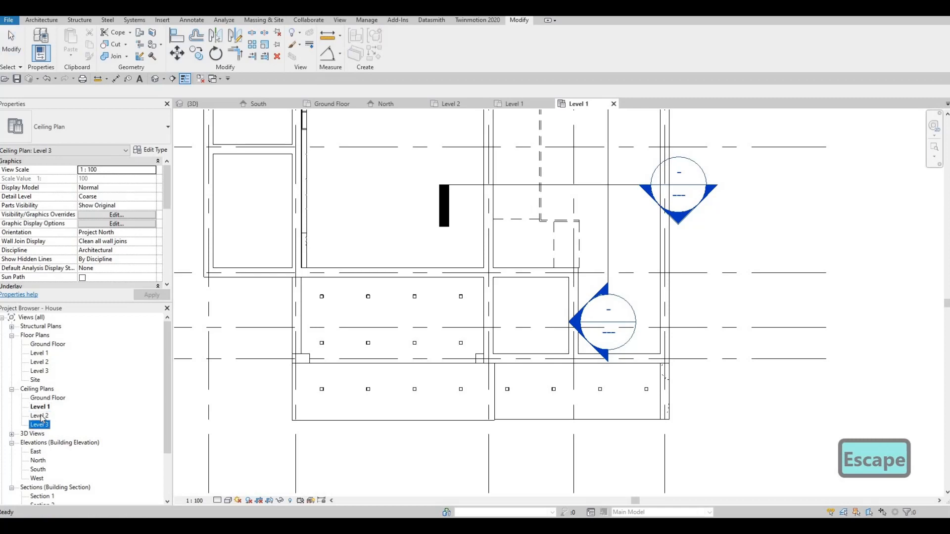
double_click(39, 416)
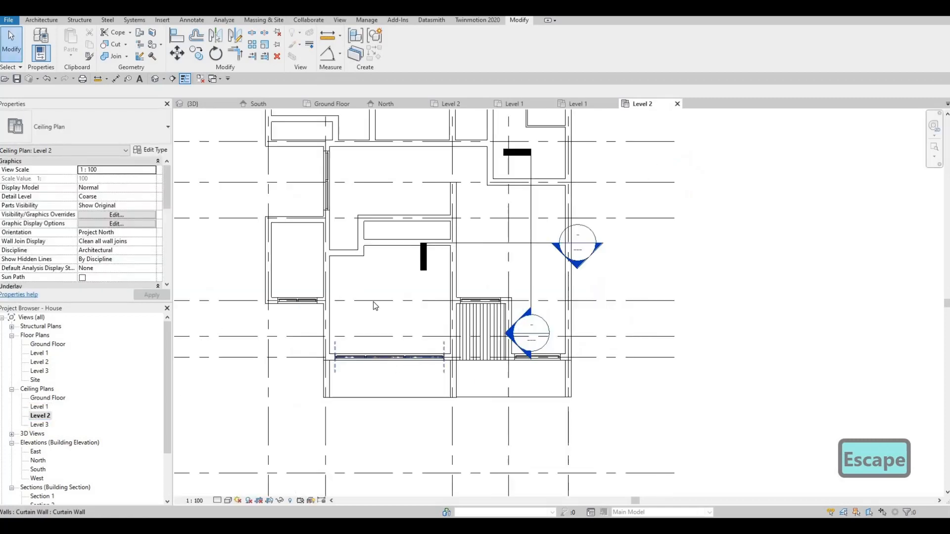
Step: Check the Level 3 ceiling plan and examine the undersides of the front overhangs and their pot lights in the 3D view
double_click(68, 424)
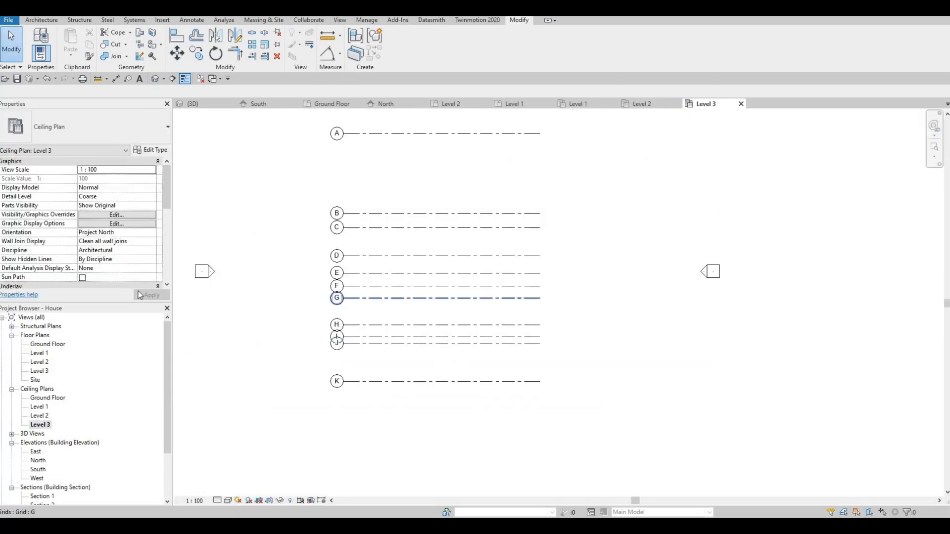
click(210, 104)
scroll(455, 303, down, 4)
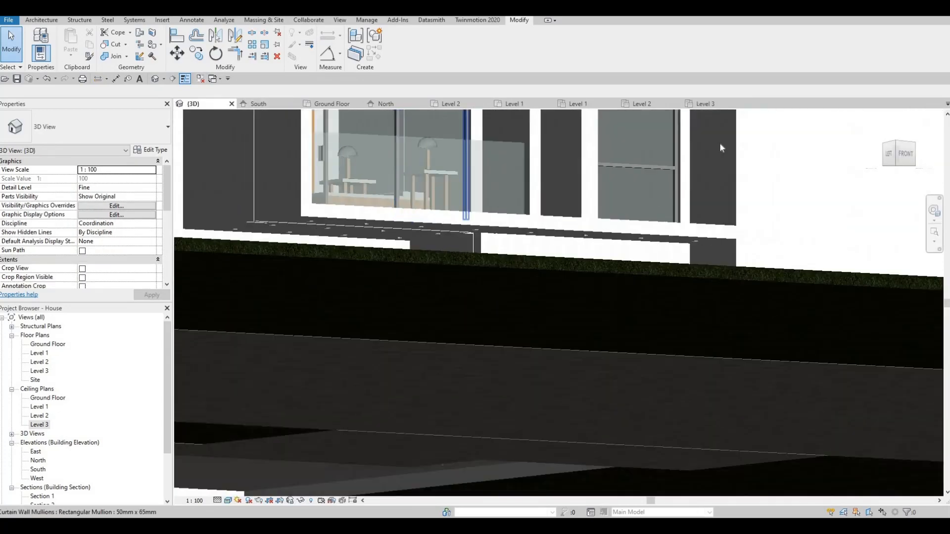
middle_drag(668, 124, 621, 232)
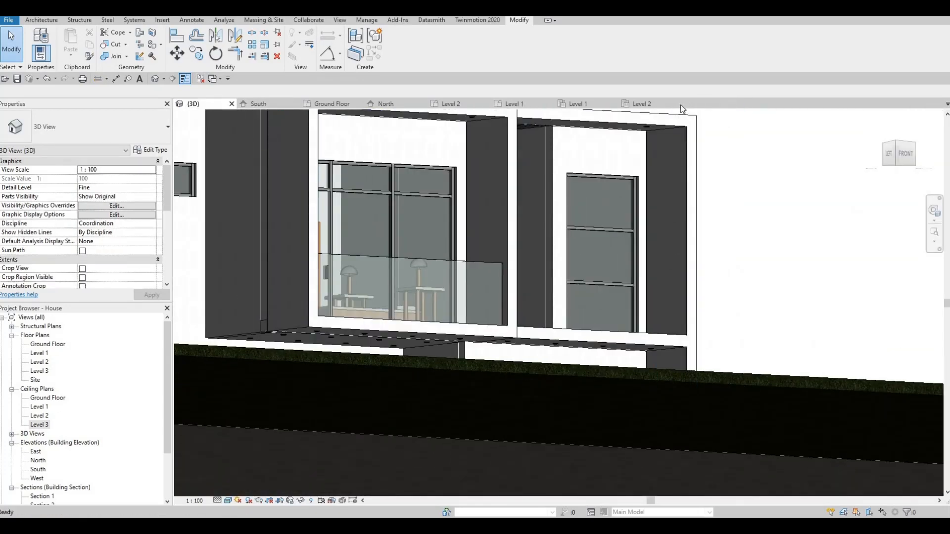
shift+middle_drag(606, 222, 522, 248)
middle_drag(396, 342, 386, 257)
shift+middle_drag(346, 322, 332, 273)
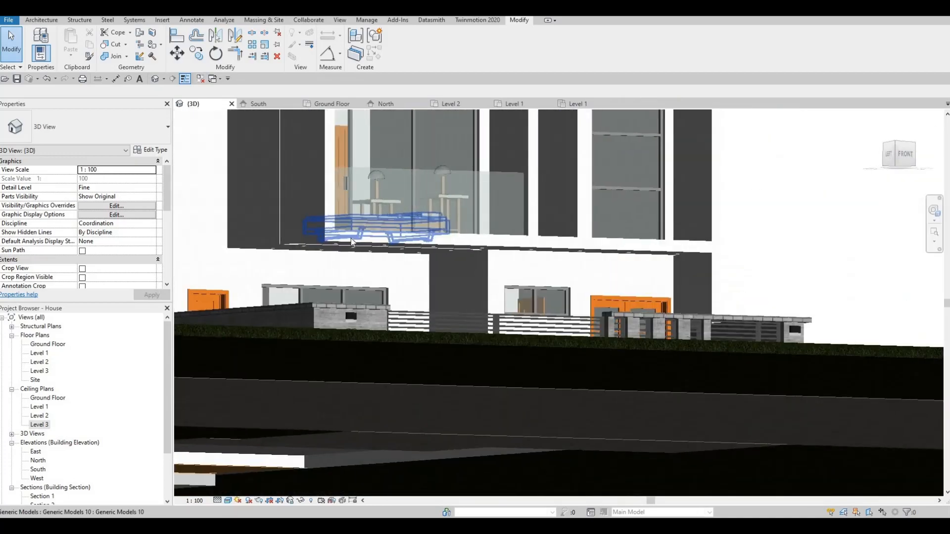
scroll(341, 253, up, 6)
shift+middle_drag(359, 221, 646, 275)
scroll(687, 345, up, 5)
shift+middle_drag(687, 346, 551, 137)
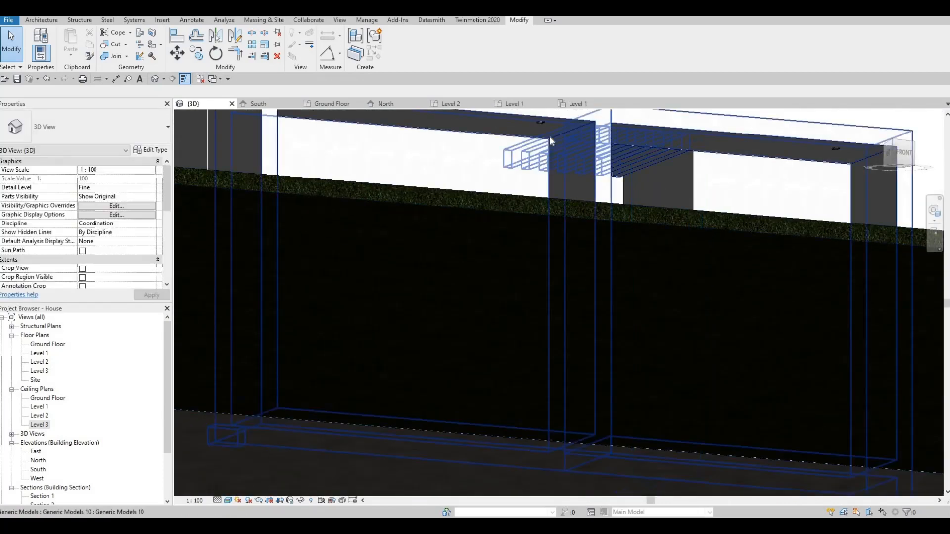
Step: Reopen the Level 2 ceiling plan and open its View Range settings
double_click(39, 416)
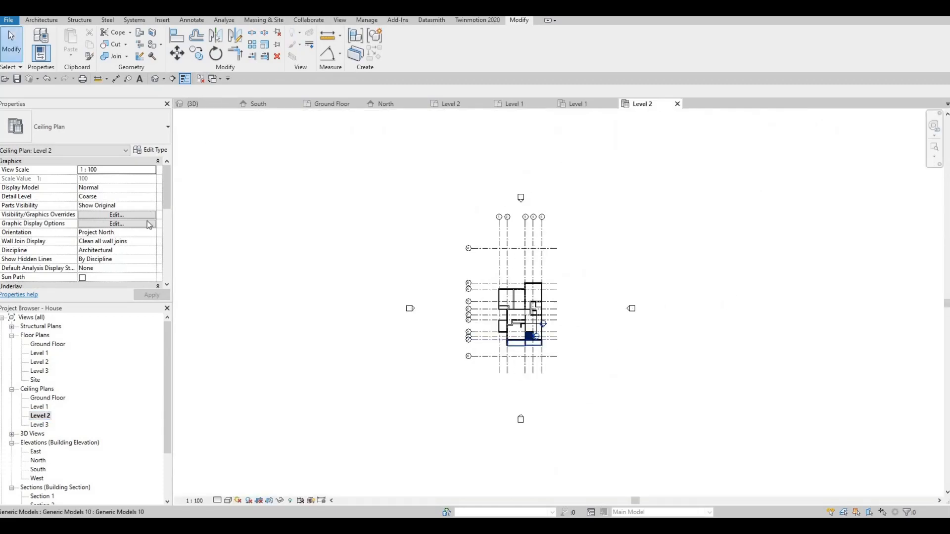
scroll(105, 194, down, 5)
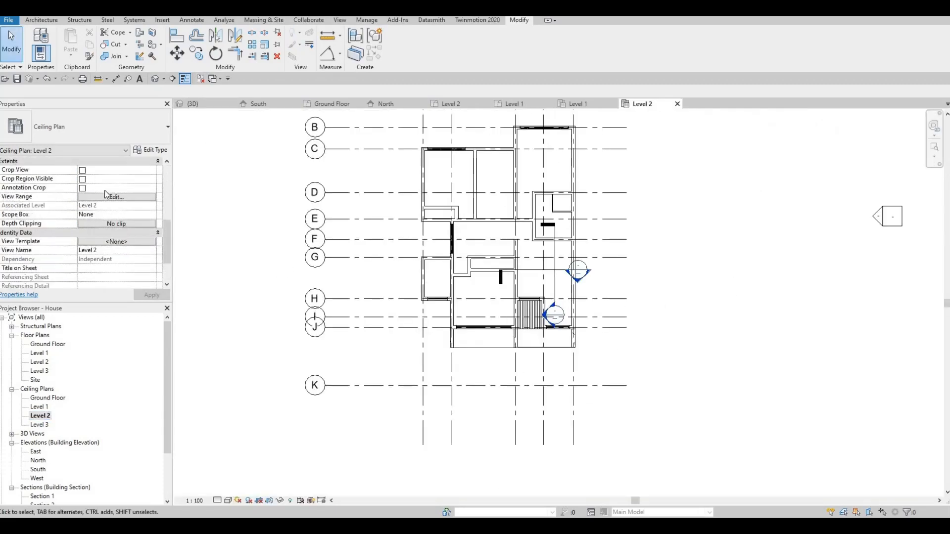
click(105, 197)
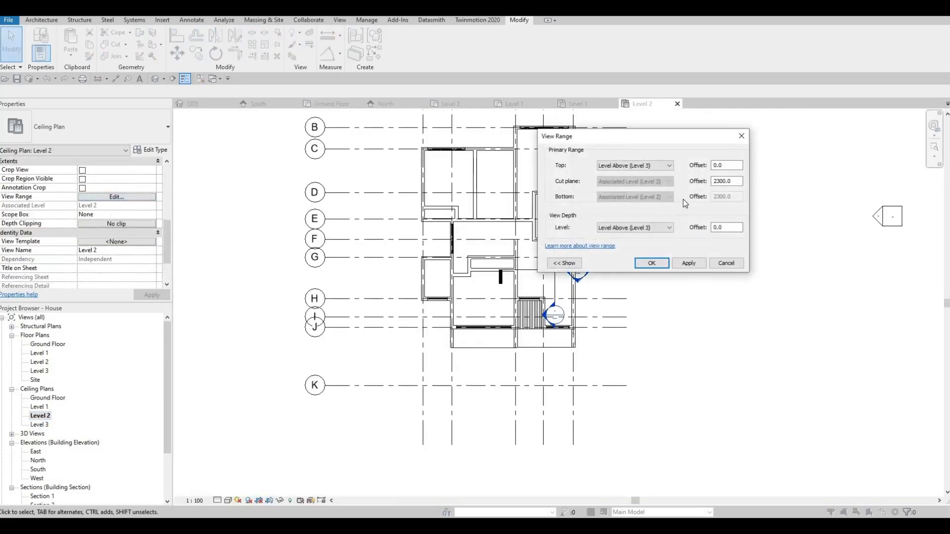
Step: Try to set the top of the Level 2 ceiling plan's view range to Unlimited
click(634, 166)
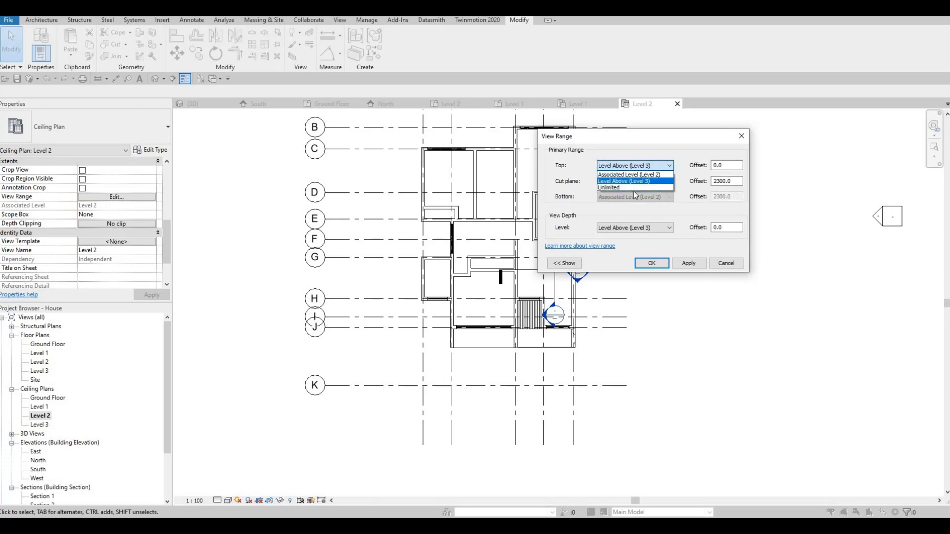
click(694, 267)
click(693, 266)
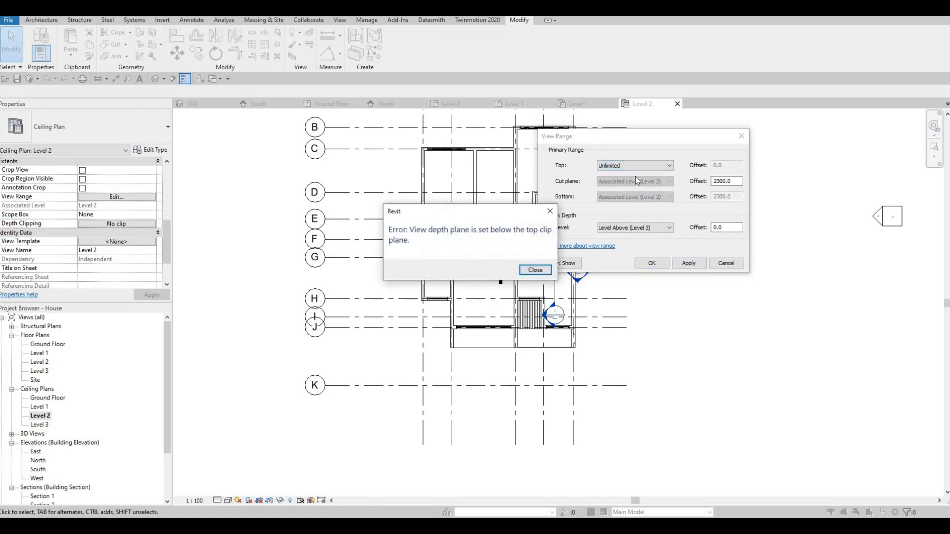
key(Escape)
key(Escape)
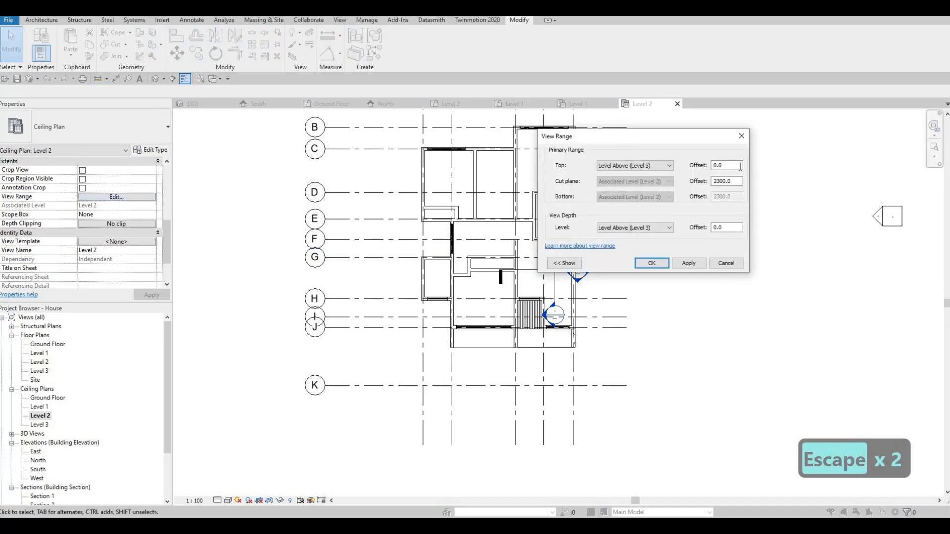
Step: Try top offsets of 6000 and -6000 from Level 3 in the ceiling plan's view range
text(6000)
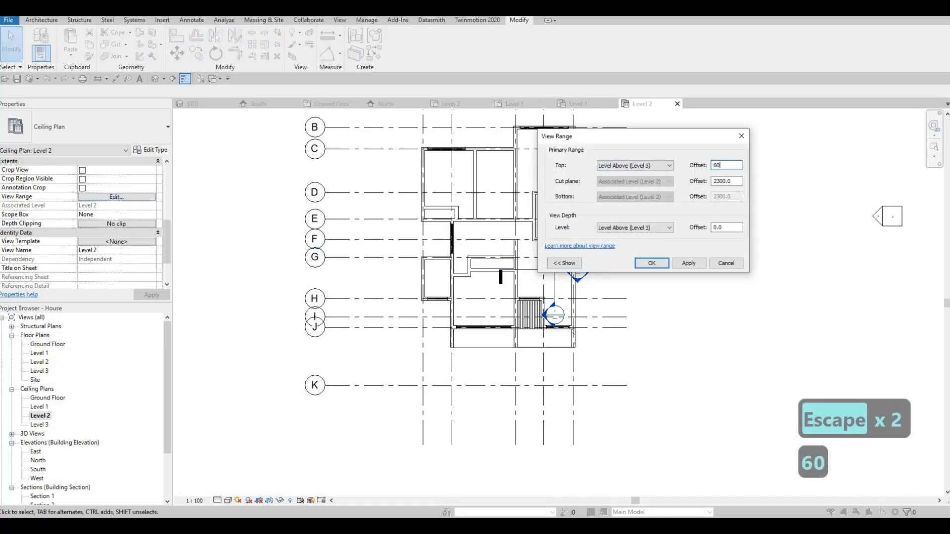
click(679, 265)
key(Escape)
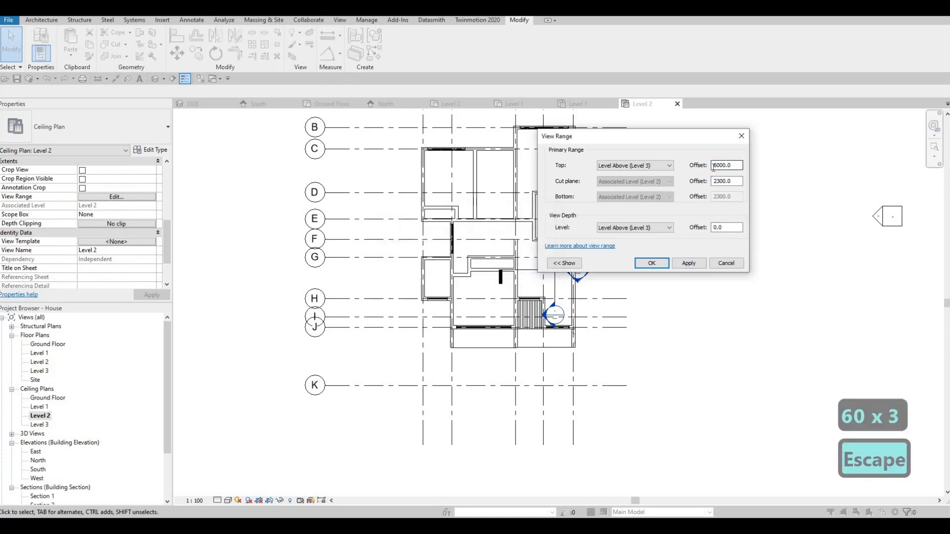
text(-)
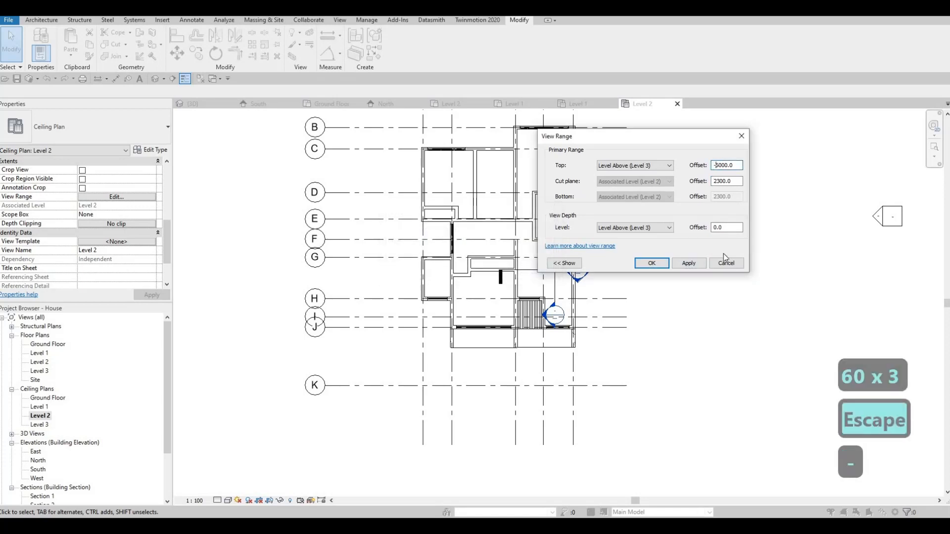
click(686, 267)
key(Escape)
key(Escape)
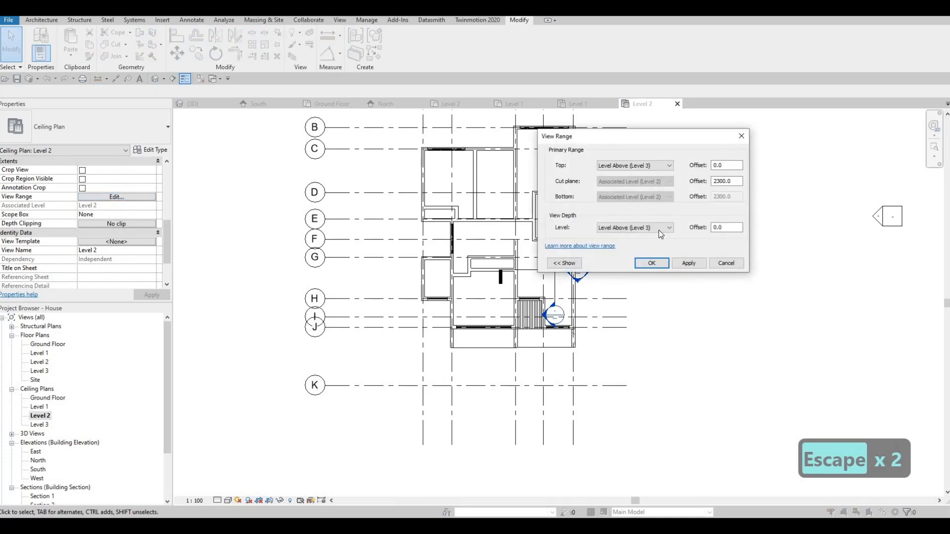
Step: Set the view depth level of the Level 2 ceiling plan to Unlimited in its view range
click(616, 244)
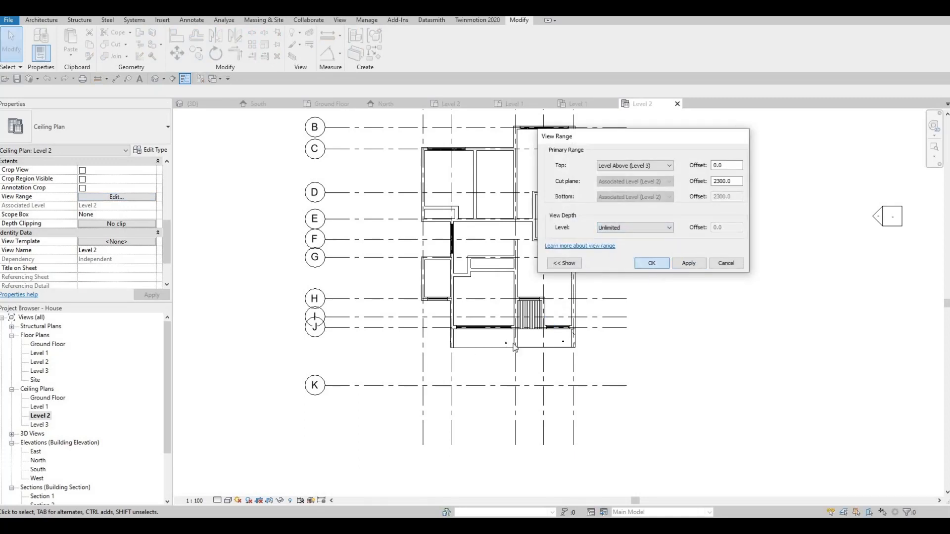
key(Return)
Step: Move the pot light on the left part of the front overhang to about 780 mm from grid J and 420 mm from the dividing wall's grid
scroll(515, 348, up, 6)
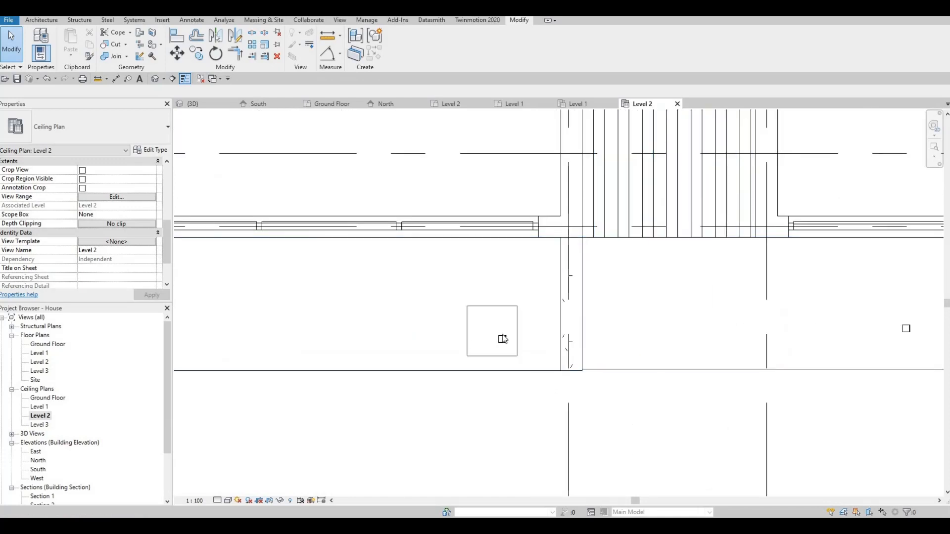
scroll(502, 339, up, 2)
click(503, 340)
scroll(502, 340, up, 1)
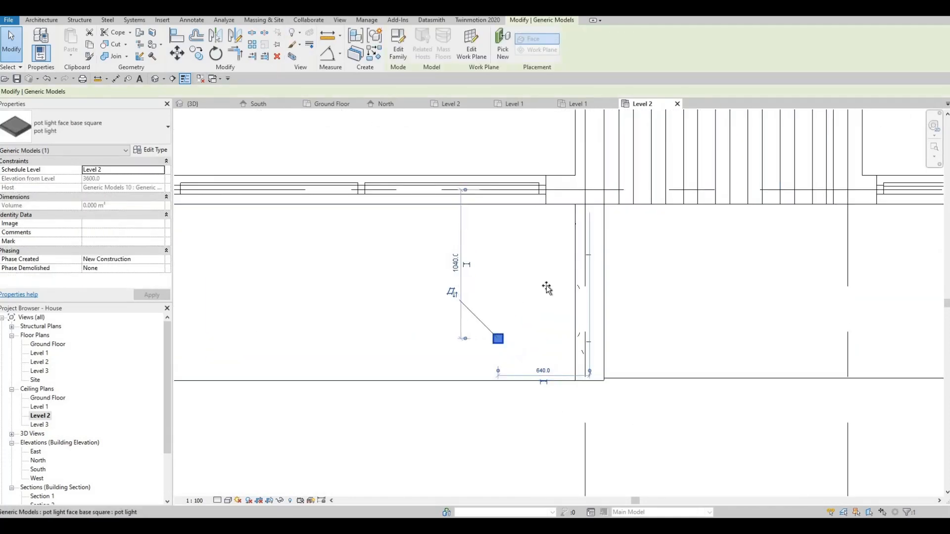
drag(547, 288, 512, 297)
scroll(632, 299, down, 3)
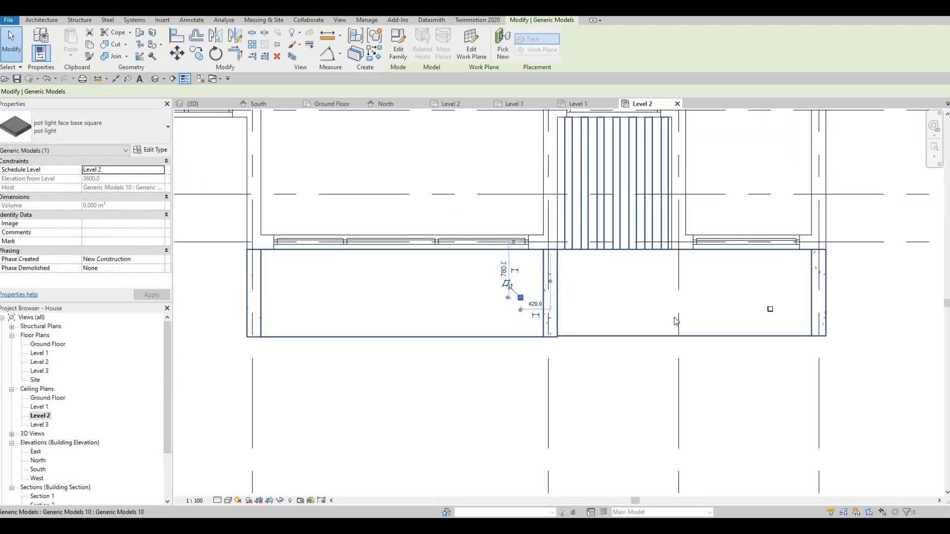
Step: Align the pot light on the right part of the overhang horizontally with the one on the left part
key(Escape)
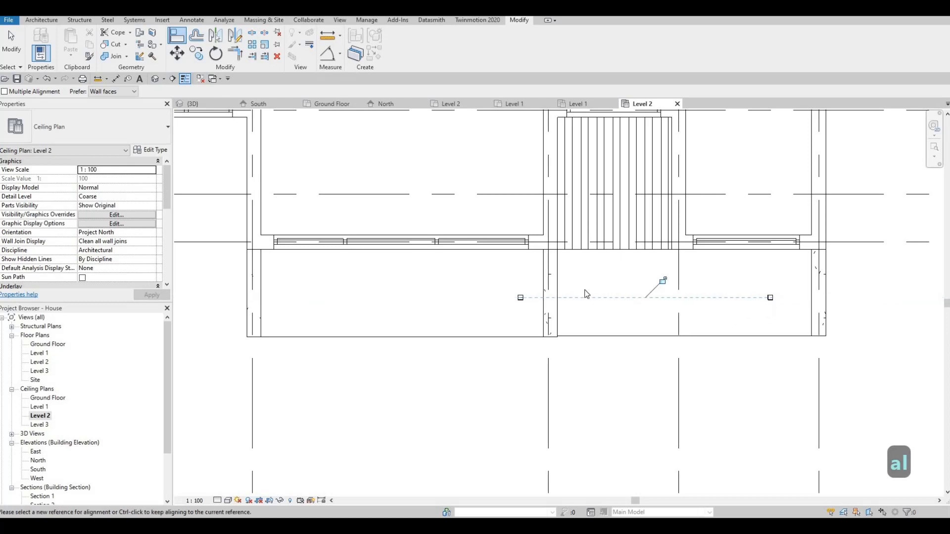
key(Escape)
key(Escape)
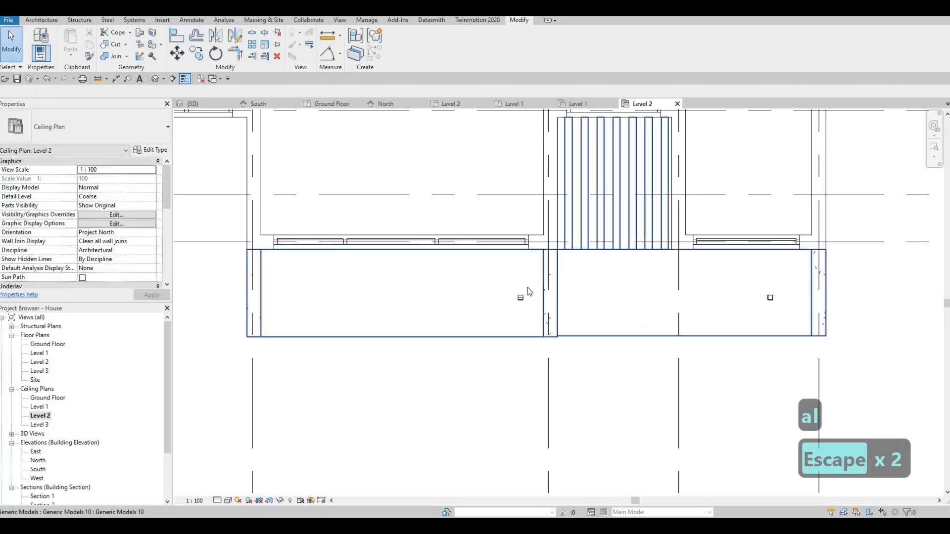
Step: Nudge both front overhang pot lights together three increments toward the house
key(Escape)
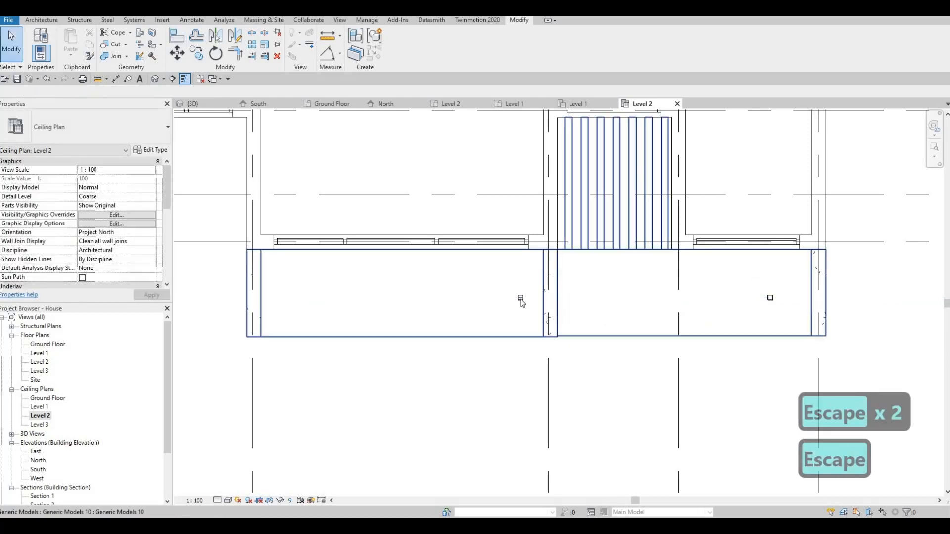
key(Escape)
click(771, 299)
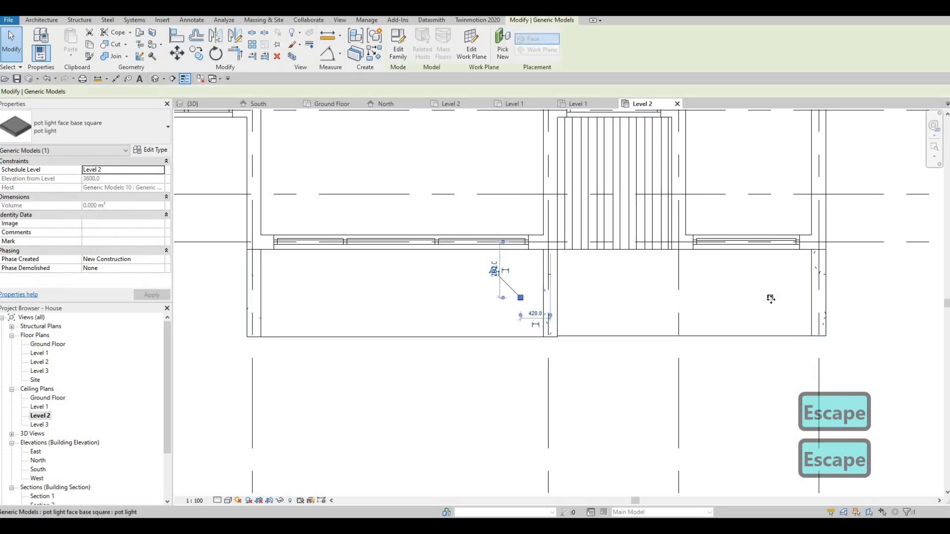
key(Up)
key(Up)
key(Up)
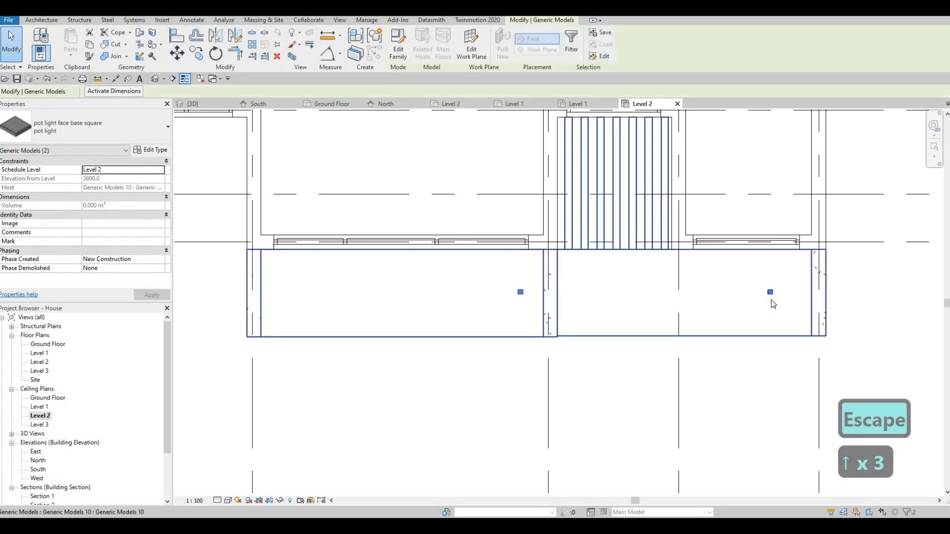
key(Escape)
key(Escape)
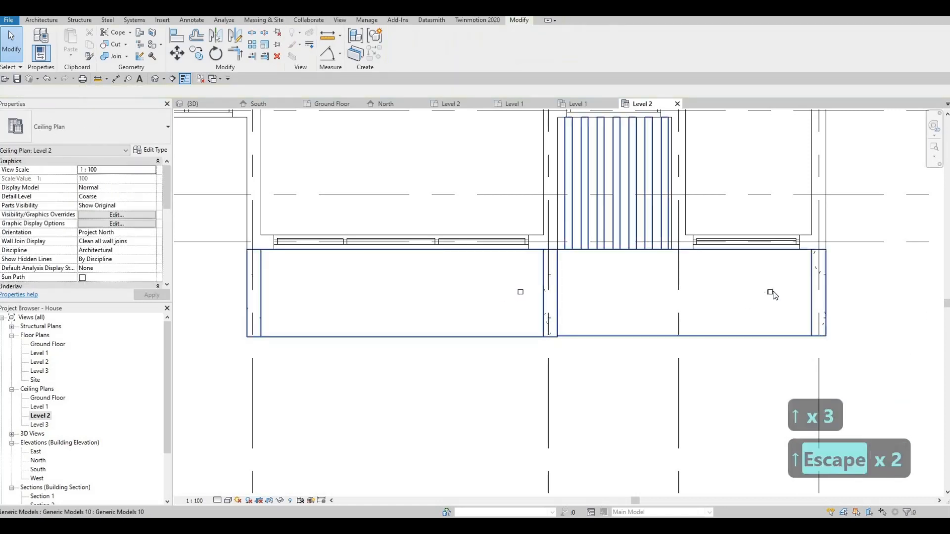
Step: Copy the pot light on the right part of the overhang twice to the left in multiple mode, spaced about 1000 mm apart
click(771, 293)
key(c)
key(o)
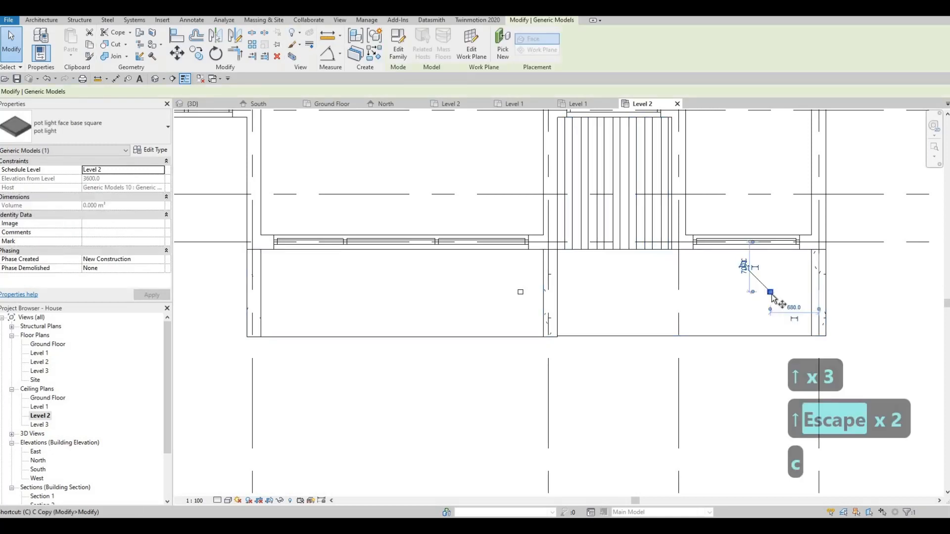
scroll(770, 292, up, 2)
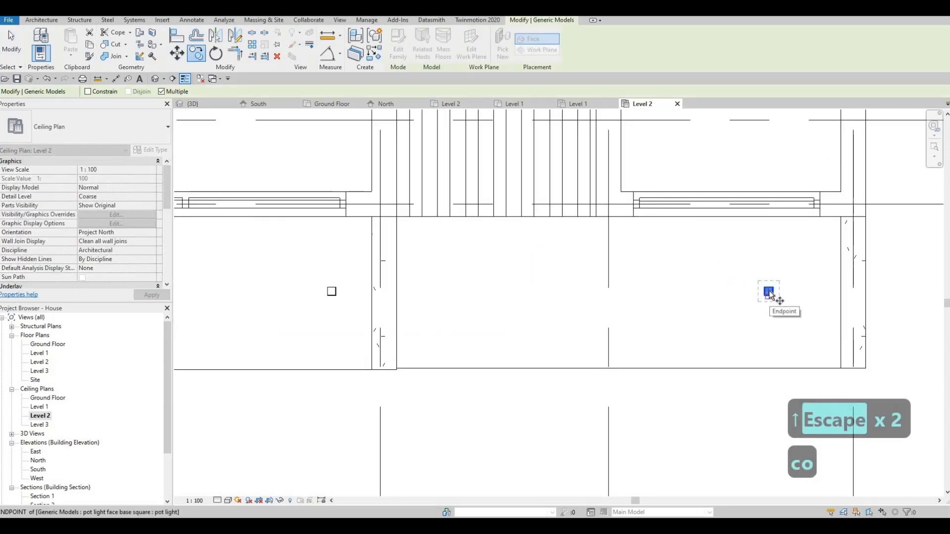
scroll(768, 291, up, 1)
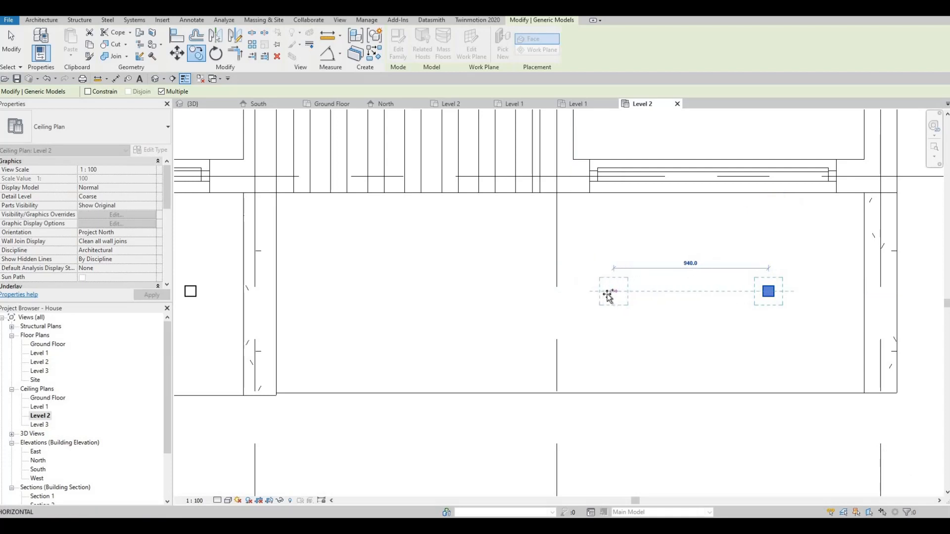
click(472, 291)
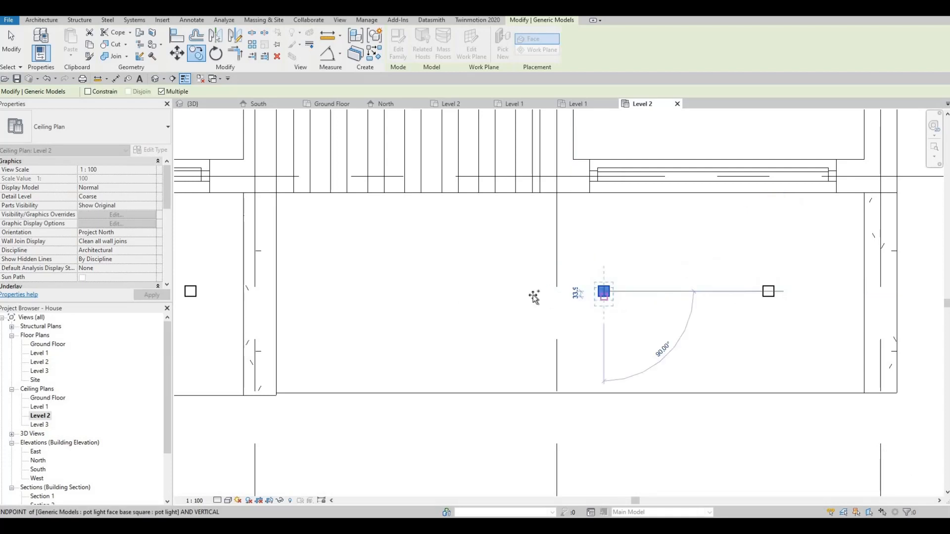
middle_drag(458, 297, 484, 302)
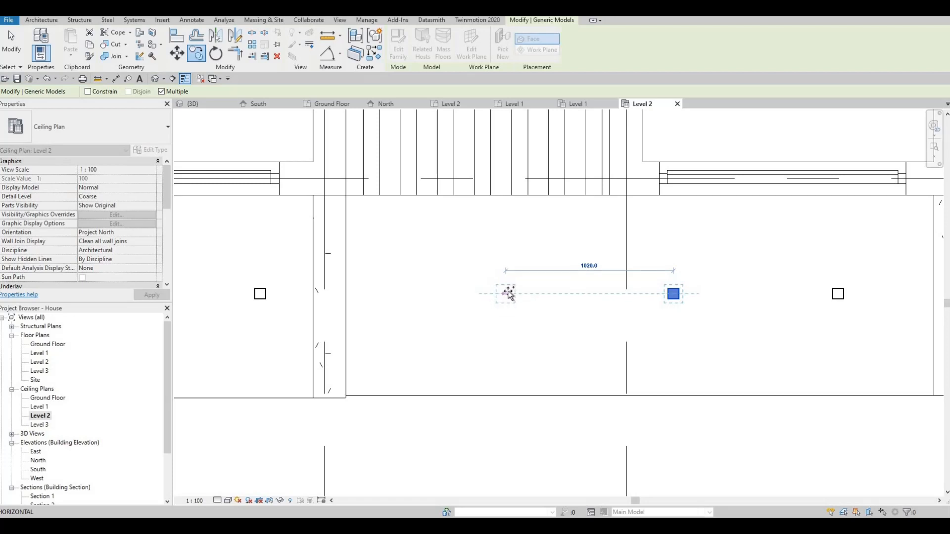
click(398, 293)
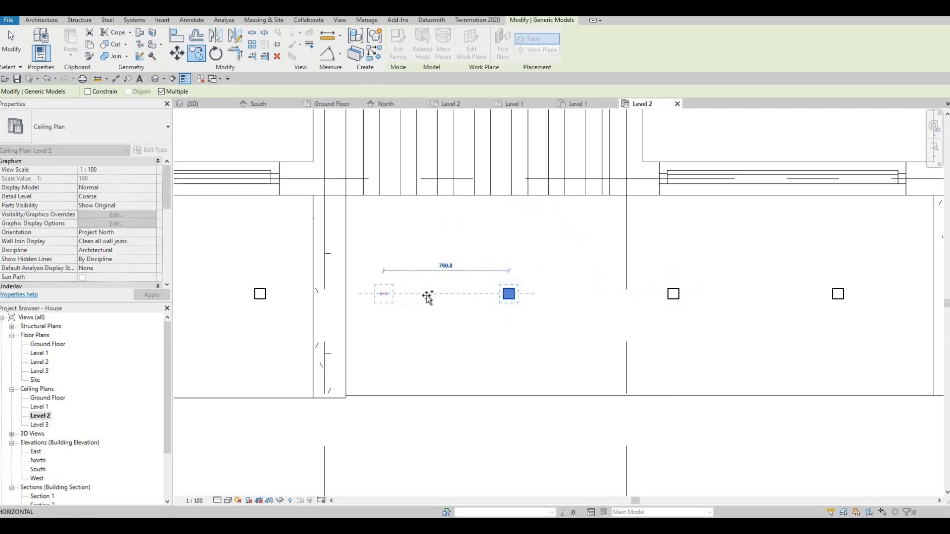
Step: Place a third pot light copy about 1000 mm further left, at the edge of the dividing wall, and finish copying
middle_drag(373, 297, 419, 298)
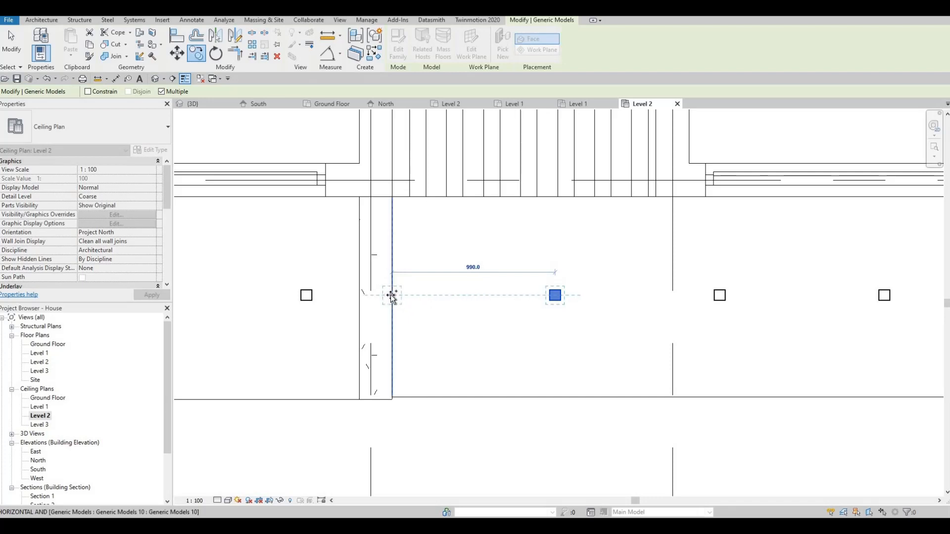
scroll(387, 295, up, 2)
click(389, 296)
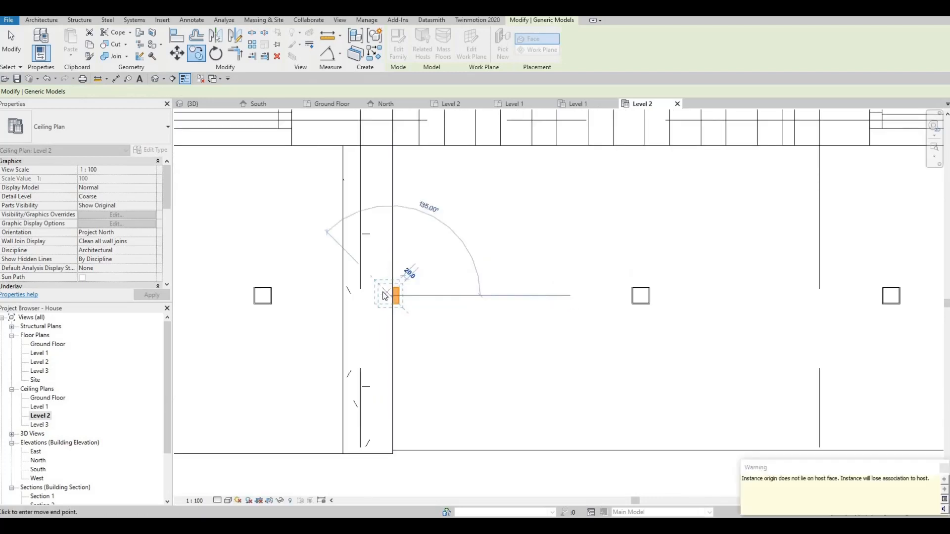
key(Escape)
key(Escape)
key(Escape)
scroll(305, 275, down, 2)
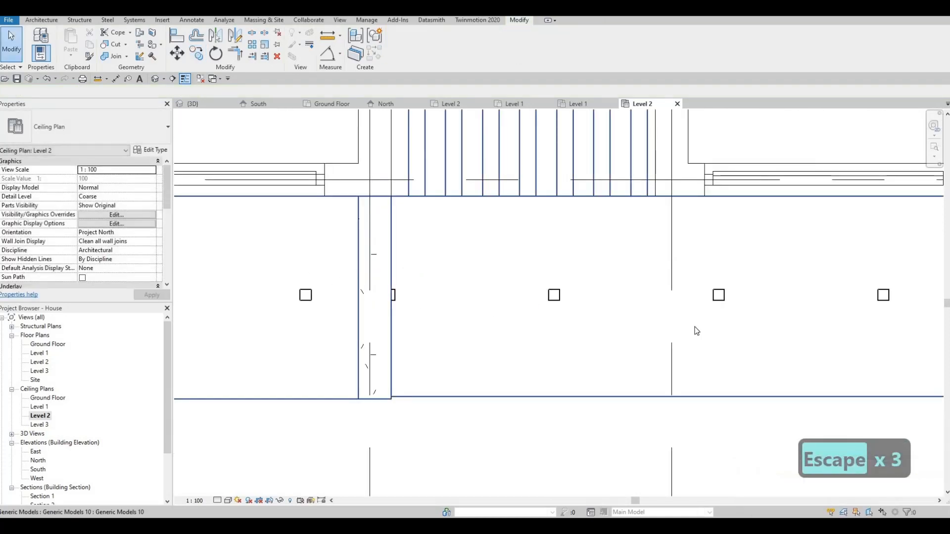
scroll(560, 310, up, 1)
key(Escape)
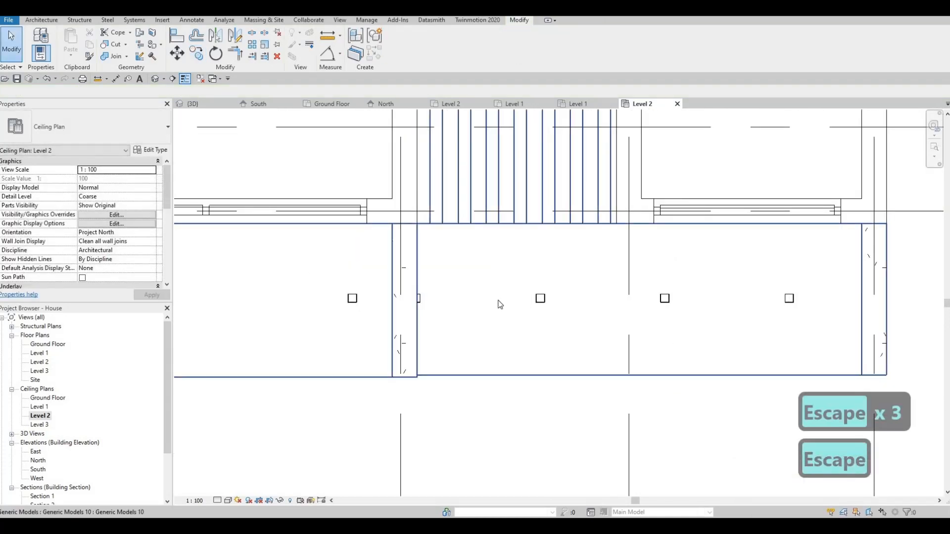
Step: Nudge the four pot lights on the right part of the overhang together to the right so the row sits centred between the walls
click(550, 301)
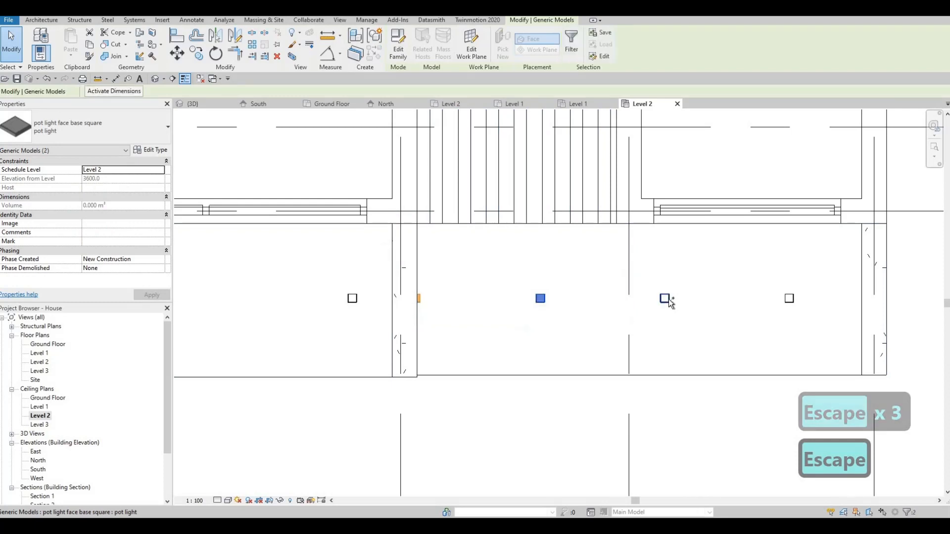
ctrl+click(787, 300)
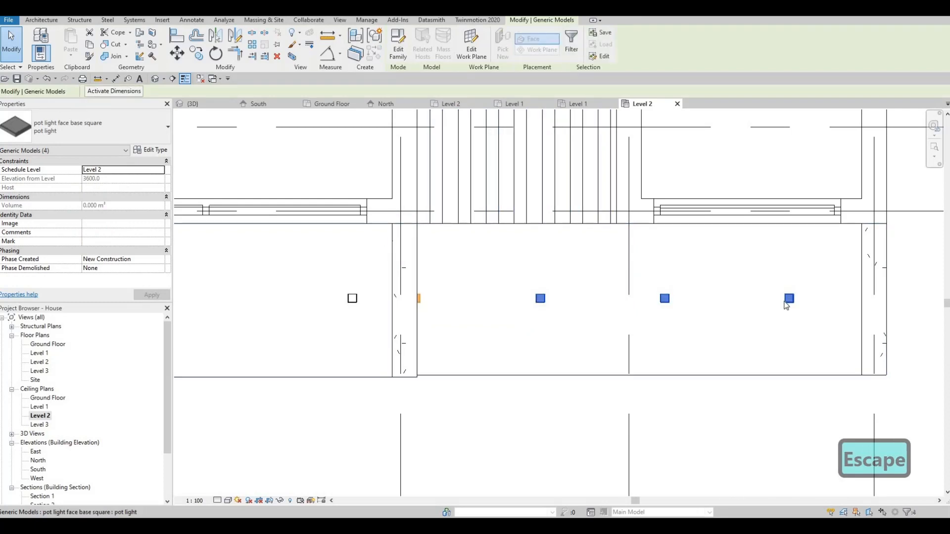
key(Right)
key(Right)
key(Right)
key(Right)
key(Right)
key(Right)
key(Right)
key(Right)
key(Right)
key(Right)
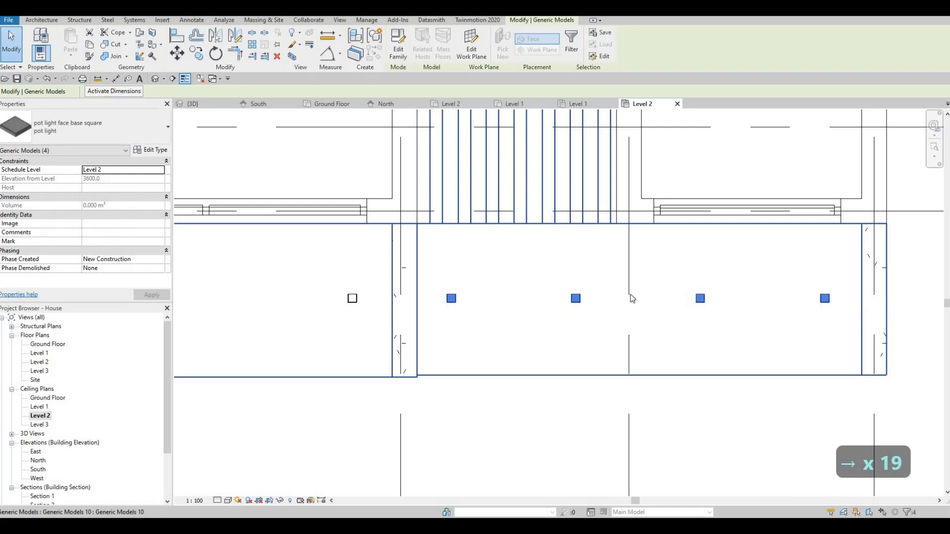
scroll(574, 299, down, 2)
key(Escape)
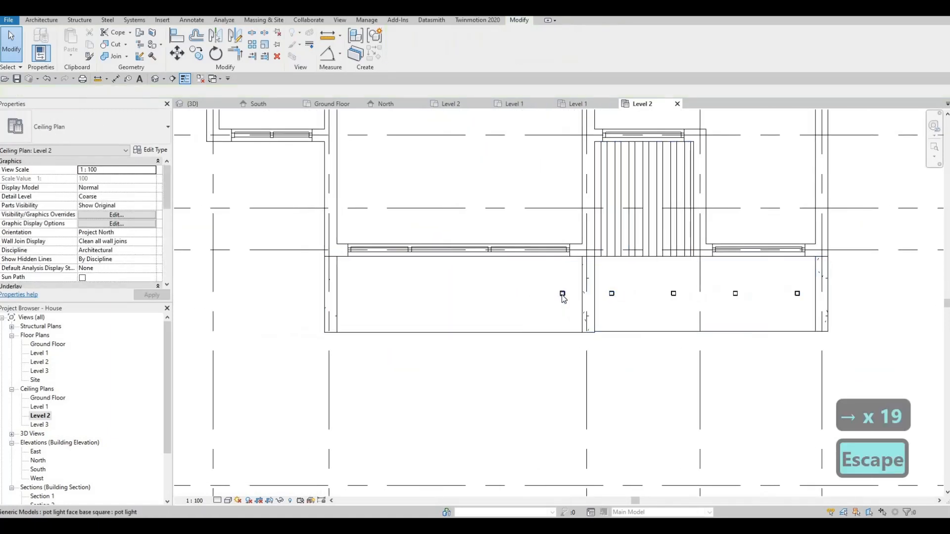
Step: Copy the pot light on the left part of the overhang three times to the left in multiple mode, spaced about 1000 mm apart
click(563, 294)
key(c)
key(o)
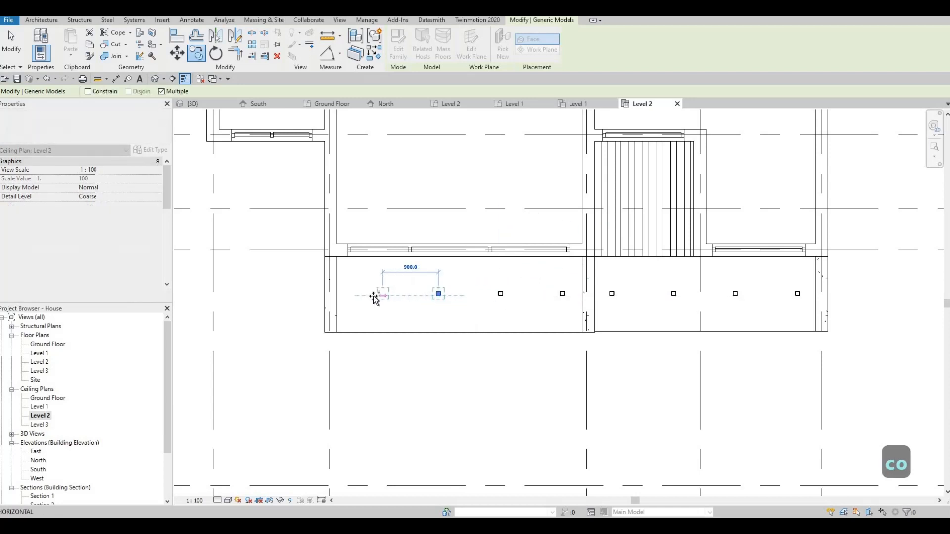
key(Escape)
key(Escape)
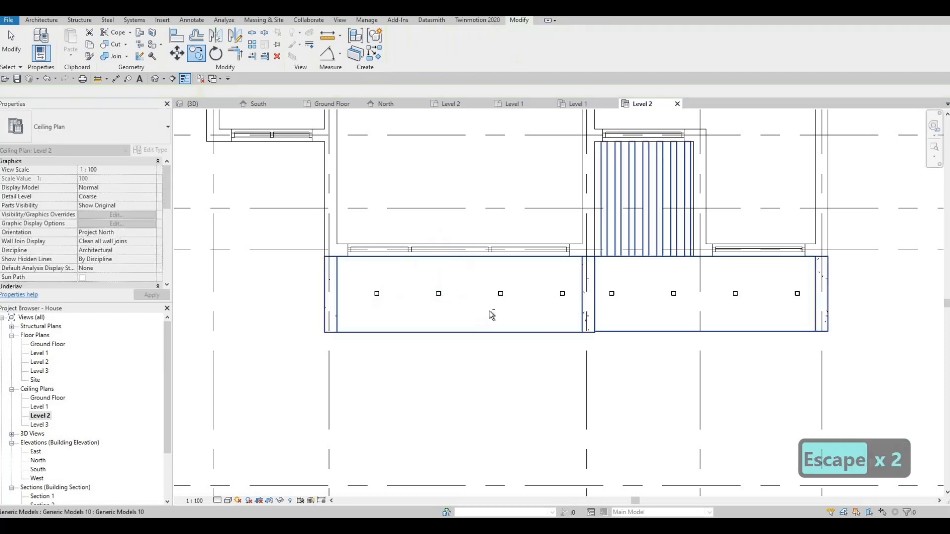
key(Escape)
Step: Nudge the four pot lights on the left part of the overhang together to the left, centring the row between the walls
drag(268, 276, 562, 297)
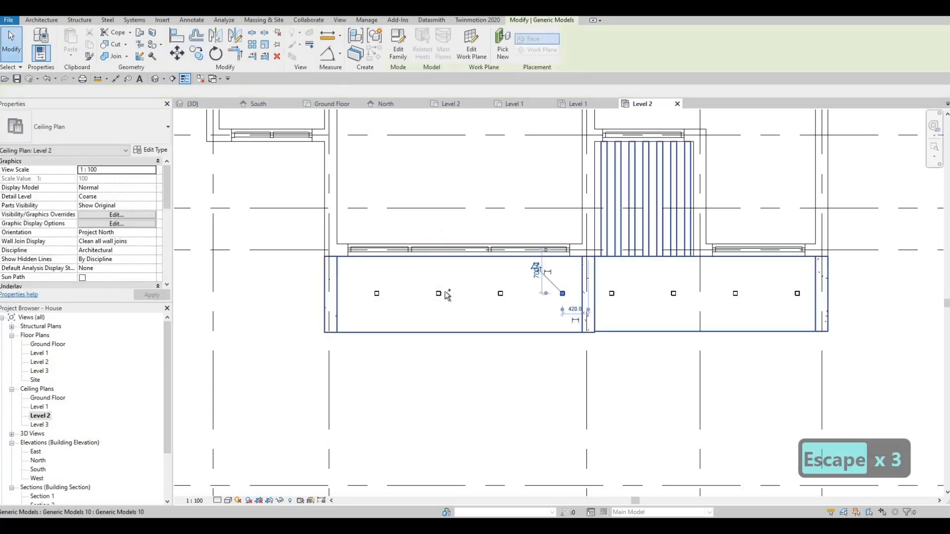
shift+click(377, 294)
ctrl+click(376, 294)
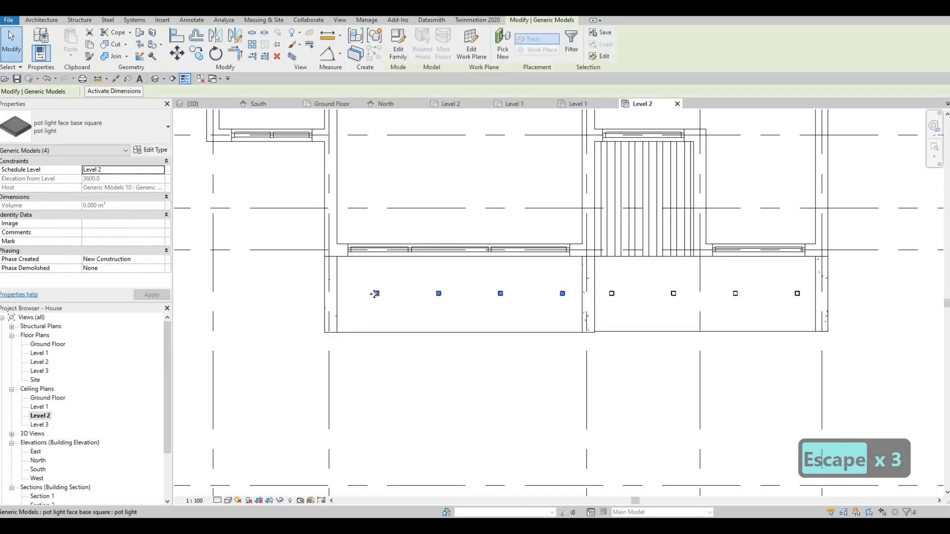
key(Left)
key(Left)
key(Left)
key(Left)
key(Left)
key(Left)
key(Left)
key(Left)
key(Left)
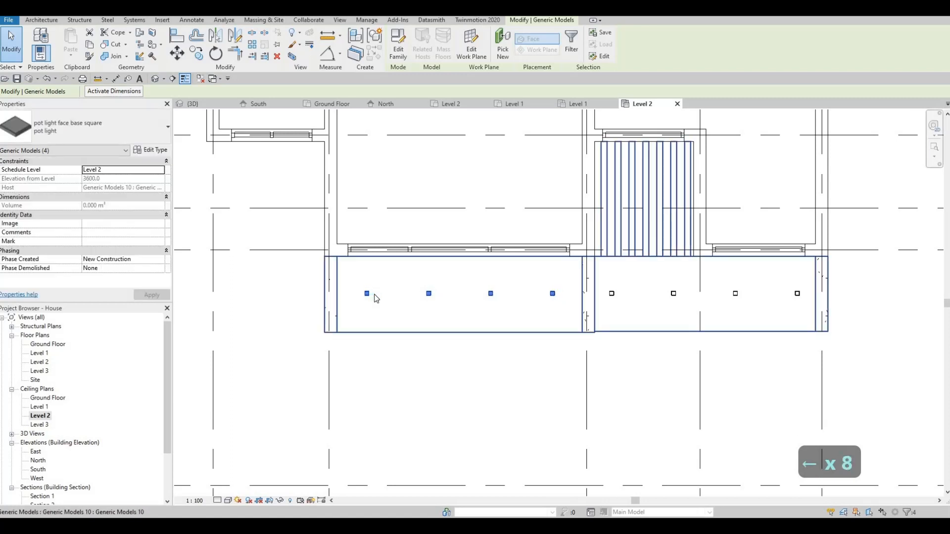
key(Escape)
key(Escape)
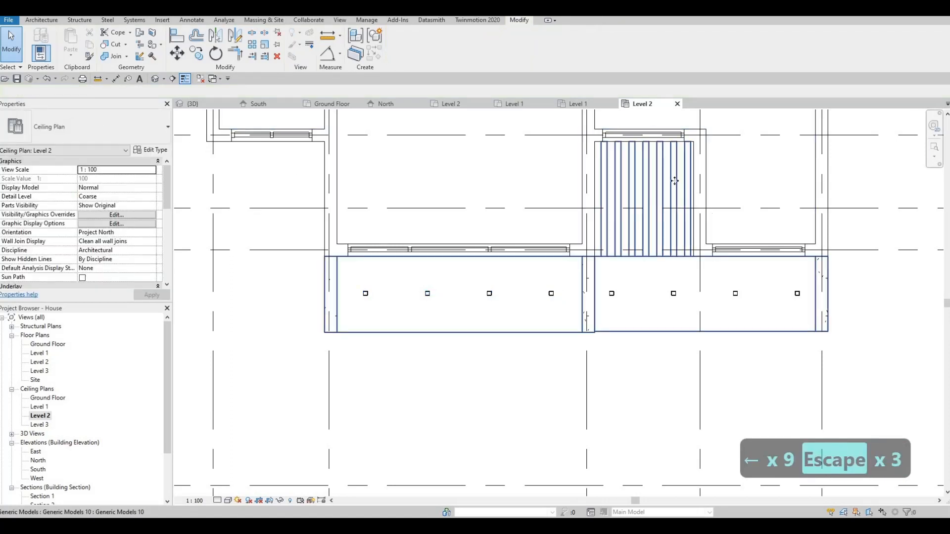
Step: Edit the in-place overhang model, nudge the slat extrusion left to centre it in the roof opening, and finish the model
click(674, 181)
scroll(678, 182, up, 2)
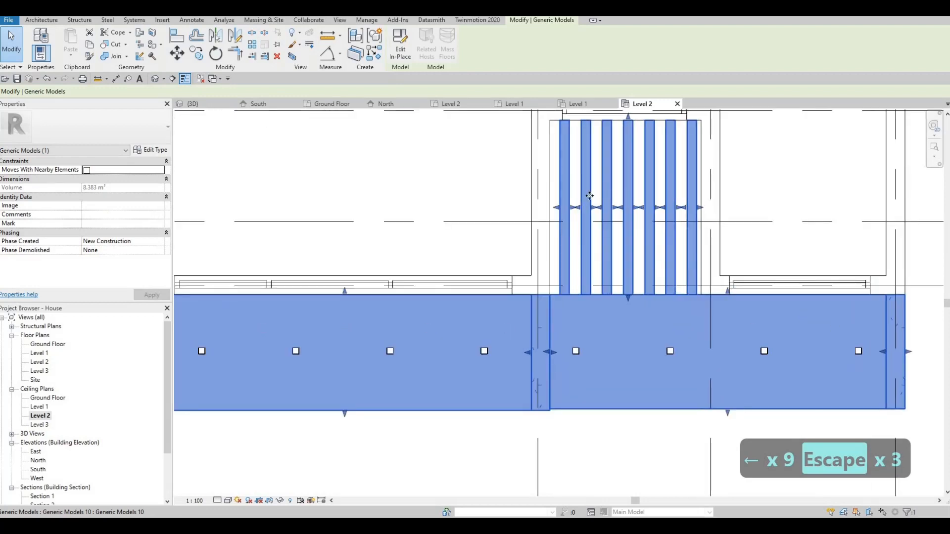
click(400, 49)
click(586, 174)
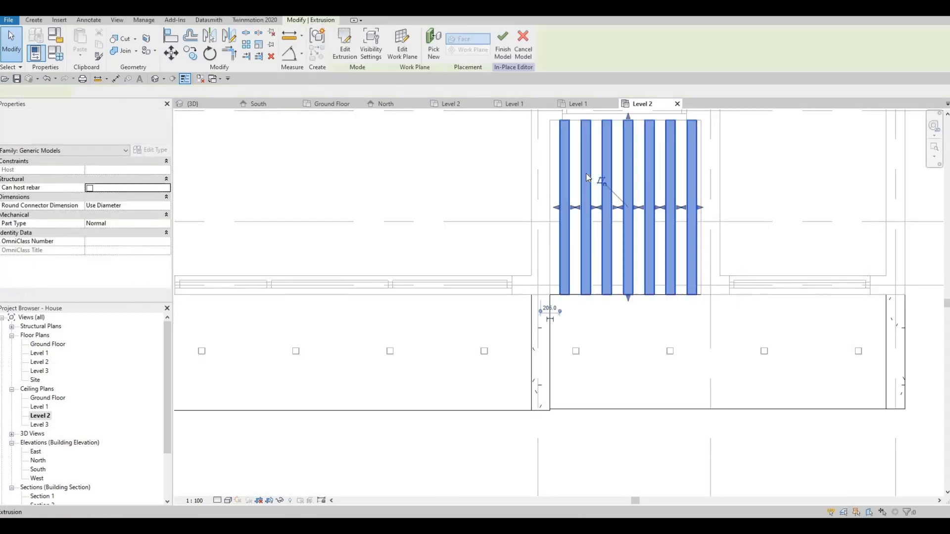
key(Left)
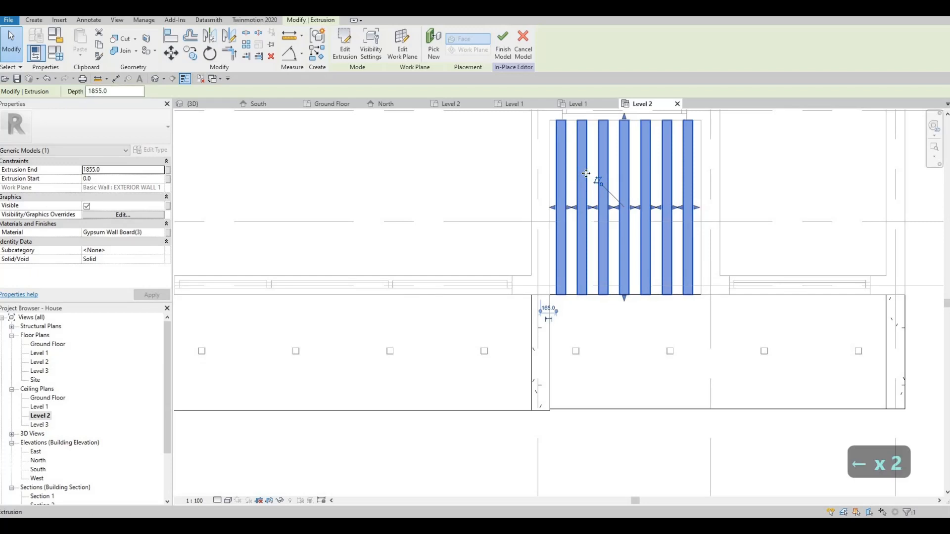
key(Right)
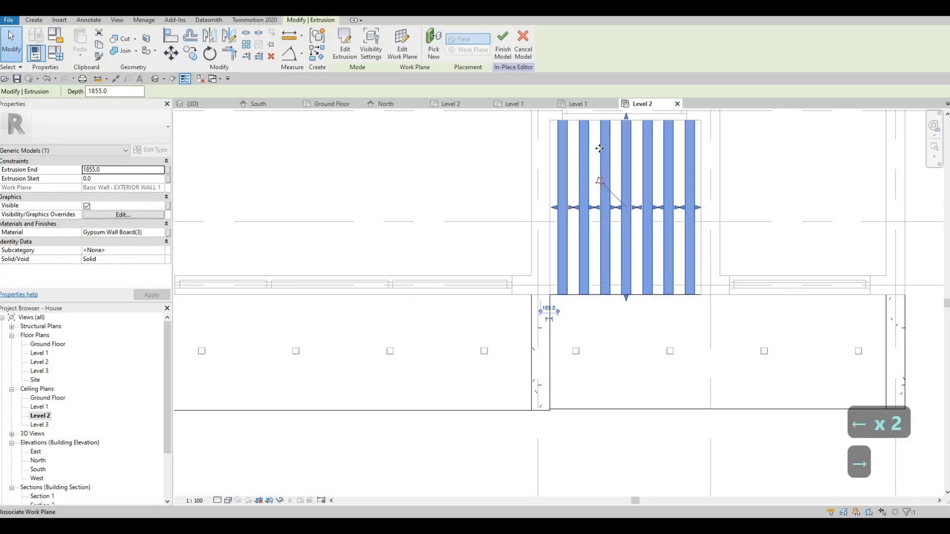
scroll(600, 148, up, 2)
key(Left)
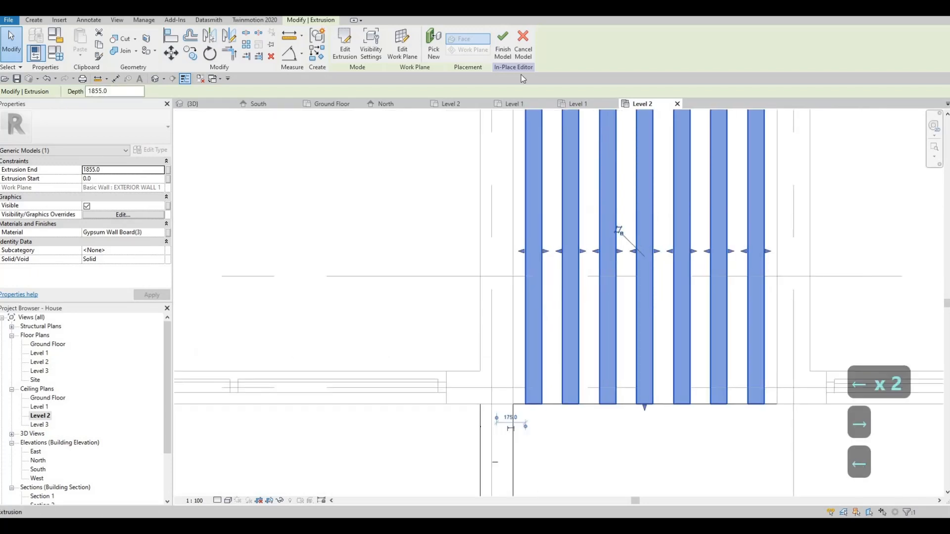
click(503, 45)
key(Escape)
key(Escape)
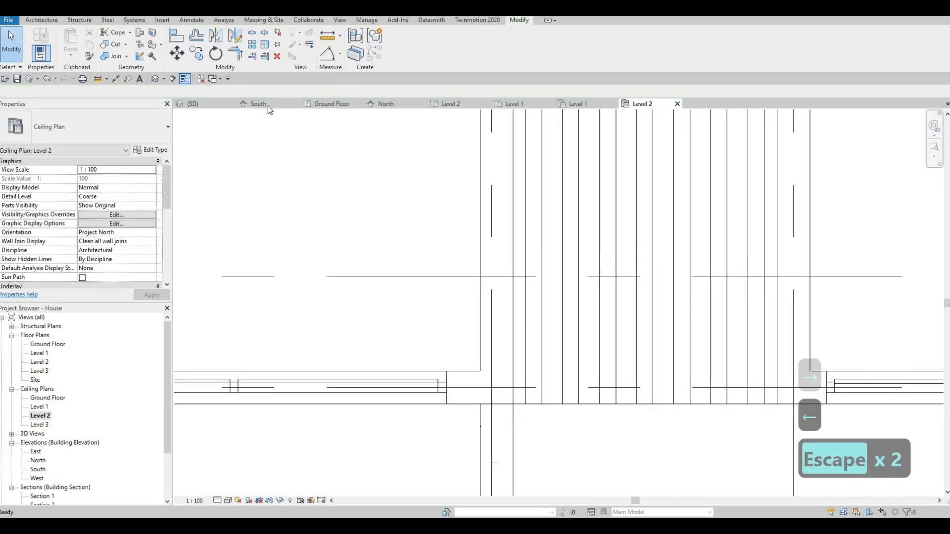
Step: Open the 3D view and examine the roof-opening slats up close from the front
click(155, 78)
key(Escape)
scroll(523, 228, down, 2)
shift+middle_drag(520, 200, 628, 157)
scroll(596, 186, up, 8)
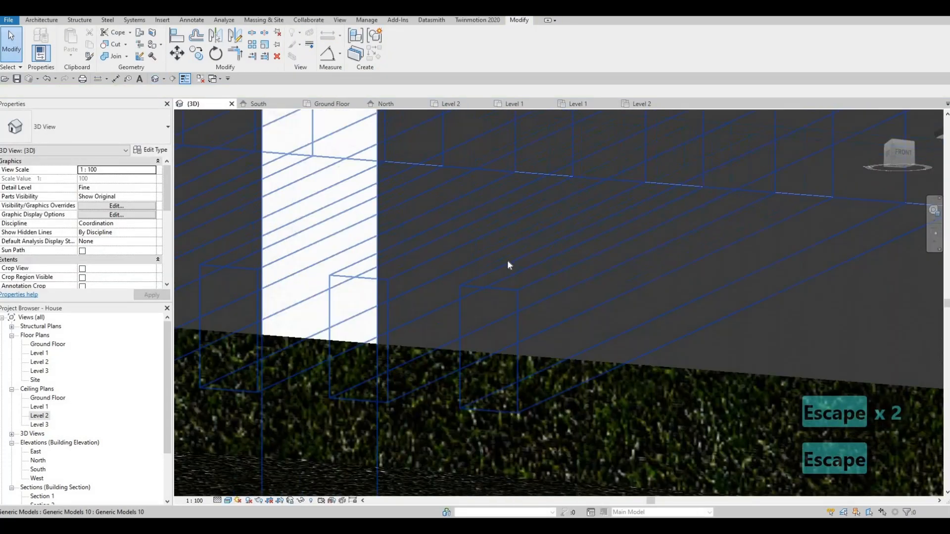
key(Escape)
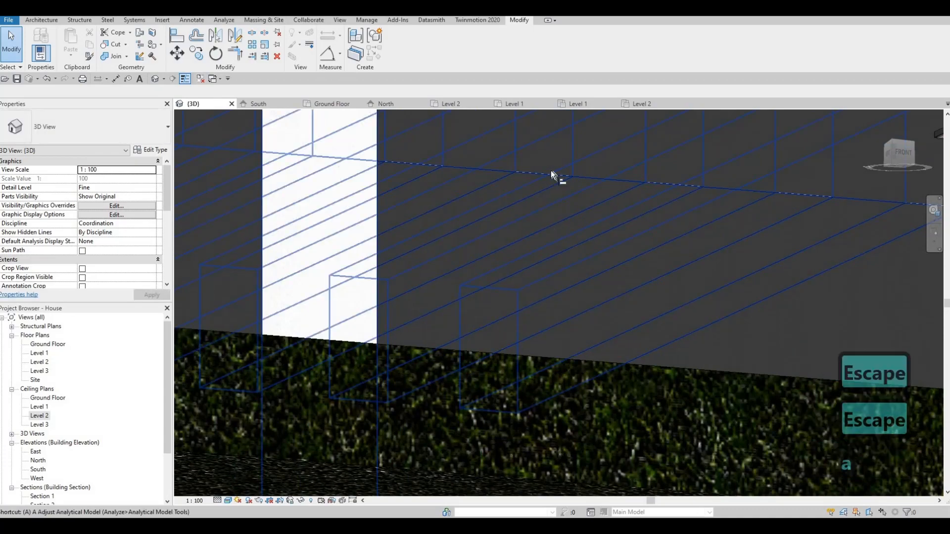
key(a)
key(l)
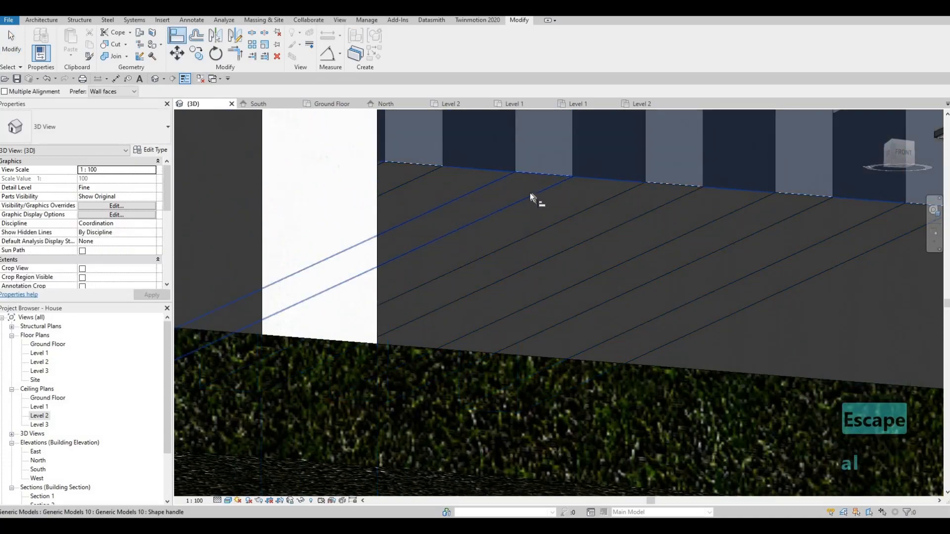
shift+middle_drag(530, 192, 551, 279)
key(Escape)
key(Escape)
key(Escape)
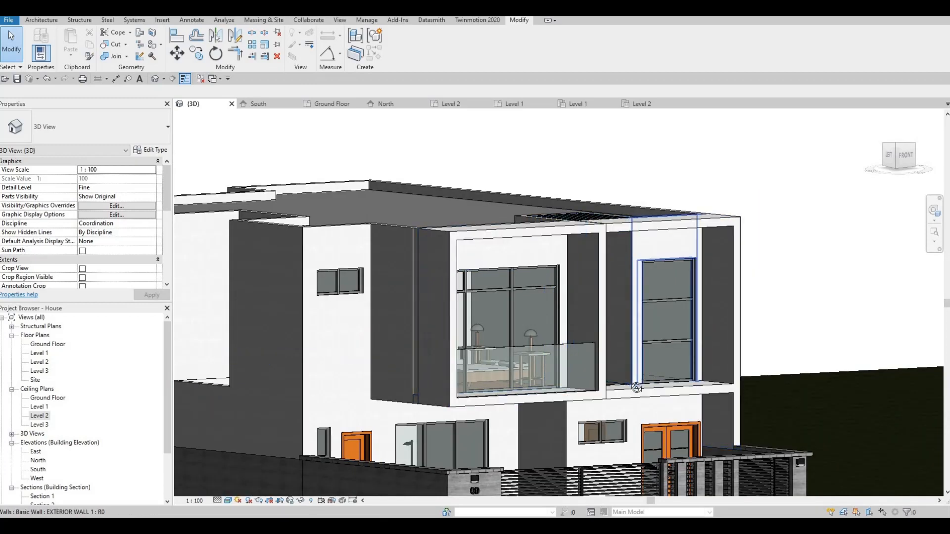
Step: Paint the front exterior wall containing the small upper window with the Textile - Bamboo Weave material, and check the painted face up close
shift+middle_drag(641, 362, 486, 230)
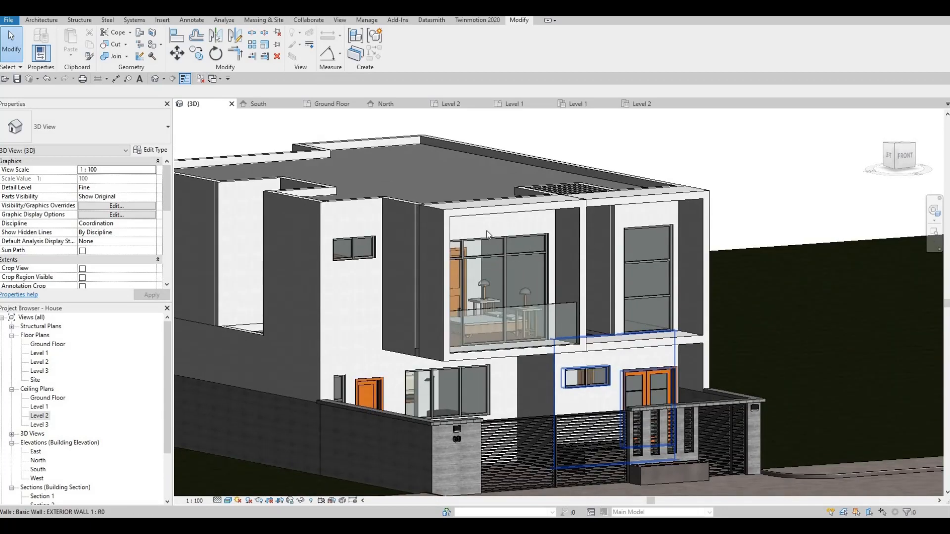
click(48, 21)
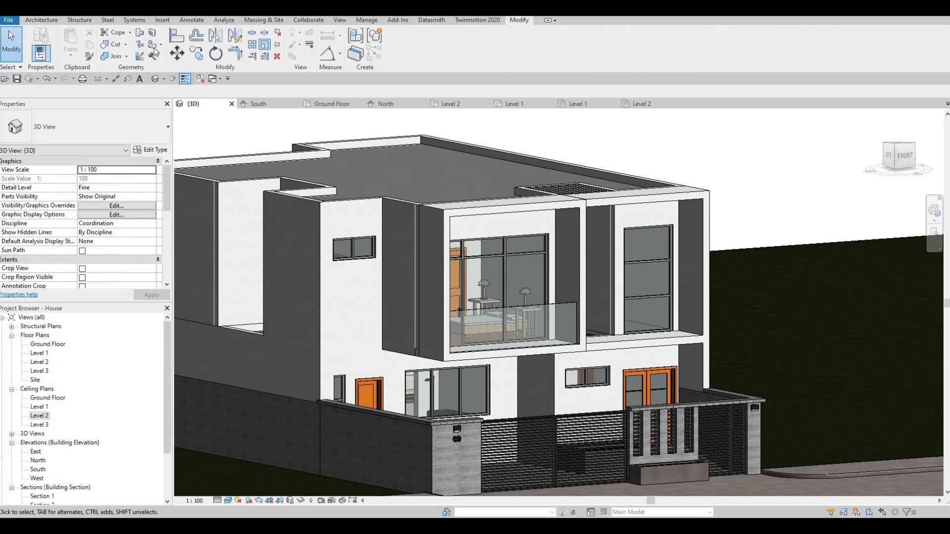
click(151, 46)
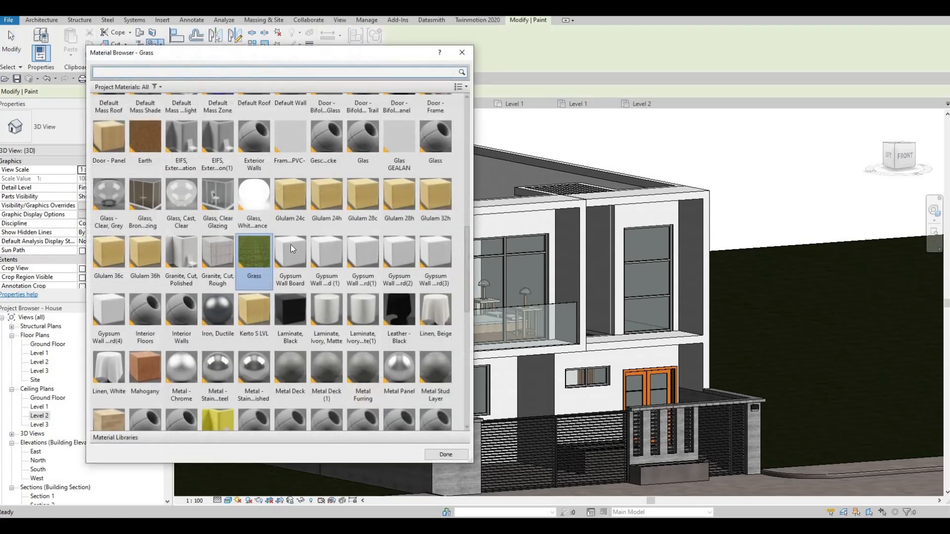
scroll(290, 245, up, 1)
scroll(256, 262, down, 5)
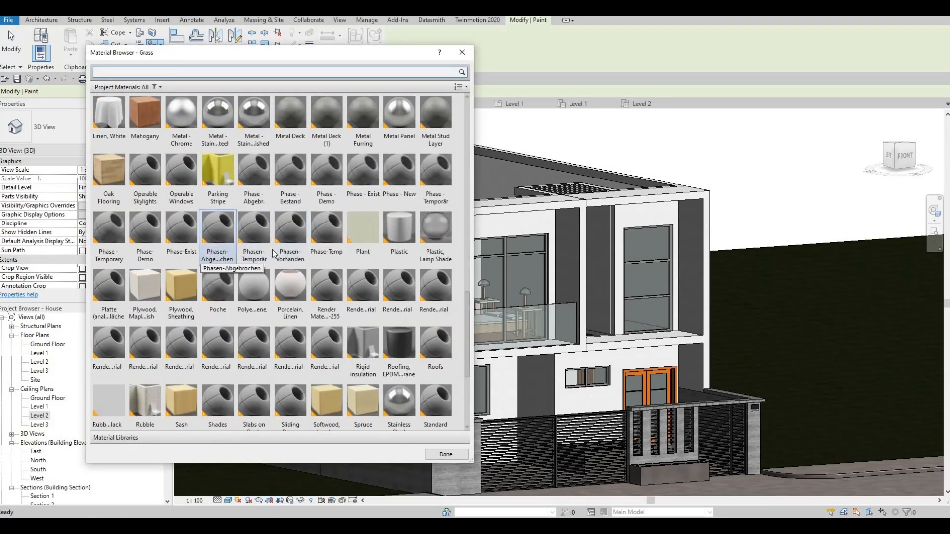
scroll(376, 274, up, 10)
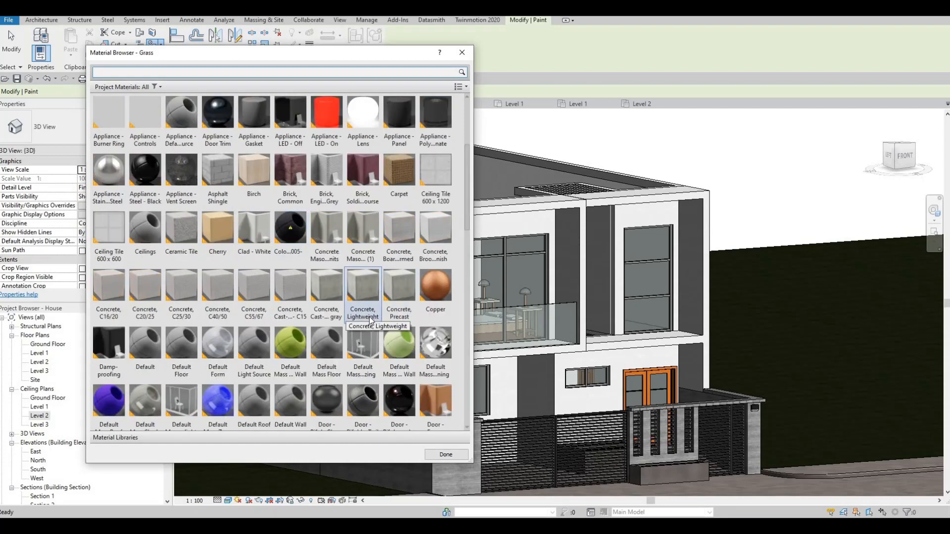
scroll(379, 297, down, 15)
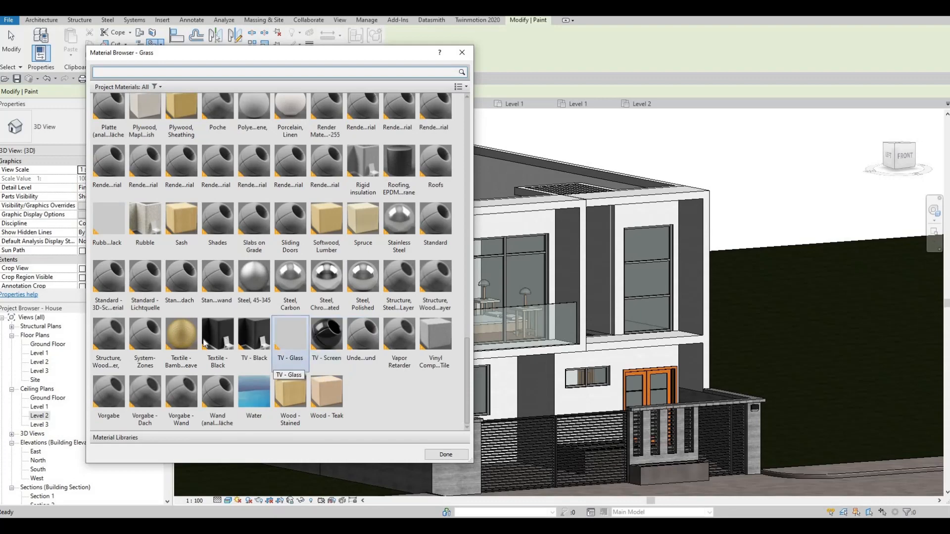
middle_drag(590, 357, 778, 319)
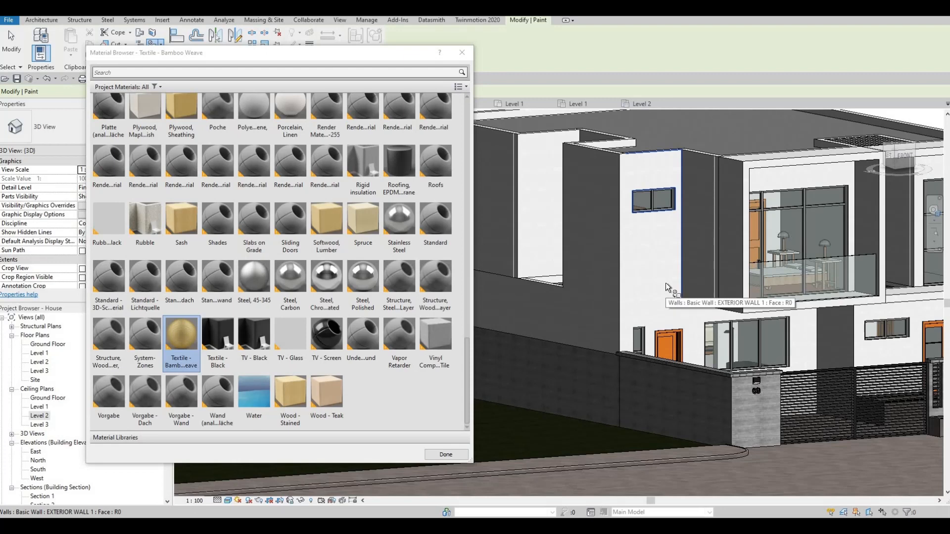
middle_drag(675, 329, 591, 227)
scroll(591, 227, up, 6)
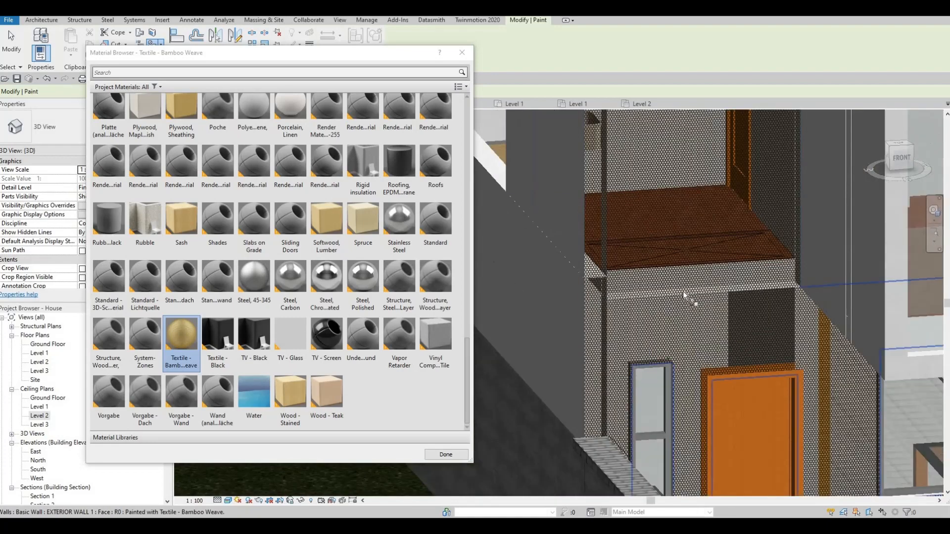
mouse_move(624, 319)
shift+middle_down()
mouse_move(660, 323)
mouse_move(638, 315)
shift+middle_up()
scroll(638, 315, down, 3)
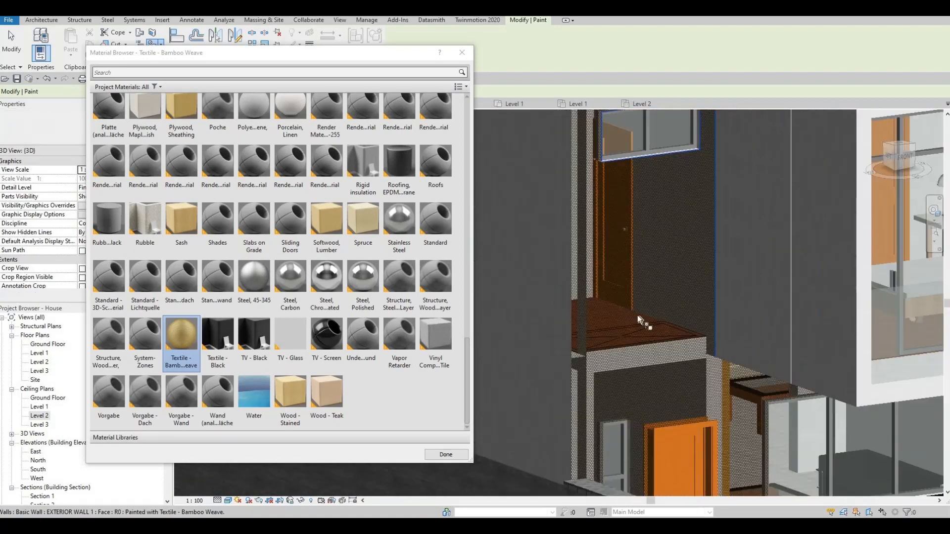
mouse_move(595, 277)
middle_down()
mouse_move(580, 275)
mouse_move(569, 213)
mouse_move(446, 193)
middle_up()
key(Escape)
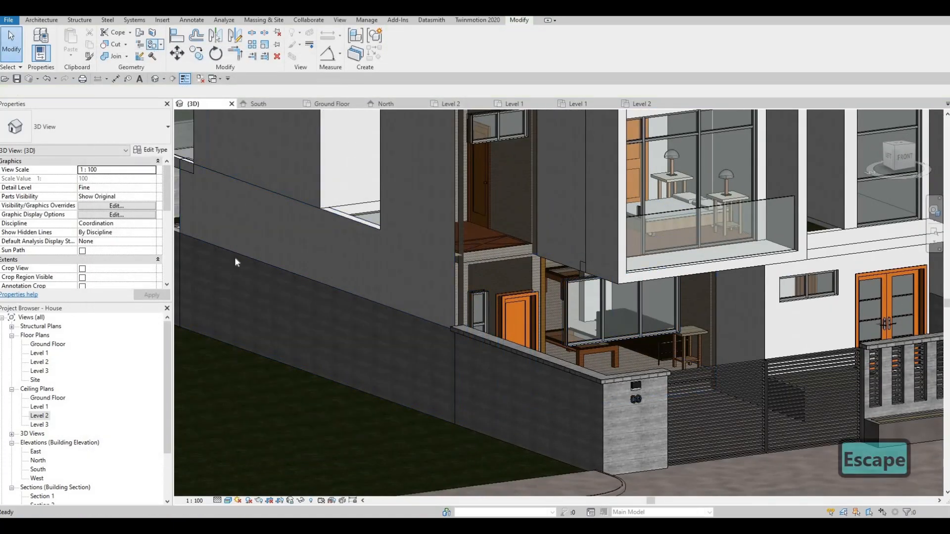
Step: Paint the grey ground-floor side wall face between the large window and the white entrance wall with the Spruce material
key(p)
key(t)
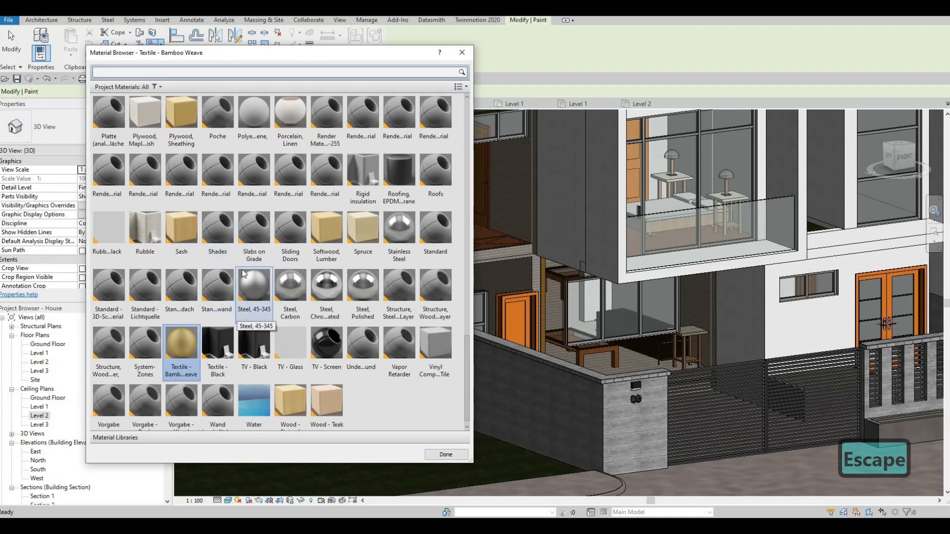
scroll(242, 273, up, 5)
click(350, 333)
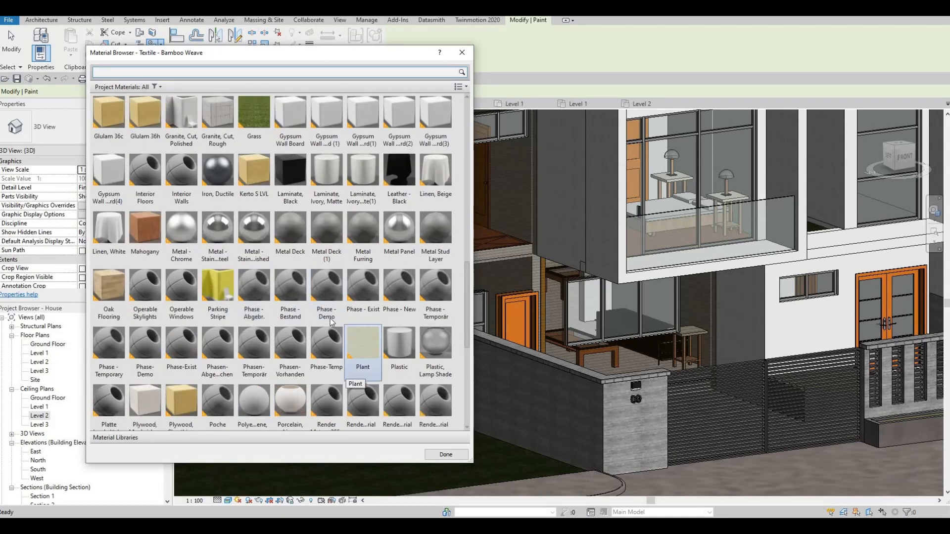
scroll(331, 307, down, 5)
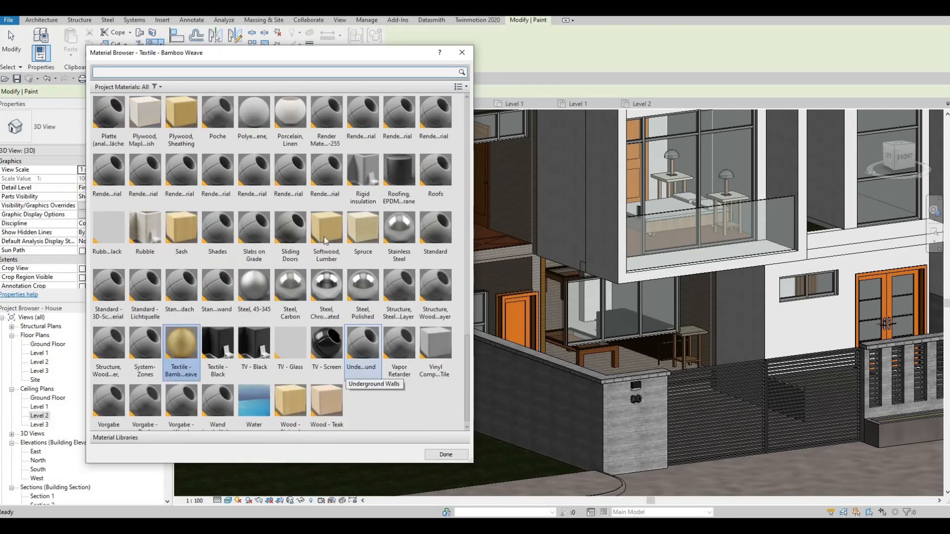
click(353, 238)
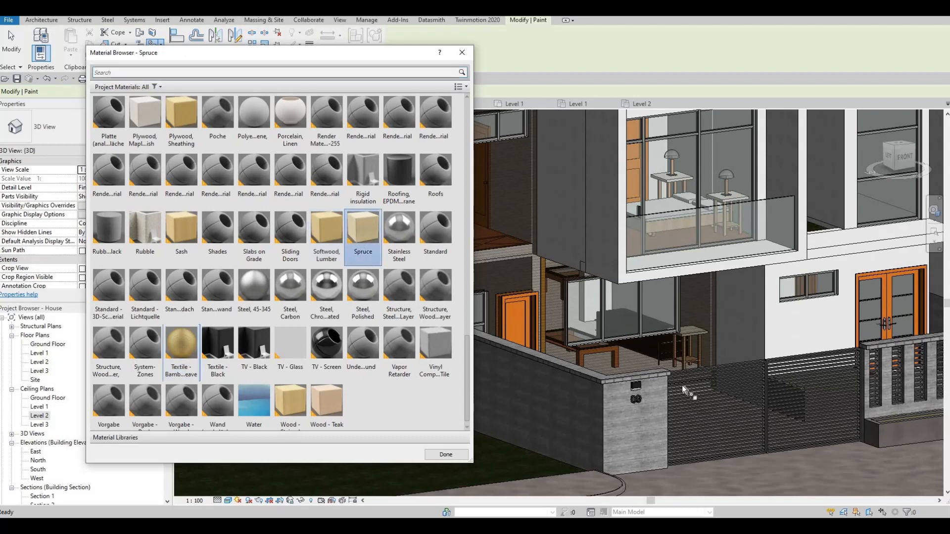
click(760, 333)
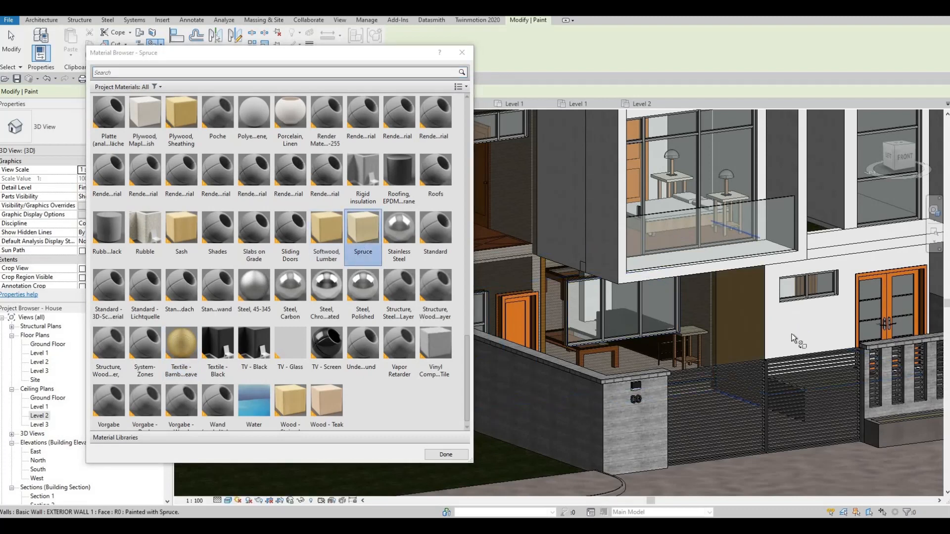
Step: Paint the white ground-floor entrance wall around the small window and double door with the Spruce material
click(812, 349)
shift+middle_drag(717, 340, 727, 318)
mouse_move(755, 288)
shift+middle_down()
mouse_move(753, 249)
mouse_move(772, 243)
mouse_move(775, 223)
shift+middle_up()
shift+middle_drag(624, 291, 608, 319)
Step: Choose Copper as the paint material for the upper-floor wall
scroll(353, 298, up, 10)
scroll(353, 298, up, 5)
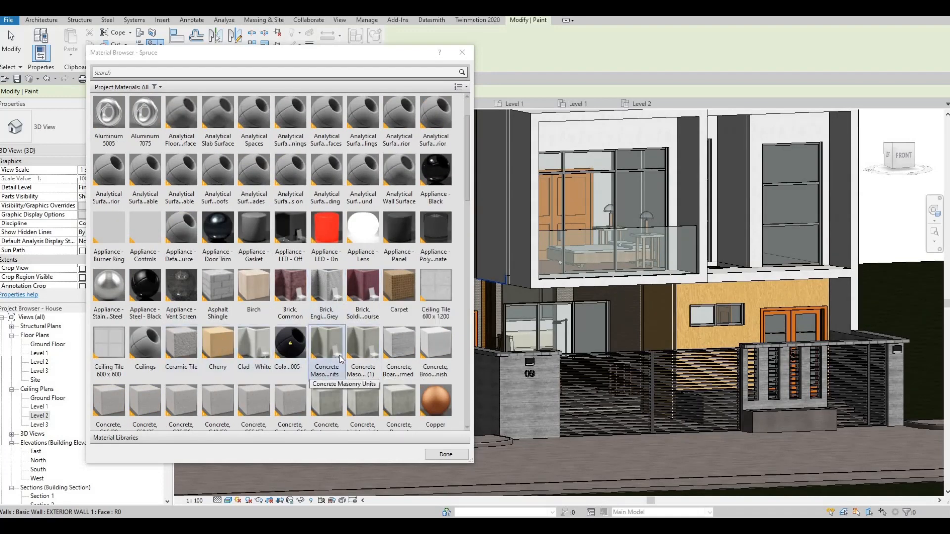
scroll(385, 280, down, 5)
click(438, 116)
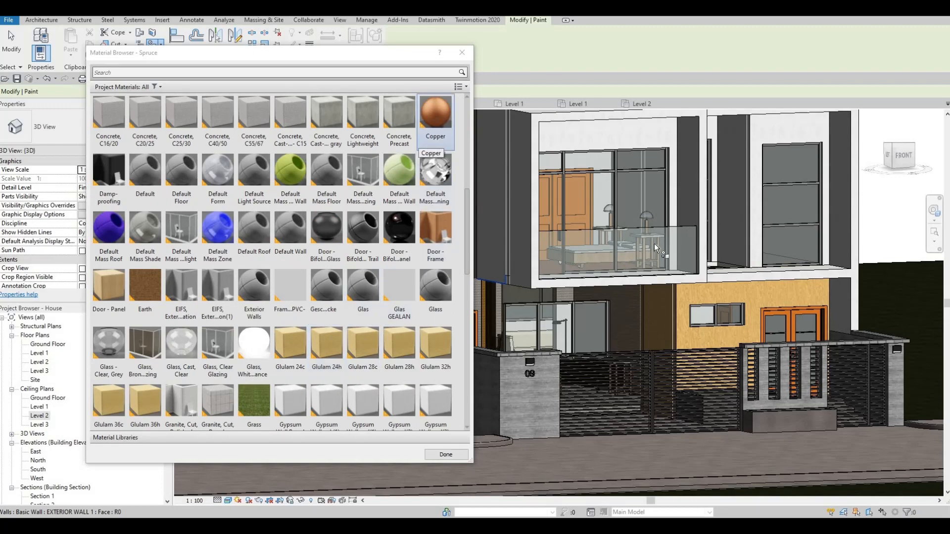
Step: Examine the front facade from several angles to compare the unpainted upper-floor wall faces with the painted ground-floor walls
middle_drag(632, 140, 635, 182)
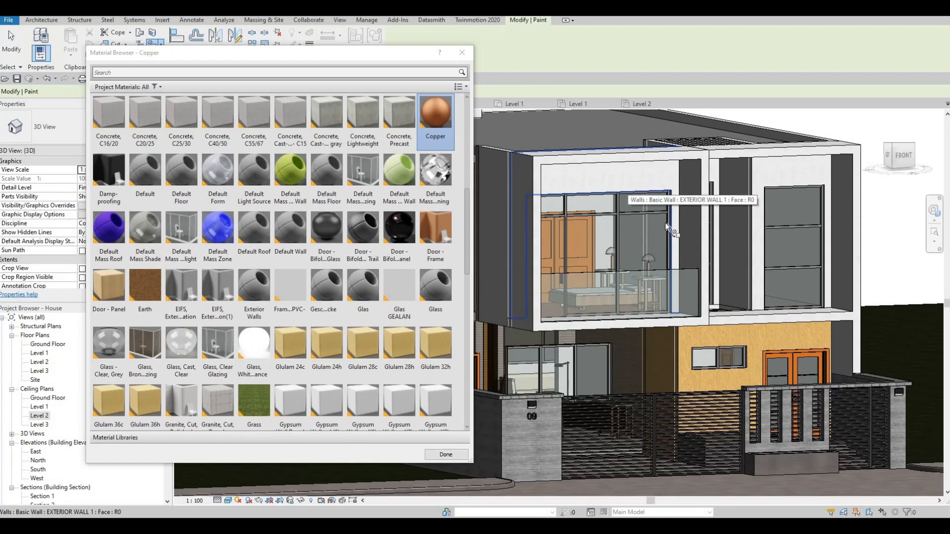
shift+middle_drag(624, 243, 753, 255)
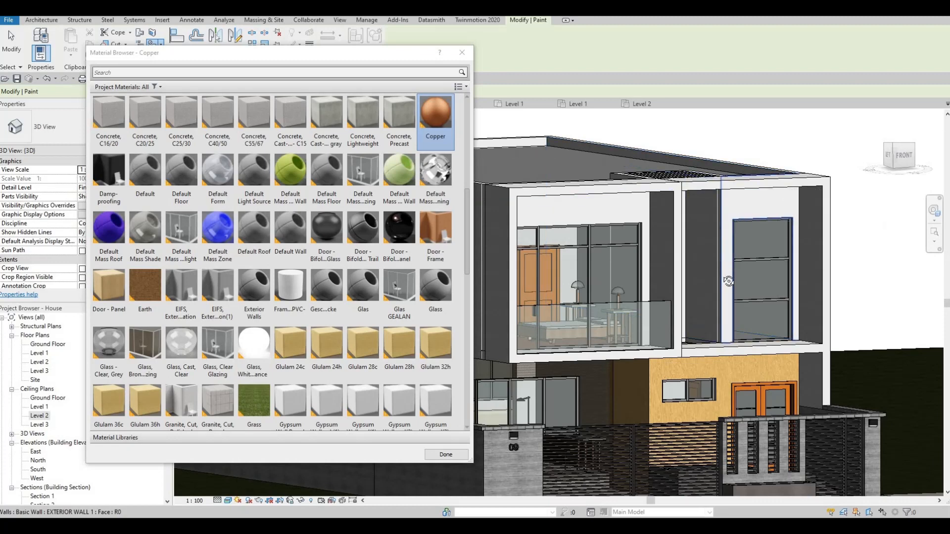
shift+middle_drag(747, 257, 719, 195)
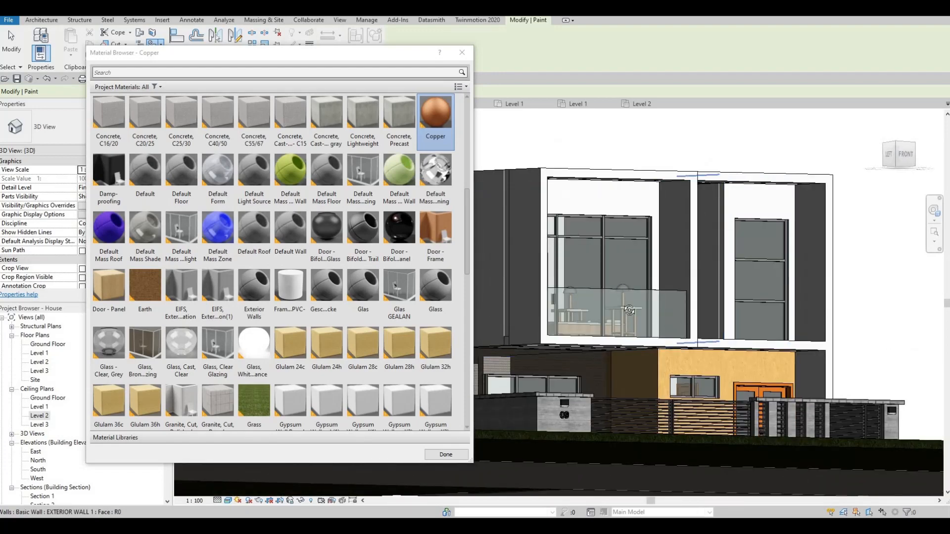
shift+middle_drag(629, 310, 746, 213)
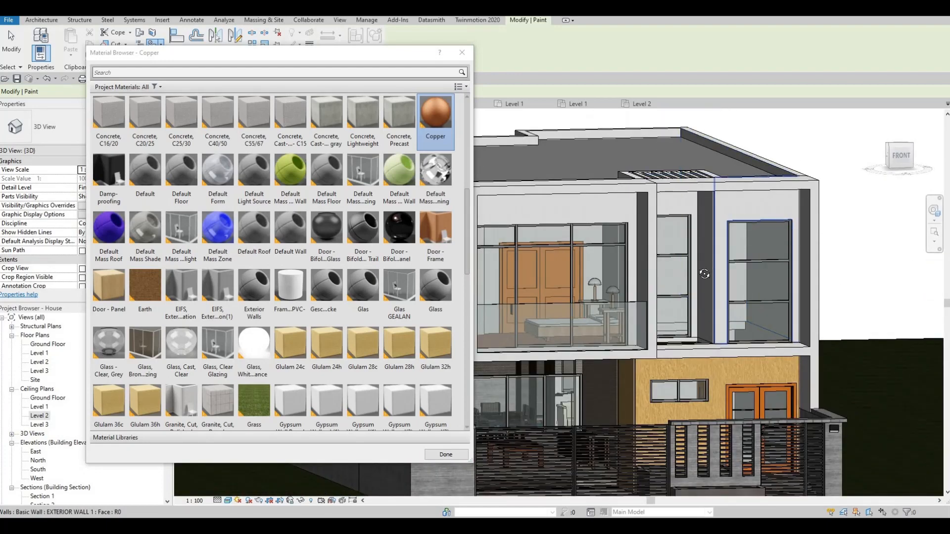
shift+middle_drag(704, 274, 733, 331)
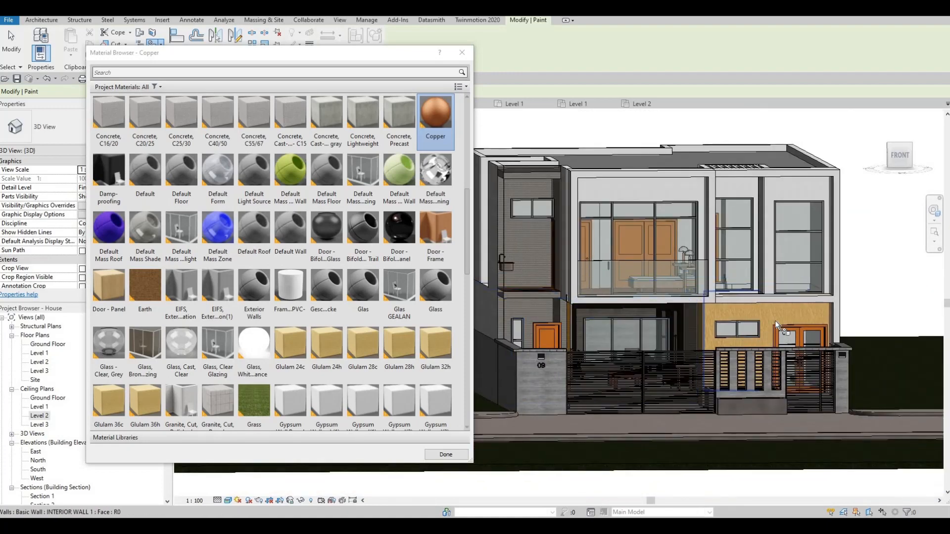
shift+middle_drag(496, 275, 483, 277)
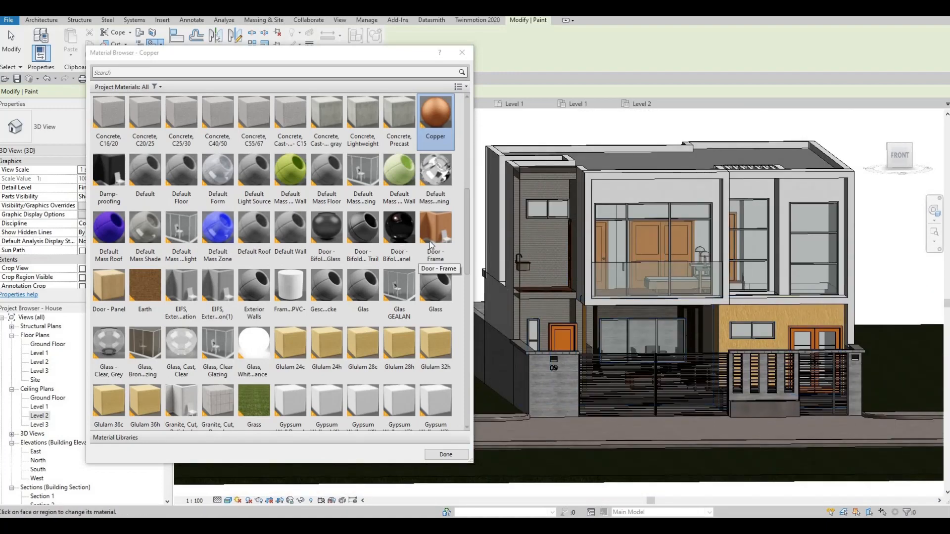
key(F1)
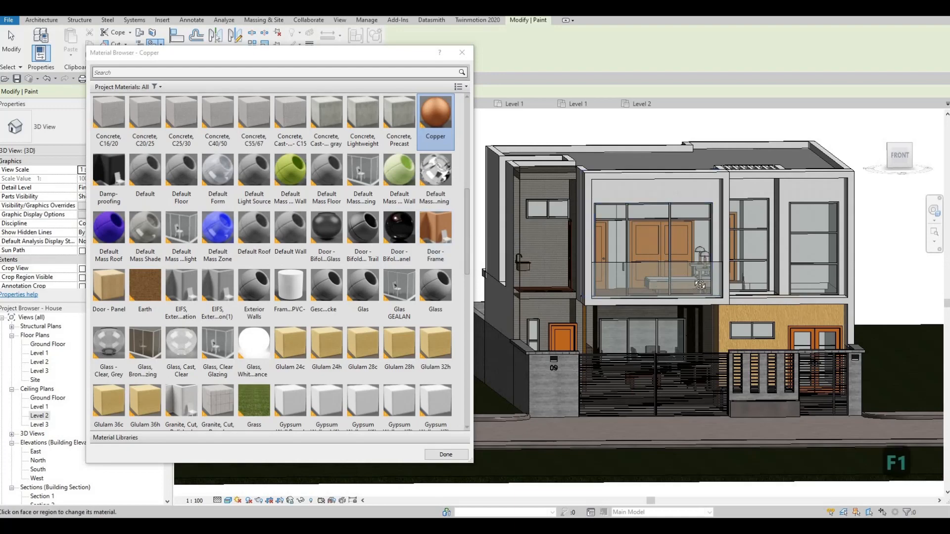
shift+middle_drag(700, 285, 771, 248)
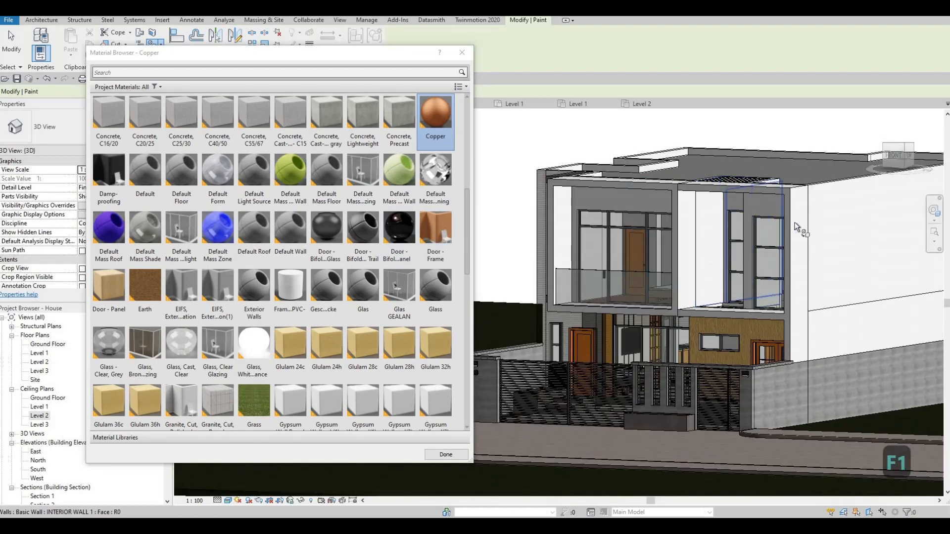
shift+drag(663, 265, 742, 262)
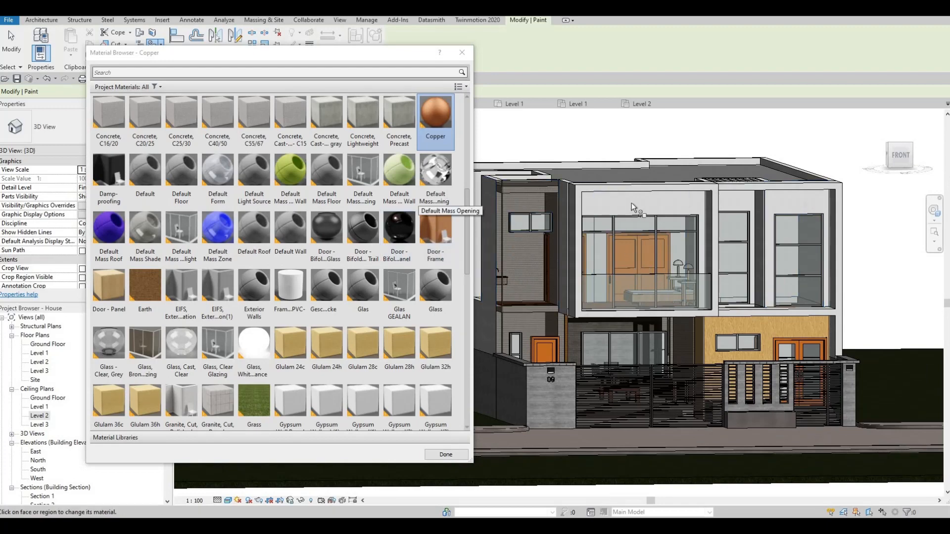
Step: Paint the upper-floor front wall around the large balcony window and the reveals of its opening with the Copper material
shift+middle_drag(663, 243, 732, 220)
scroll(720, 219, up, 4)
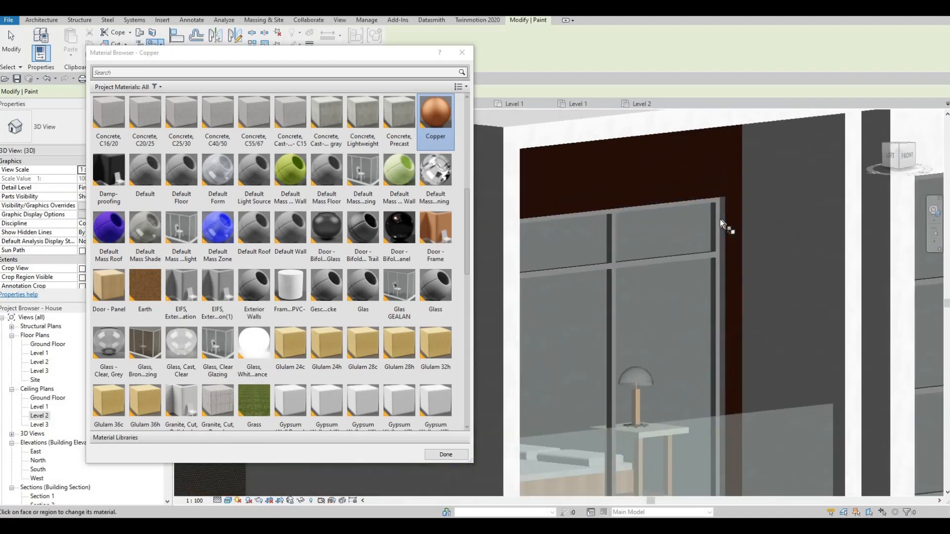
scroll(767, 244, up, 2)
mouse_move(767, 244)
shift+middle_down()
mouse_move(501, 271)
mouse_move(618, 274)
mouse_move(652, 269)
mouse_move(664, 250)
shift+middle_up()
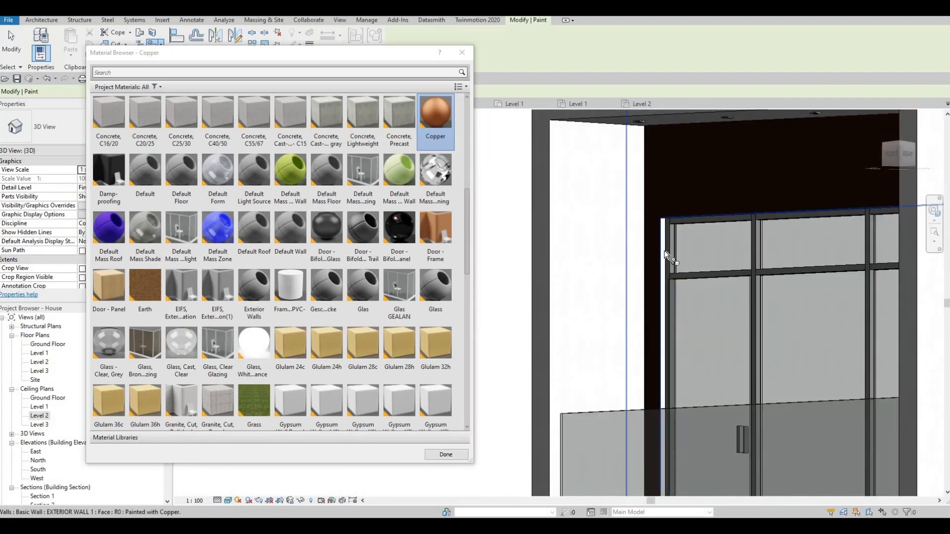
click(693, 226)
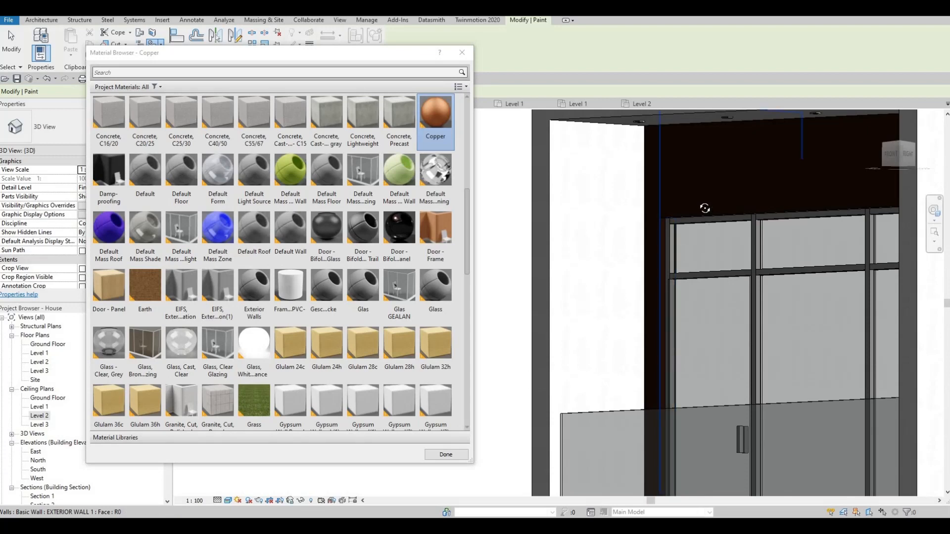
mouse_move(693, 198)
shift+middle_down()
mouse_move(701, 219)
mouse_move(693, 234)
shift+middle_up()
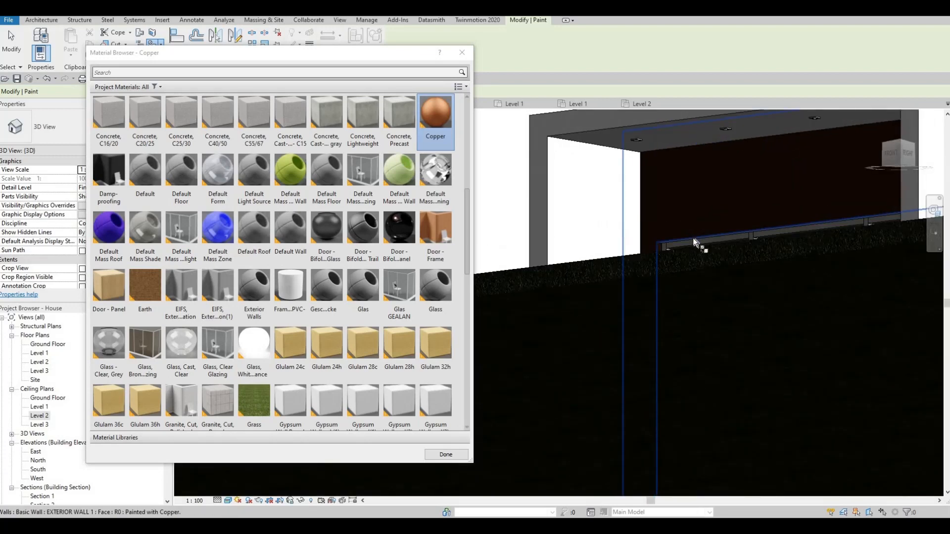
key(Tab)
Step: Paint the upper-floor front wall around the tall window above the entrance with the Rubber_Gealan_Black material
mouse_move(713, 317)
shift+middle_down()
mouse_move(741, 432)
mouse_move(672, 386)
mouse_move(722, 347)
mouse_move(742, 311)
mouse_move(349, 207)
mouse_move(607, 255)
mouse_move(578, 237)
mouse_move(663, 224)
shift+middle_up()
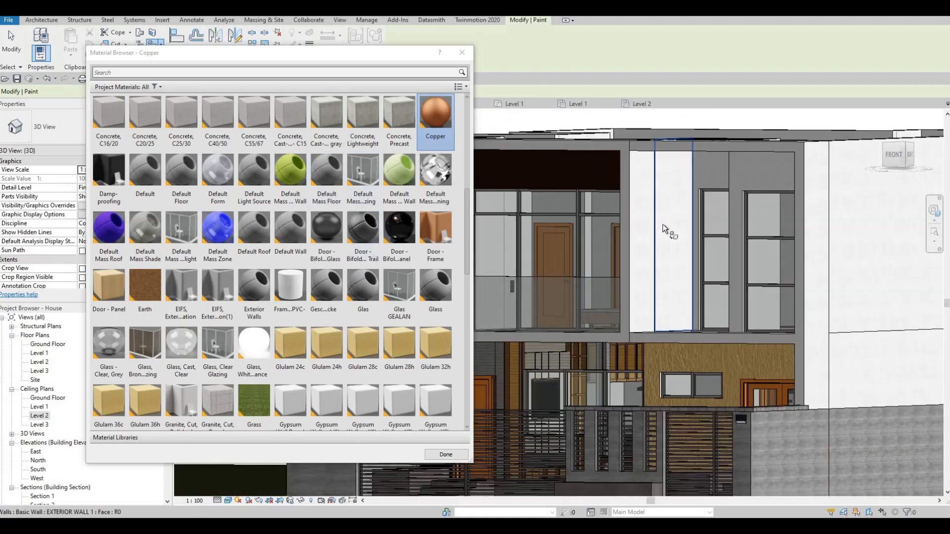
shift+middle_drag(644, 291, 702, 172)
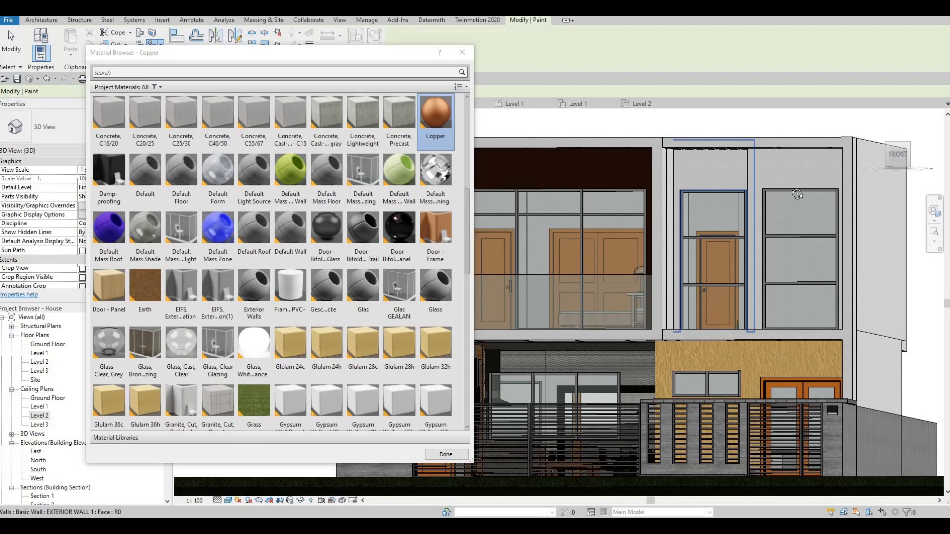
shift+middle_drag(773, 190, 766, 177)
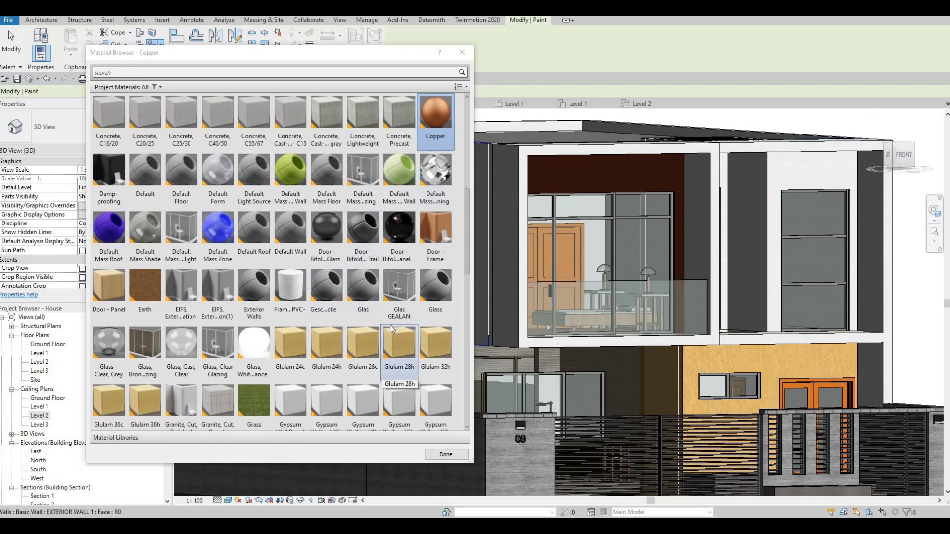
scroll(390, 325, down, 10)
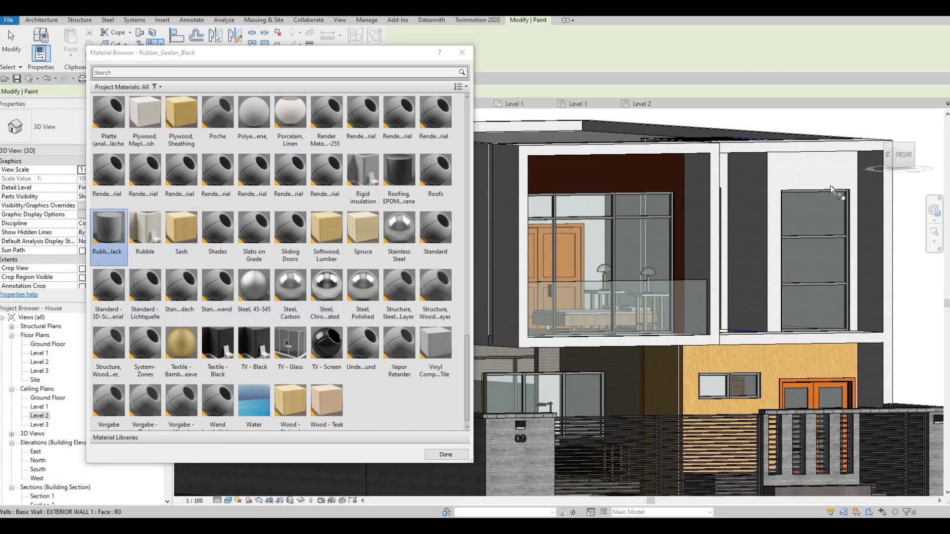
click(829, 170)
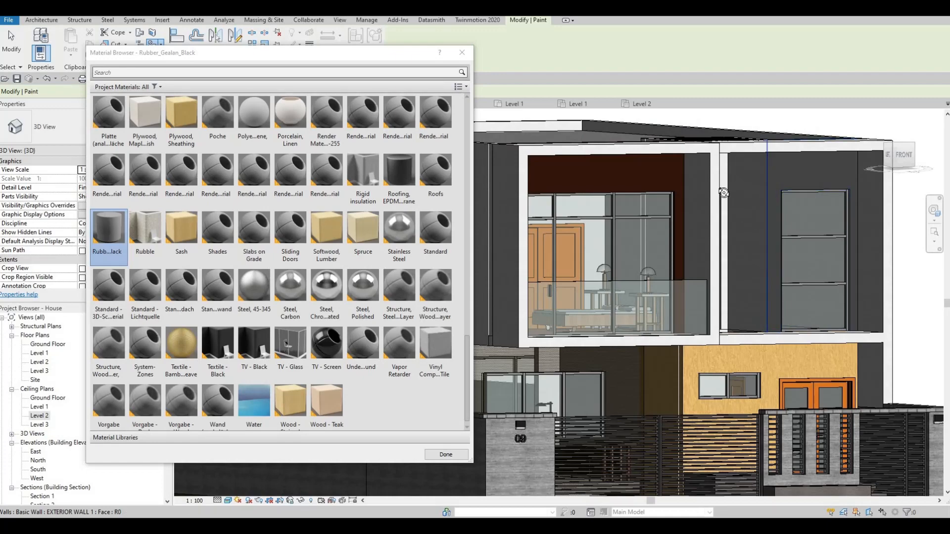
Step: Paint the adjoining side wall and the back wall of the grass recess with Rubber_Gealan_Black
shift+middle_drag(724, 193, 747, 239)
scroll(788, 320, up, 3)
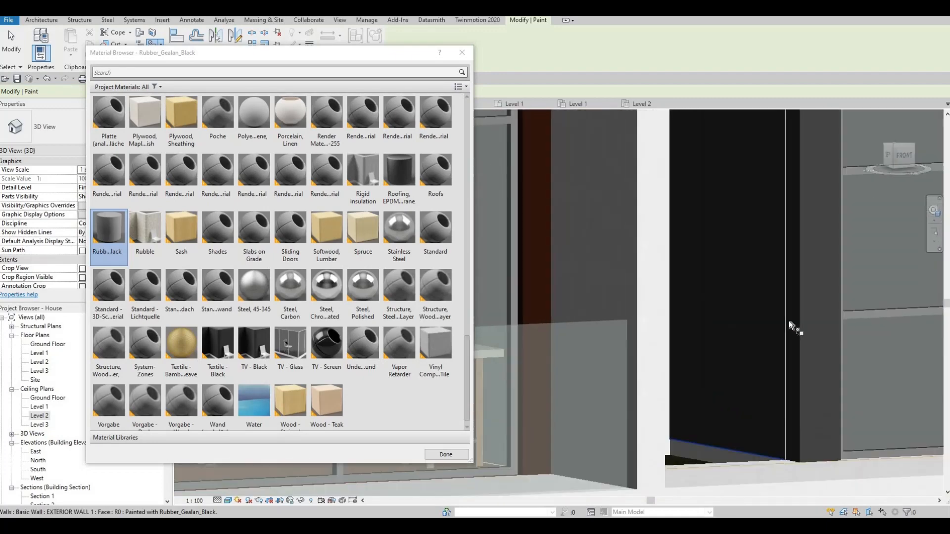
mouse_move(762, 265)
middle_down()
mouse_move(690, 256)
mouse_move(633, 280)
mouse_move(629, 182)
middle_up()
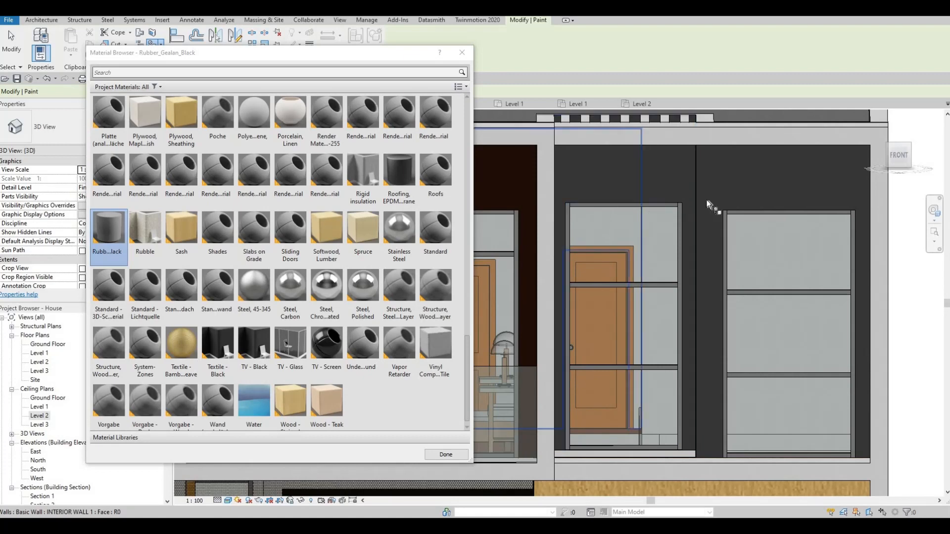
Step: Paint the reveals of the tall window opening above the entrance with Rubber_Gealan_Black
scroll(843, 257, up, 5)
shift+middle_drag(884, 285, 861, 263)
key(Tab)
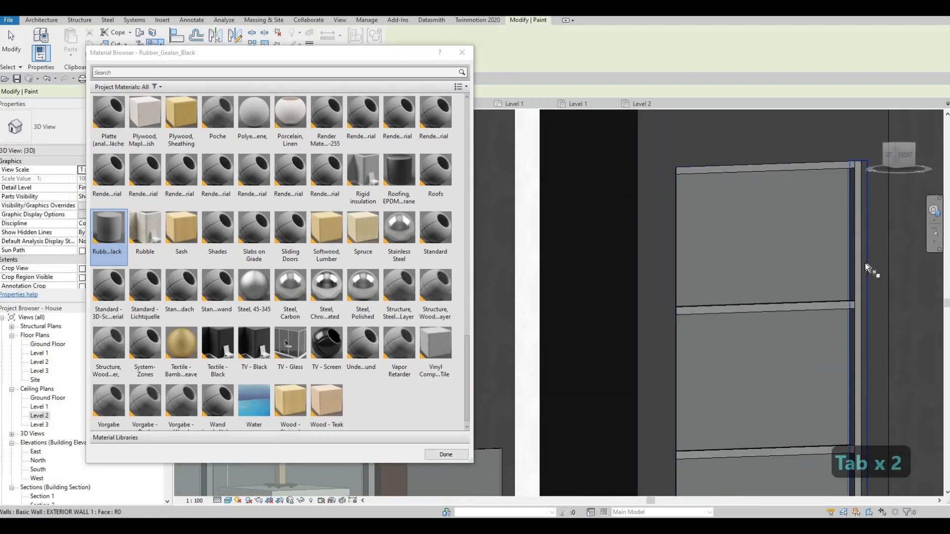
click(865, 264)
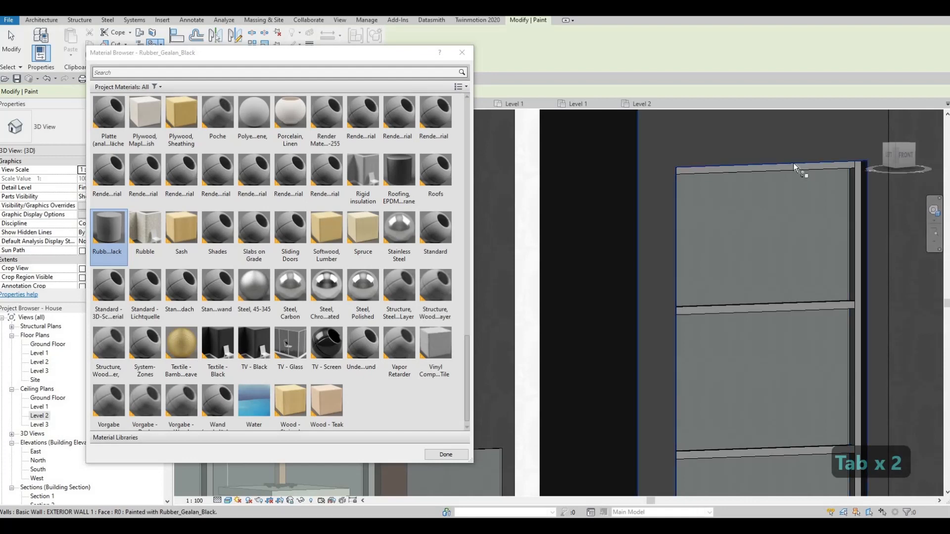
key(Tab)
shift+middle_drag(609, 265, 587, 268)
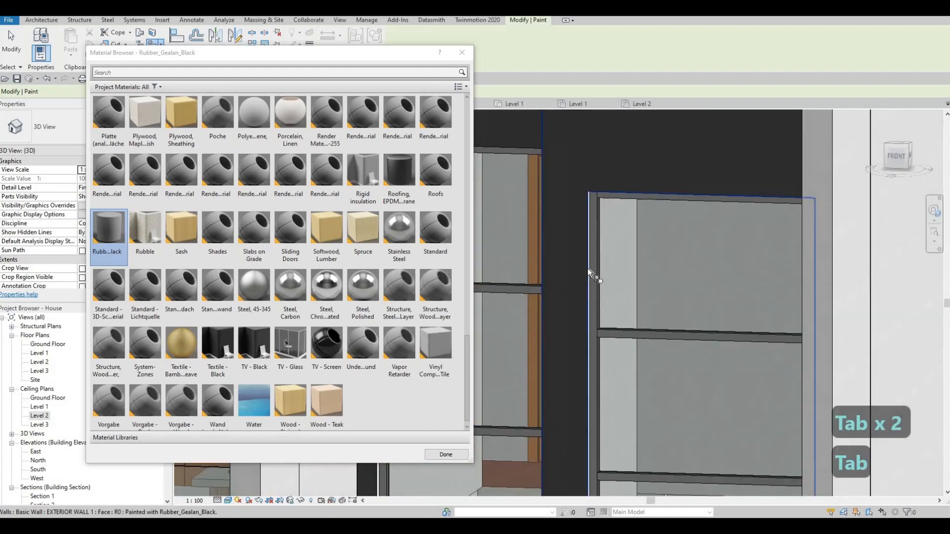
key(Tab)
Step: Examine the bottom edge of the tall window opening above the entrance for a paintable sill face
shift+middle_drag(608, 234, 669, 346)
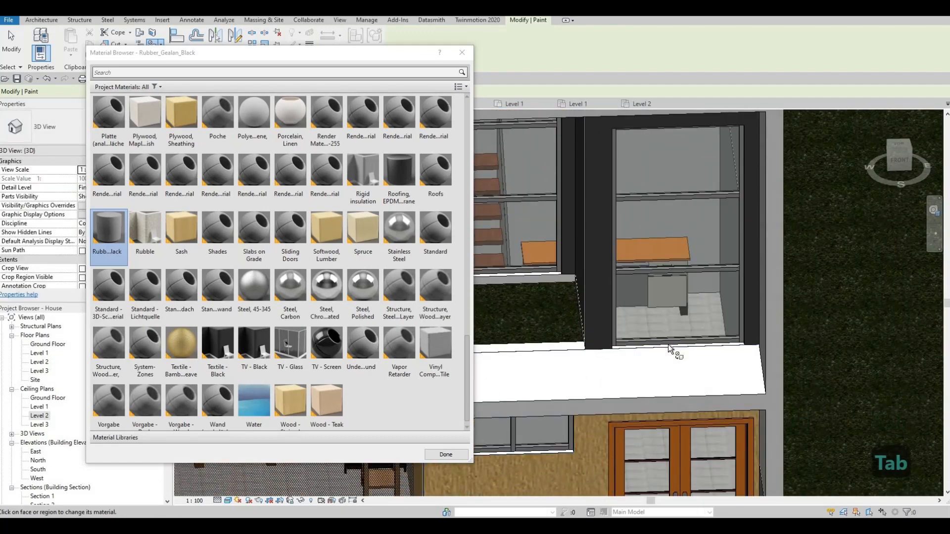
key(Tab)
key(Tab)
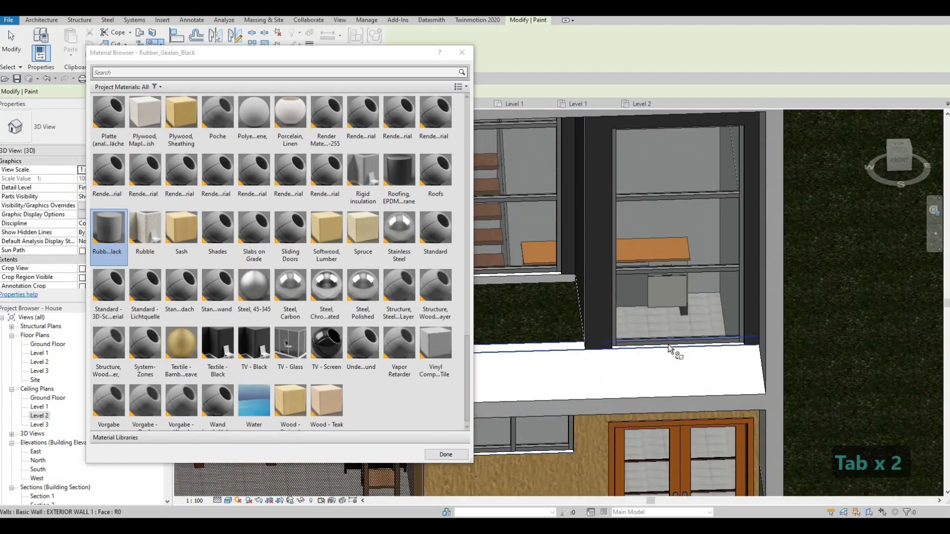
key(Tab)
key(Tab)
shift+middle_drag(691, 301, 696, 289)
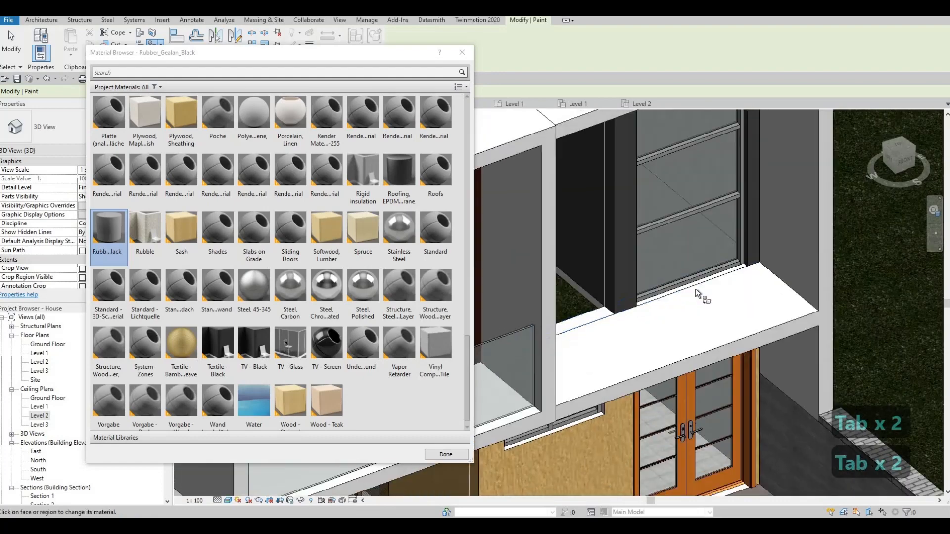
scroll(696, 289, up, 3)
key(Tab)
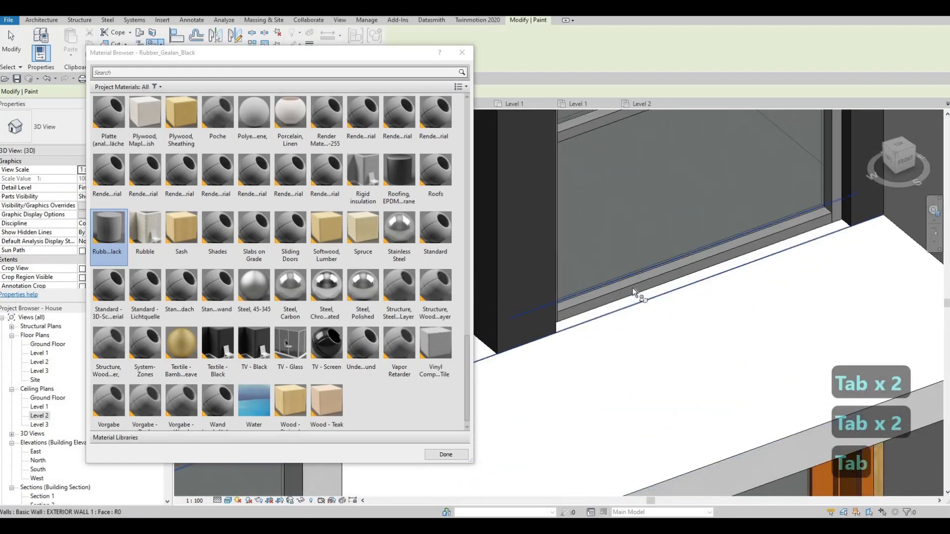
scroll(585, 271, down, 4)
shift+middle_drag(663, 309, 636, 385)
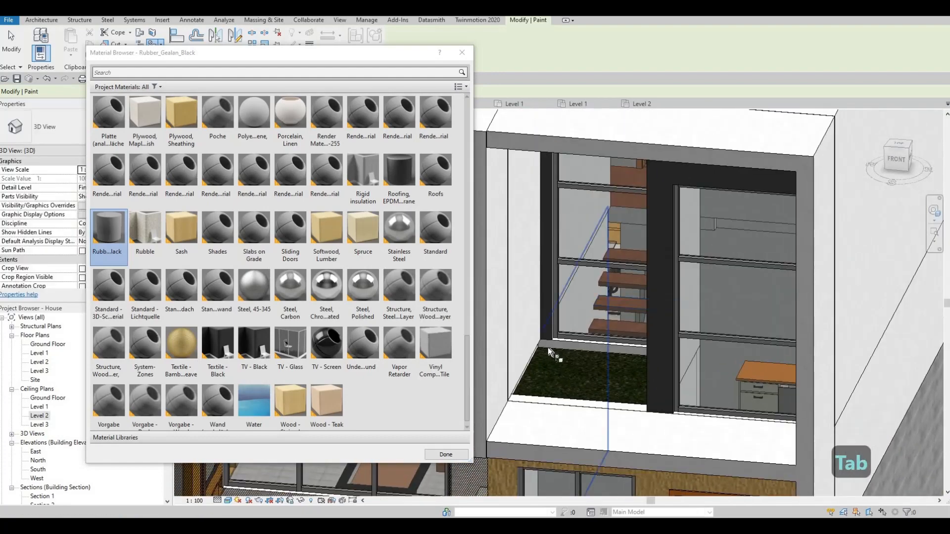
Step: Paint the white sill face below the recessed stair window, beside the grass, with Rubber_Gealan_Black
scroll(575, 340, up, 6)
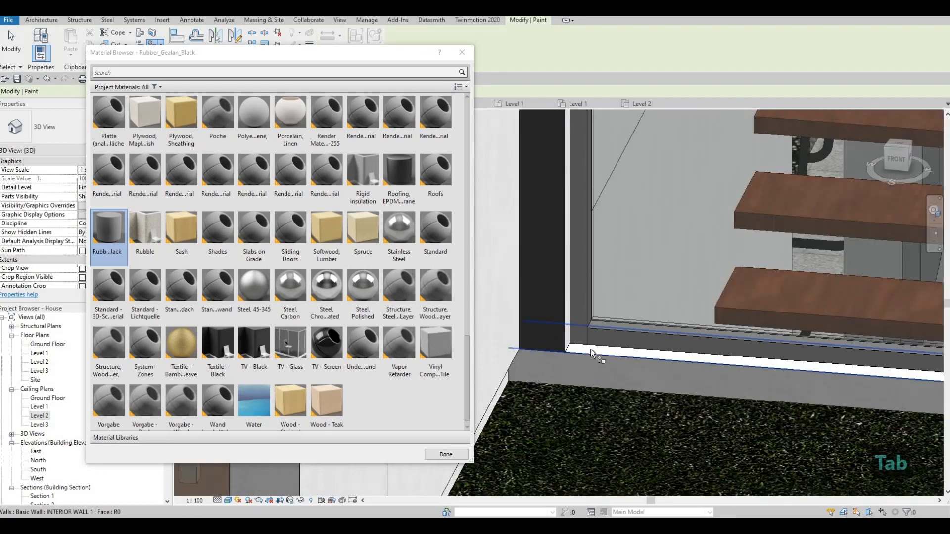
key(Tab)
key(Tab)
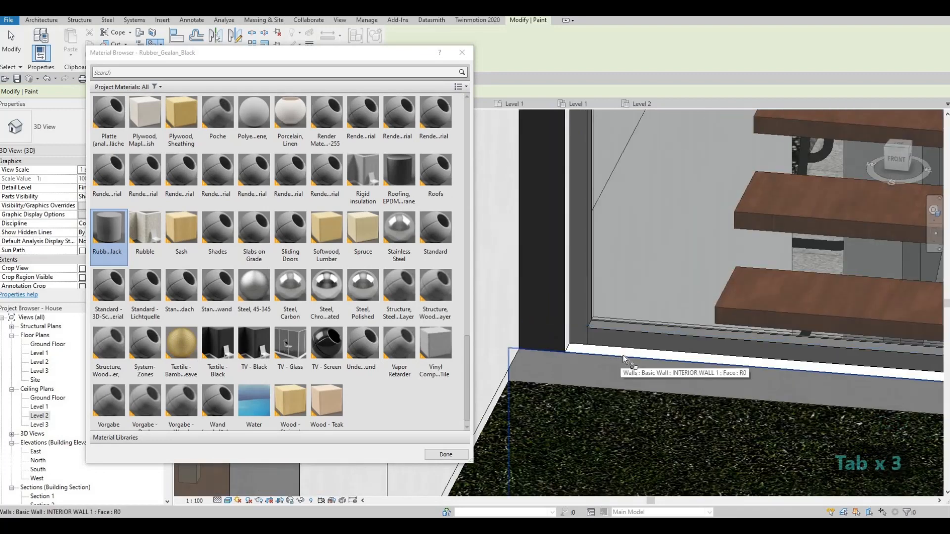
key(Tab)
key(Tab)
key(Tab)
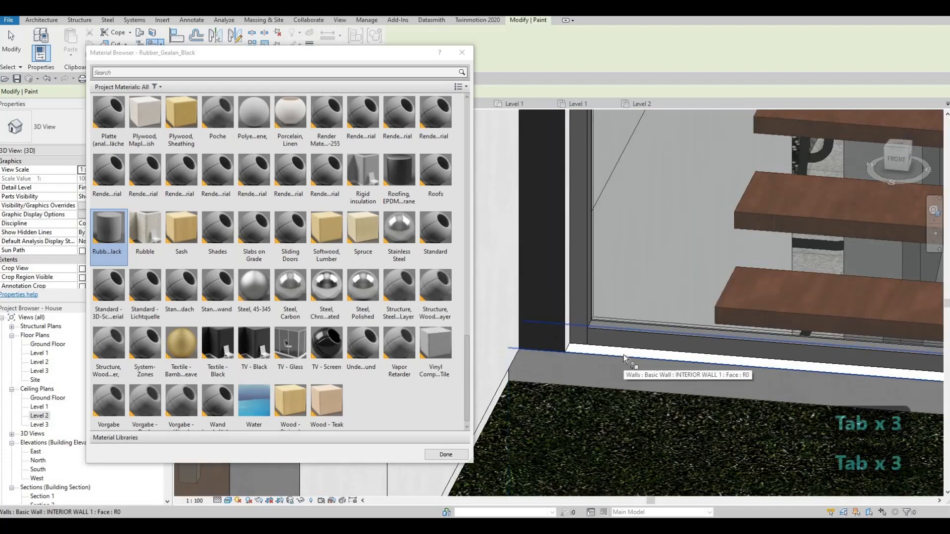
click(624, 354)
Step: Paint the remaining reveals of the recessed stair window opening with Rubber_Gealan_Black
mouse_move(776, 305)
shift+middle_down()
mouse_move(750, 319)
mouse_move(818, 319)
shift+middle_up()
key(Tab)
key(Tab)
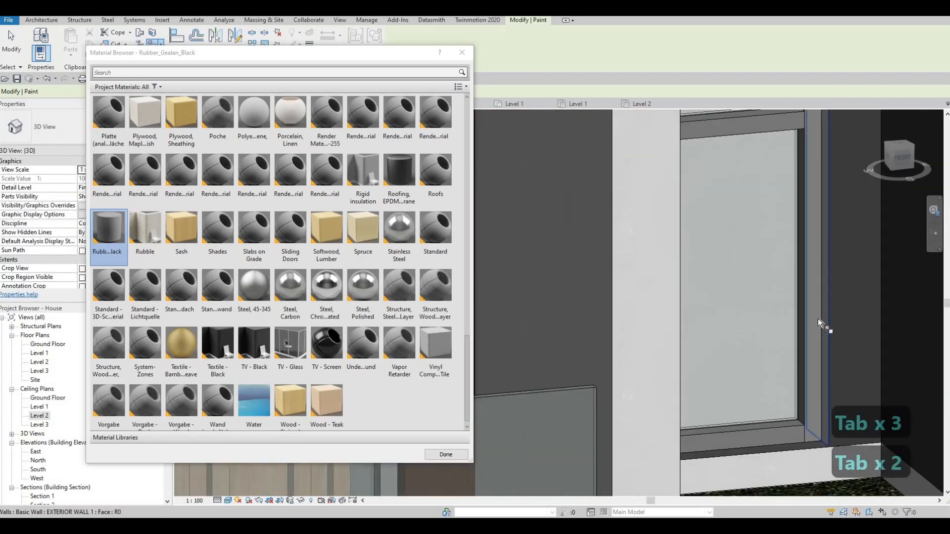
click(818, 319)
mouse_move(659, 338)
shift+middle_down()
mouse_move(649, 338)
mouse_move(711, 227)
mouse_move(661, 224)
shift+middle_up()
key(Tab)
click(649, 337)
scroll(655, 230, up, 5)
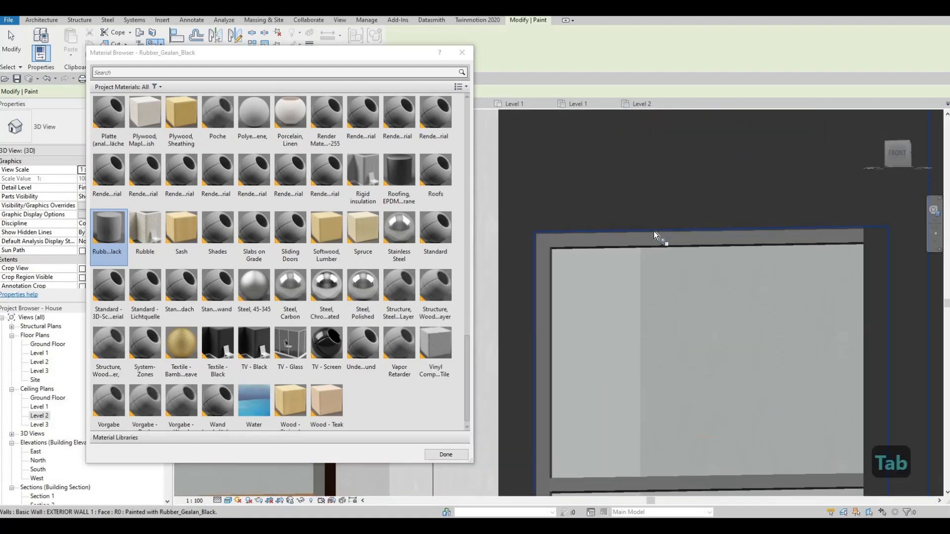
Step: Paint the top reveal of the recessed stair window opening with Rubber_Gealan_Black and finish painting
key(Tab)
click(651, 237)
scroll(648, 240, down, 6)
mouse_move(710, 361)
shift+middle_down()
mouse_move(726, 350)
mouse_move(619, 361)
mouse_move(622, 352)
mouse_move(677, 365)
mouse_move(790, 358)
mouse_move(758, 369)
mouse_move(733, 351)
mouse_move(692, 302)
mouse_move(696, 291)
shift+middle_up()
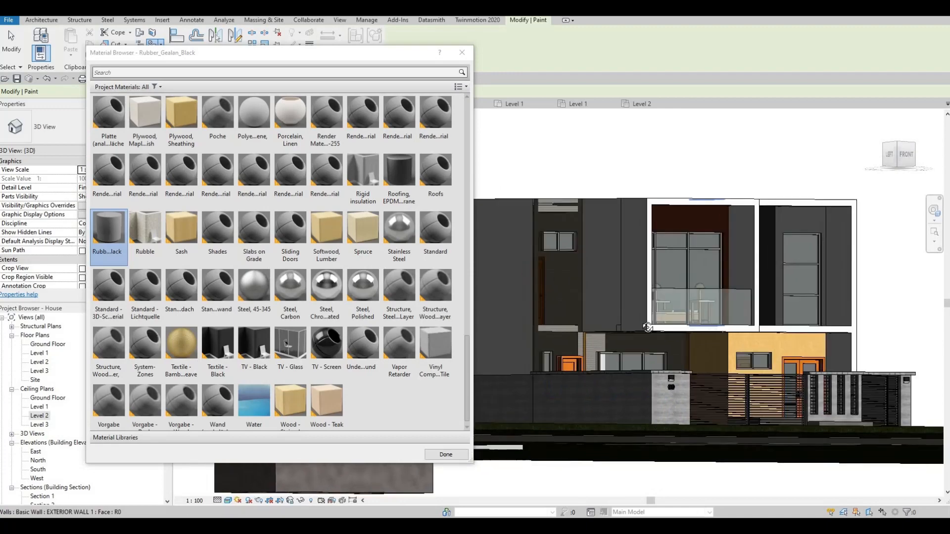
shift+middle_drag(628, 349, 642, 372)
mouse_move(647, 336)
shift+middle_down()
mouse_move(612, 326)
mouse_move(658, 314)
mouse_move(713, 346)
shift+middle_up()
key(Escape)
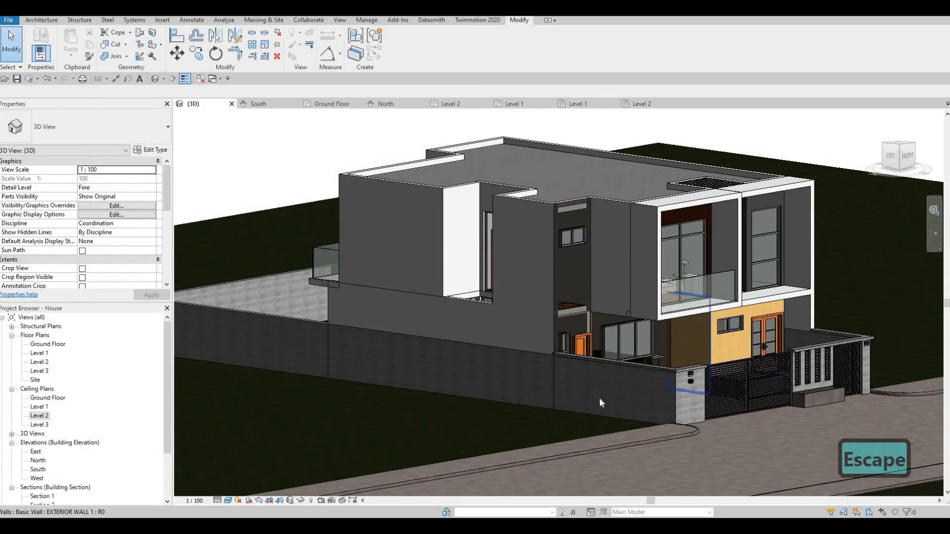
Step: Examine the house exterior from the front and left sides for wall faces that still need a finish
shift+middle_drag(599, 398, 663, 234)
key(Escape)
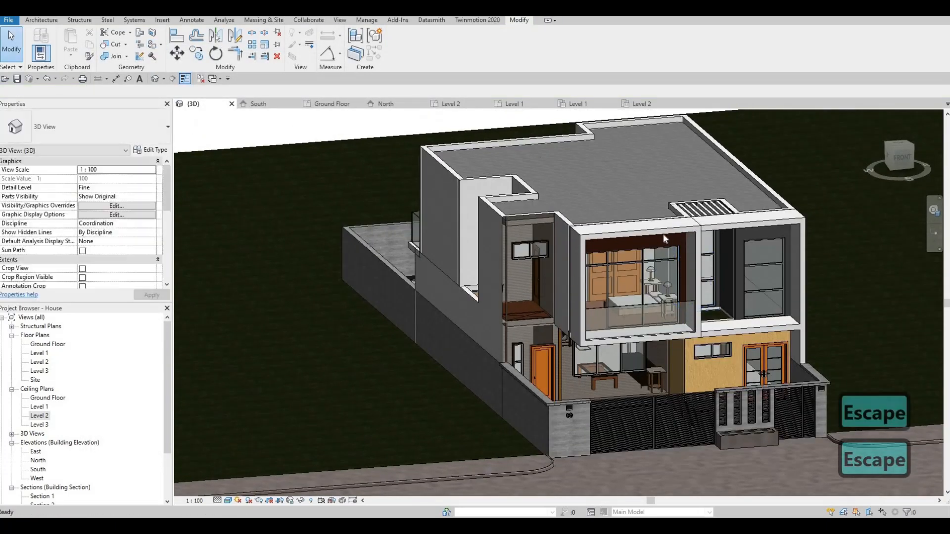
click(651, 245)
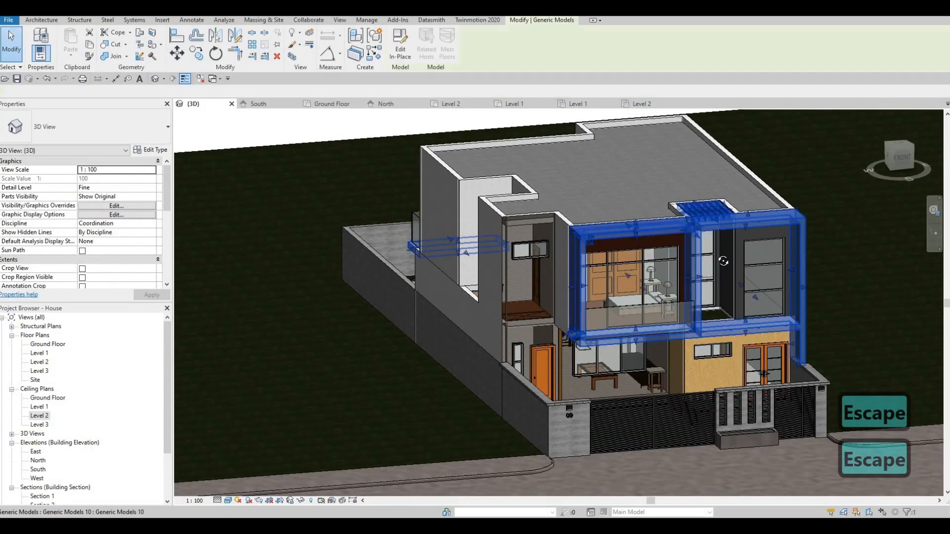
shift+middle_drag(651, 245, 705, 245)
key(Escape)
key(Escape)
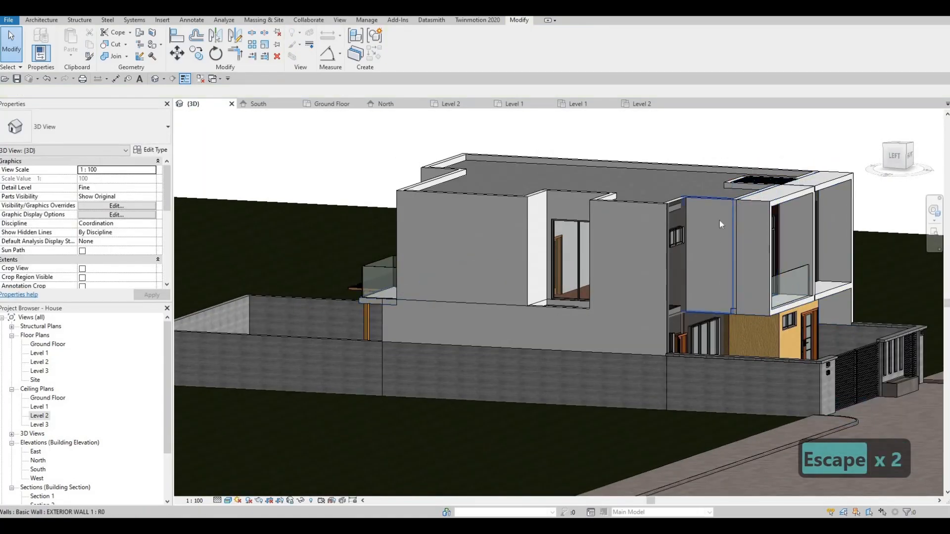
shift+middle_drag(726, 214, 602, 295)
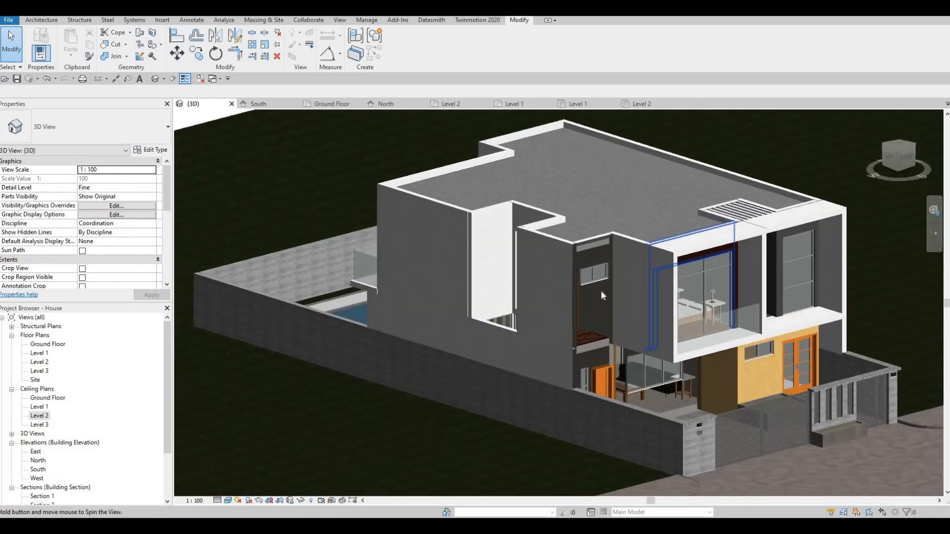
middle_drag(382, 159, 395, 120)
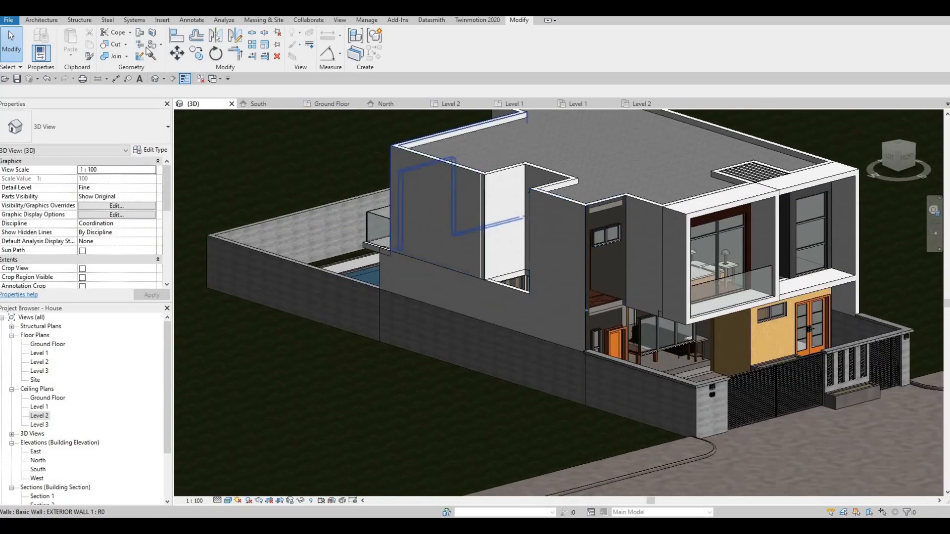
Step: Paint the recessed upper-floor wall around the small stair window with the Carpet material
click(152, 44)
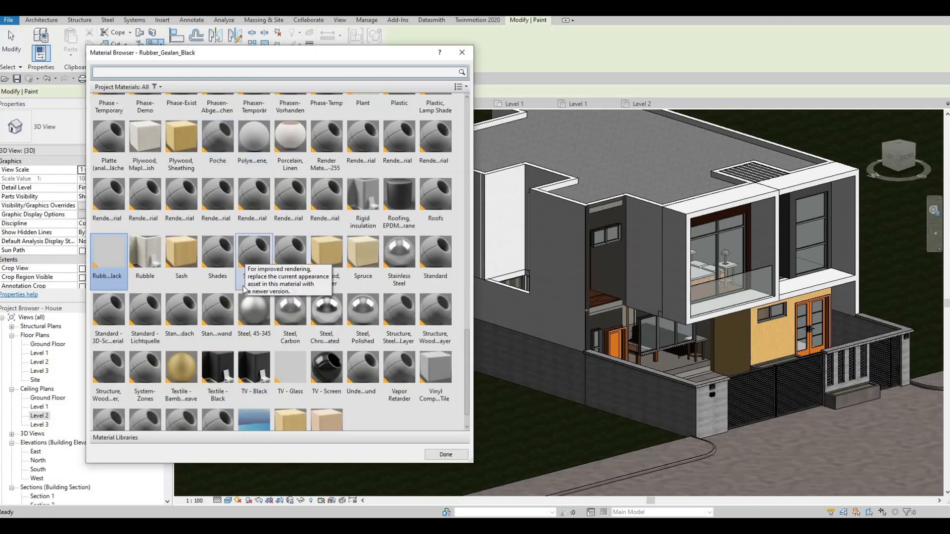
scroll(291, 281, up, 5)
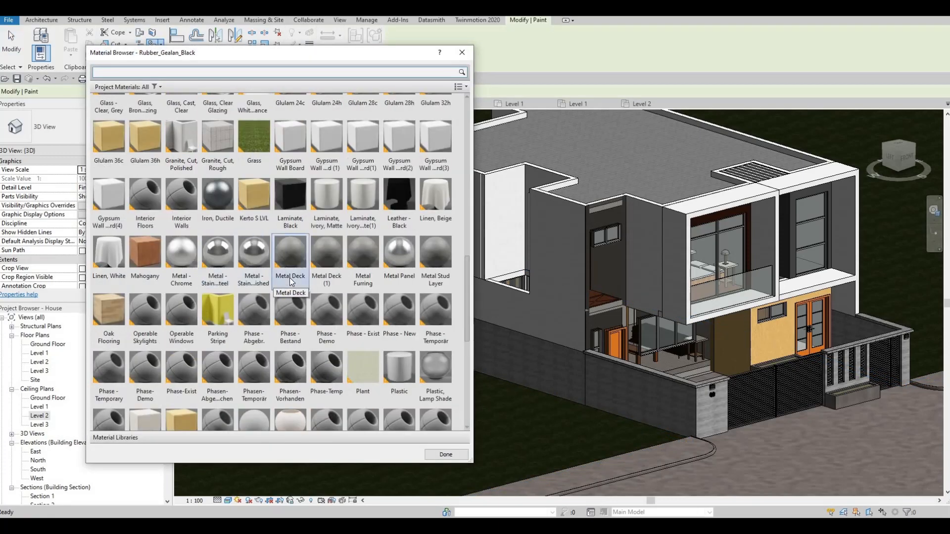
scroll(291, 281, up, 10)
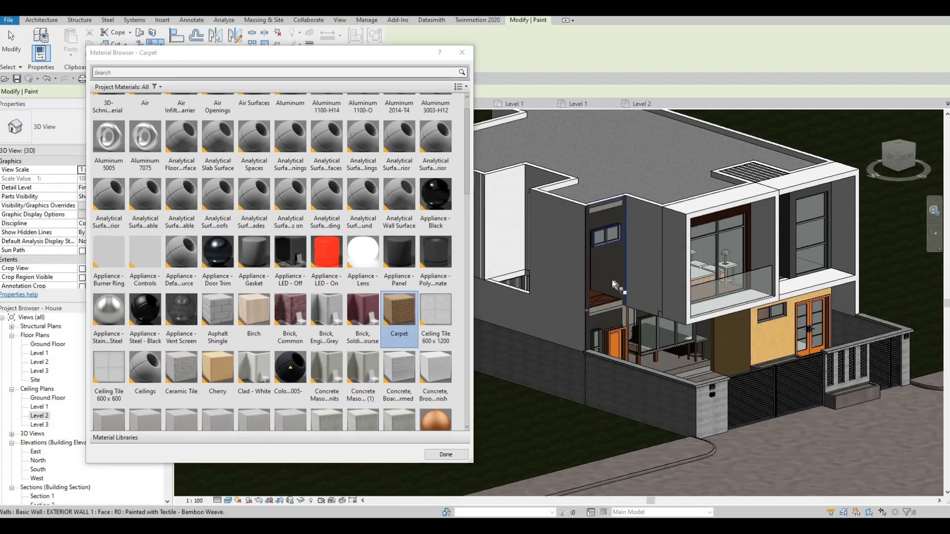
click(618, 340)
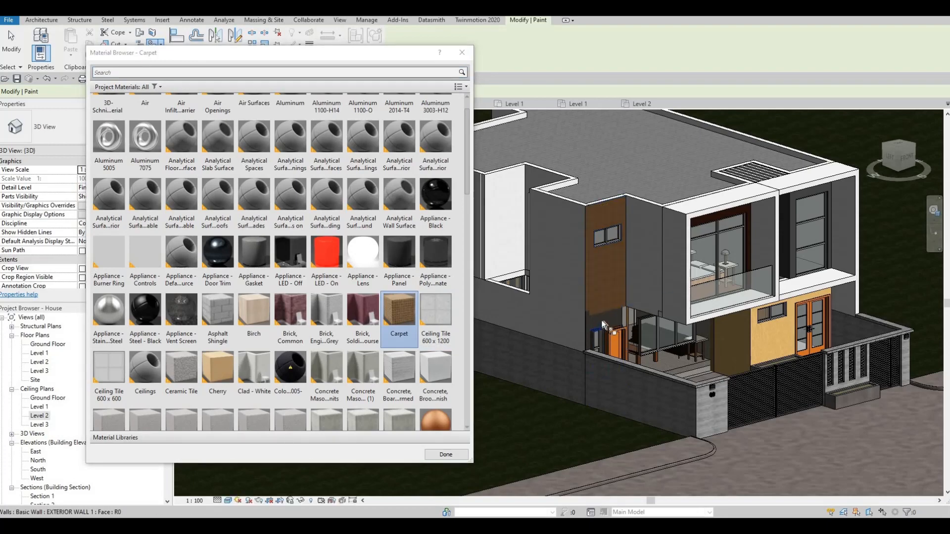
Step: Try to paint the ground-floor wall around the orange door with Carpet, and undo it
click(603, 324)
scroll(593, 346, up, 8)
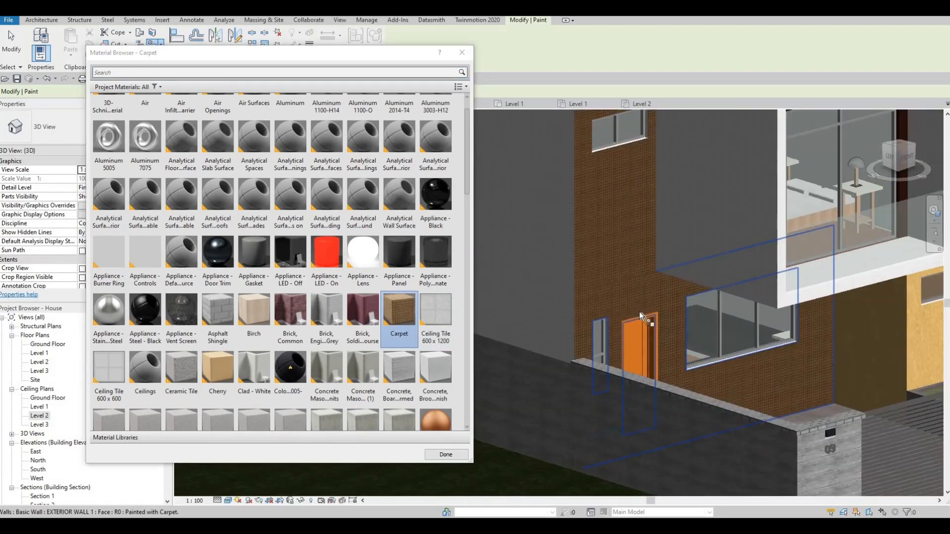
scroll(643, 302, down, 5)
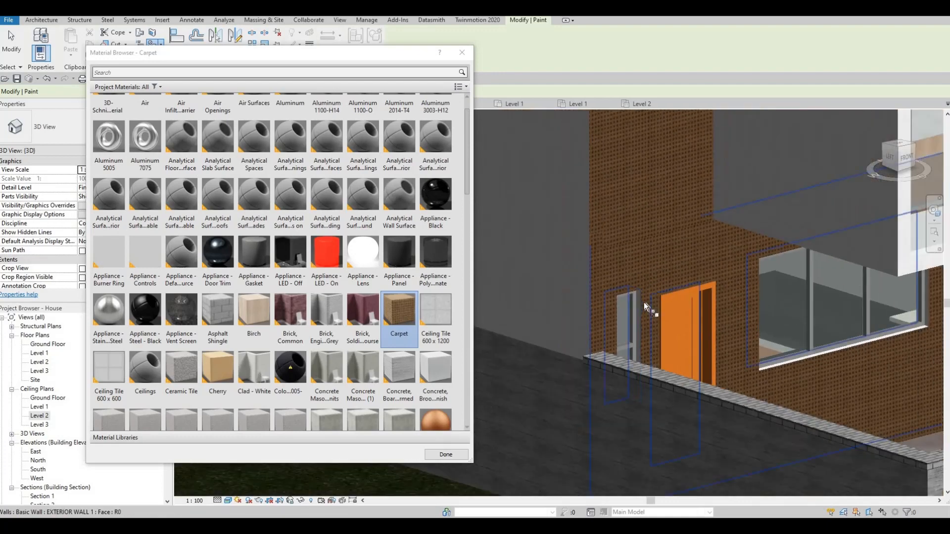
key(ctrl+z)
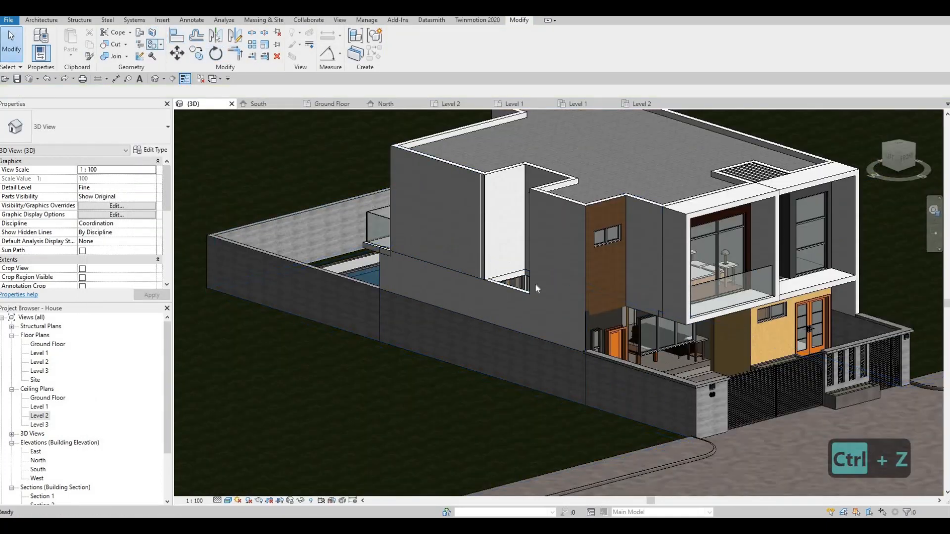
Step: Paint the ground-floor wall containing the orange door and wide window with Carpet
key(p)
key(t)
click(636, 345)
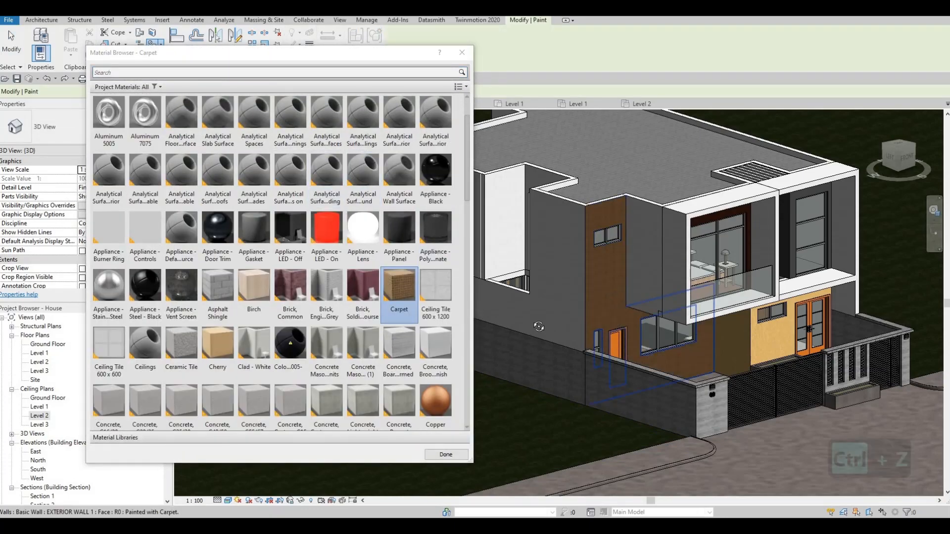
Step: Paint the far side reveal, sill and top reveal of the wide ground-floor window with Carpet
shift+middle_drag(503, 317, 750, 334)
scroll(757, 317, up, 3)
scroll(744, 286, up, 3)
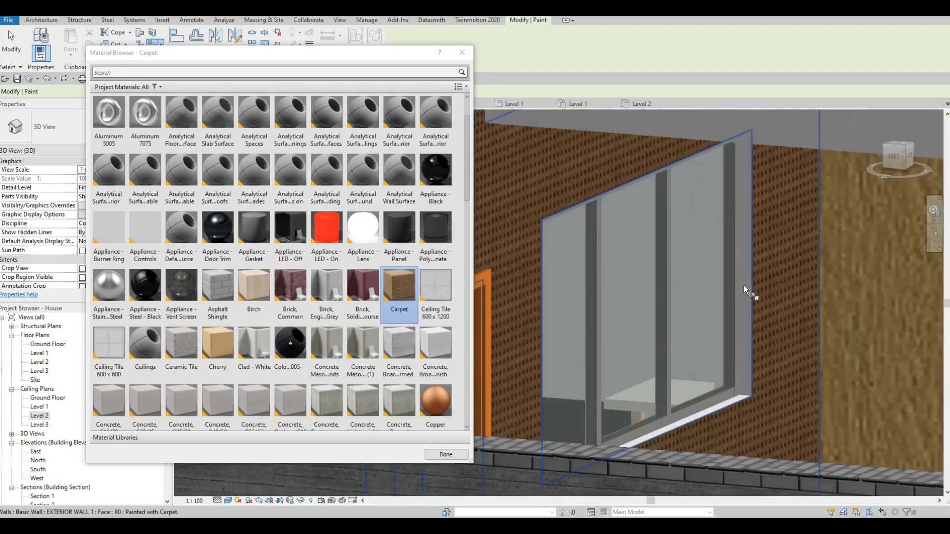
click(744, 285)
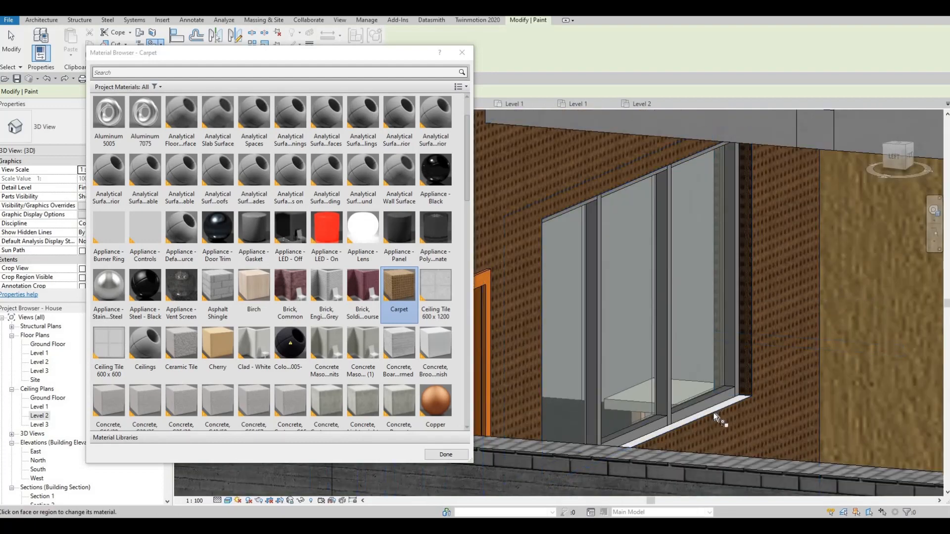
key(Tab)
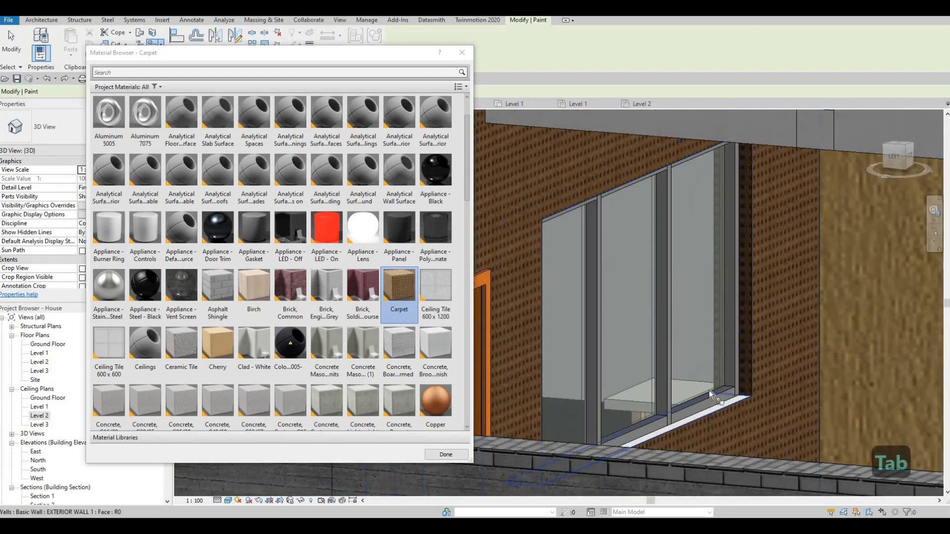
shift+middle_drag(708, 381, 673, 217)
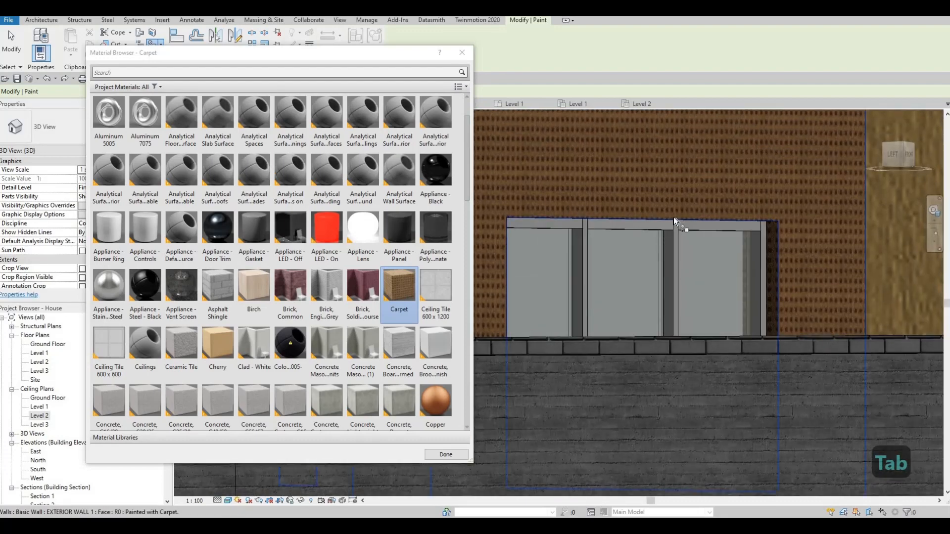
key(Tab)
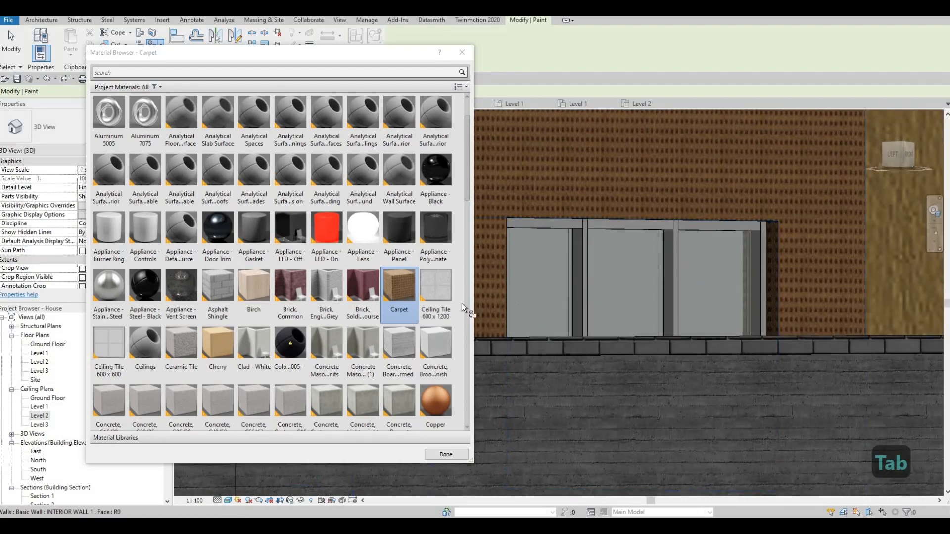
Step: Paint the wide ground-floor window's remaining side reveal, nearest the orange door, with Carpet
shift+middle_drag(482, 300, 668, 314)
shift+drag(668, 314, 556, 308)
scroll(726, 326, up, 6)
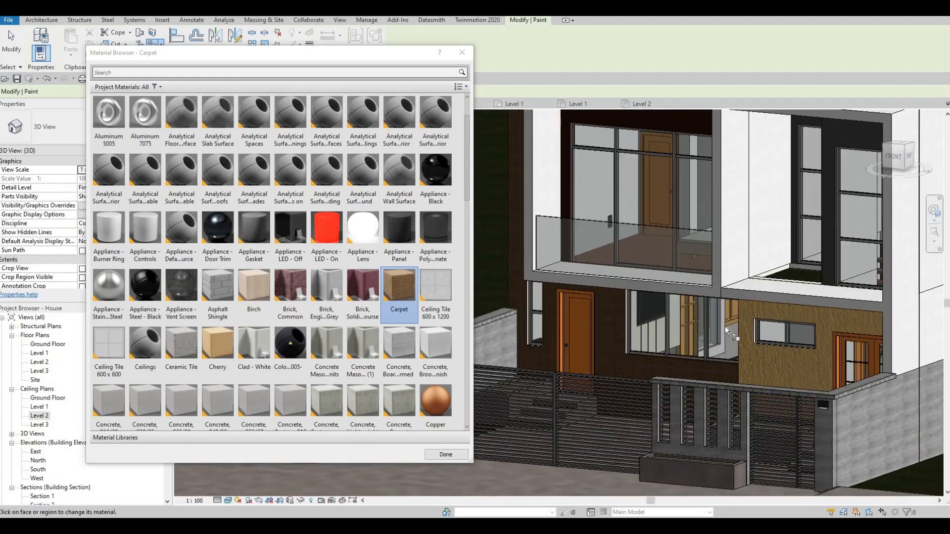
key(Tab)
click(732, 325)
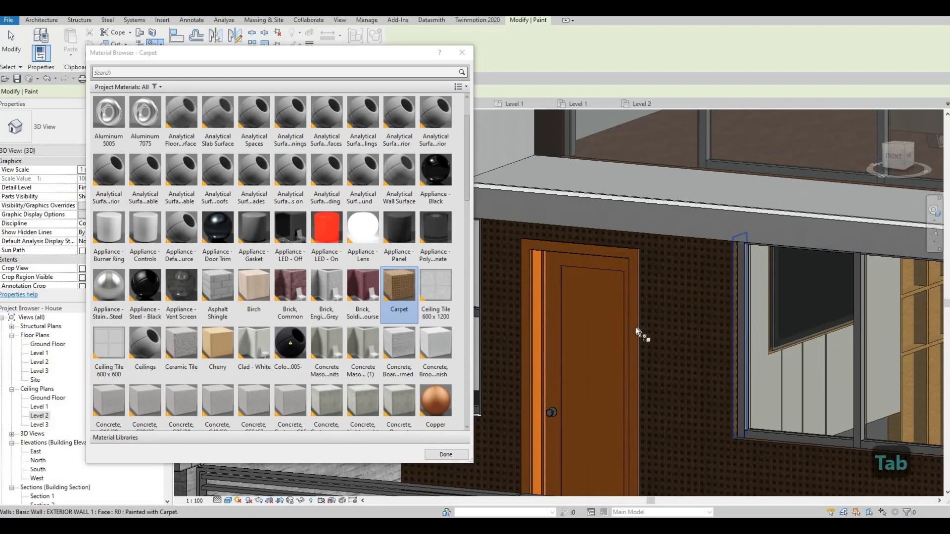
Step: Paint the reveals and sill of the narrow window beside the orange door with Carpet
middle_drag(497, 319, 688, 321)
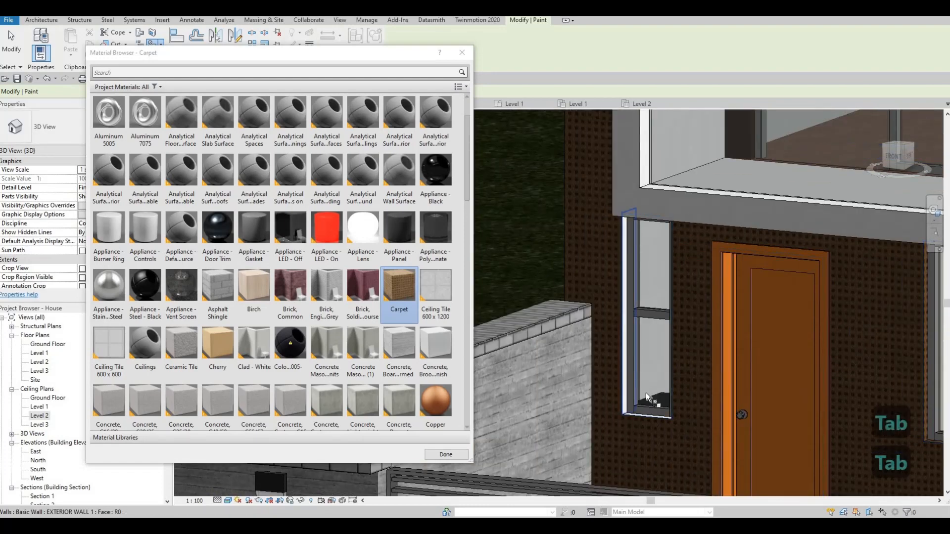
key(Tab)
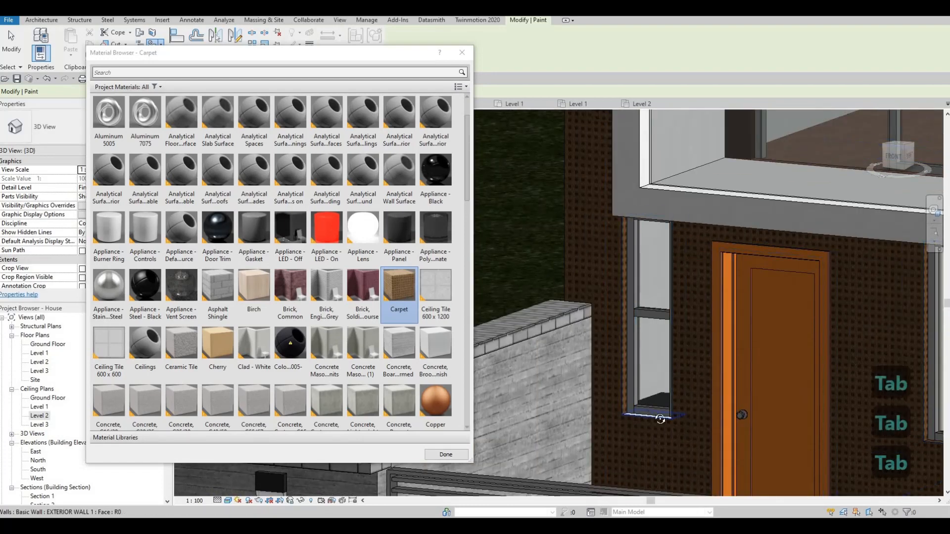
shift+middle_drag(642, 414, 759, 243)
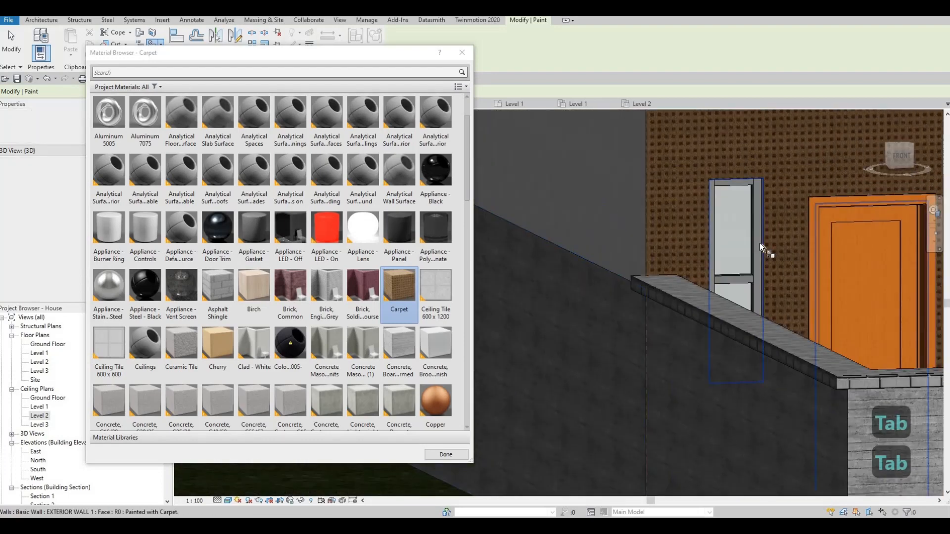
key(Tab)
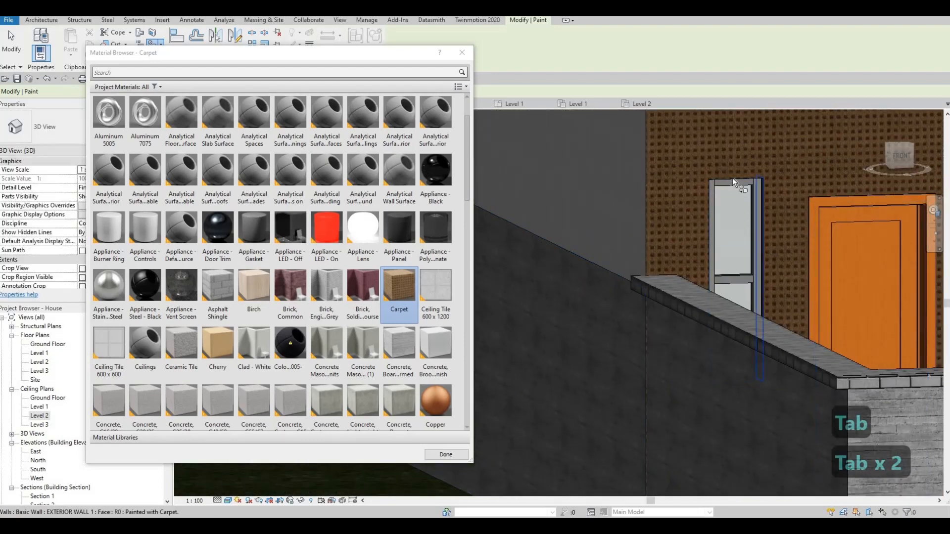
Step: Paint the top, bottom and side reveals of the small upper stair window with Carpet
mouse_move(708, 357)
shift+middle_down()
mouse_move(708, 230)
mouse_move(714, 242)
mouse_move(725, 137)
shift+middle_up()
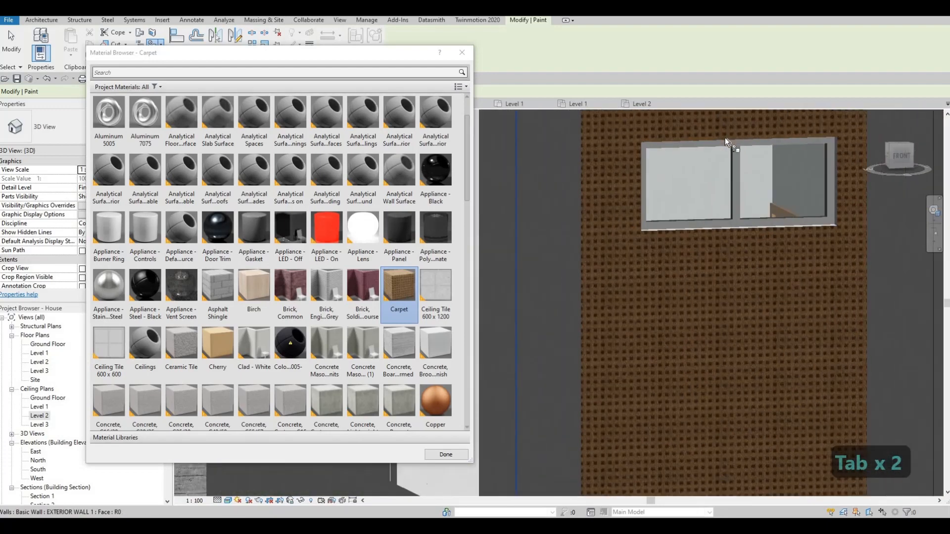
key(Tab)
key(Tab)
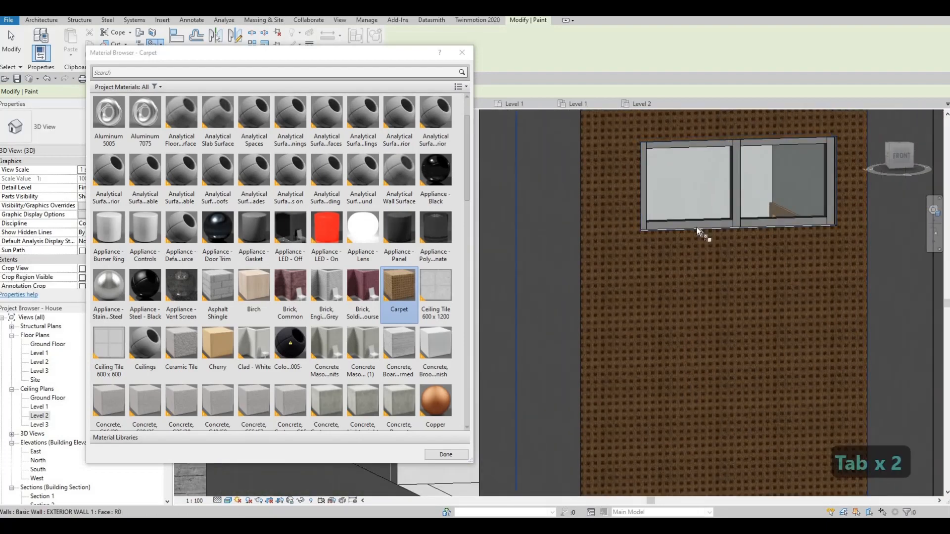
key(Tab)
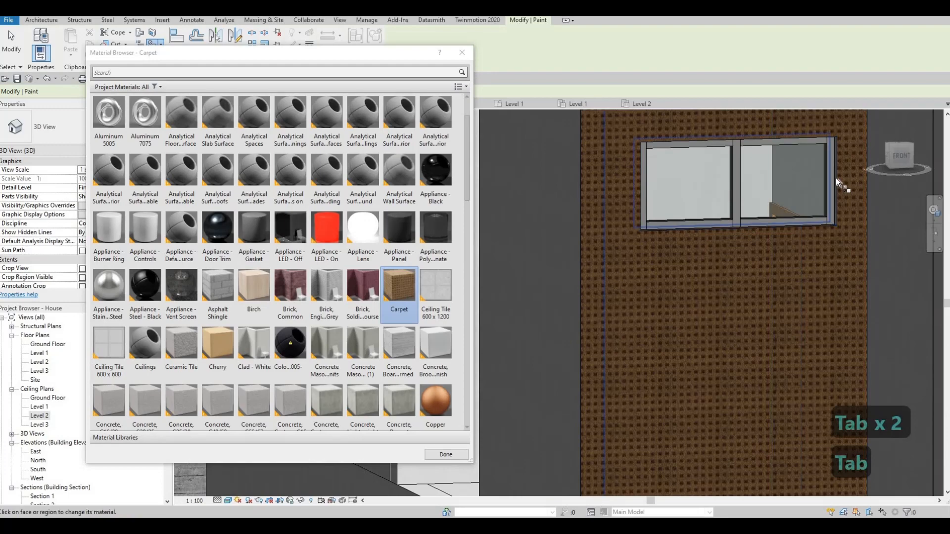
key(Tab)
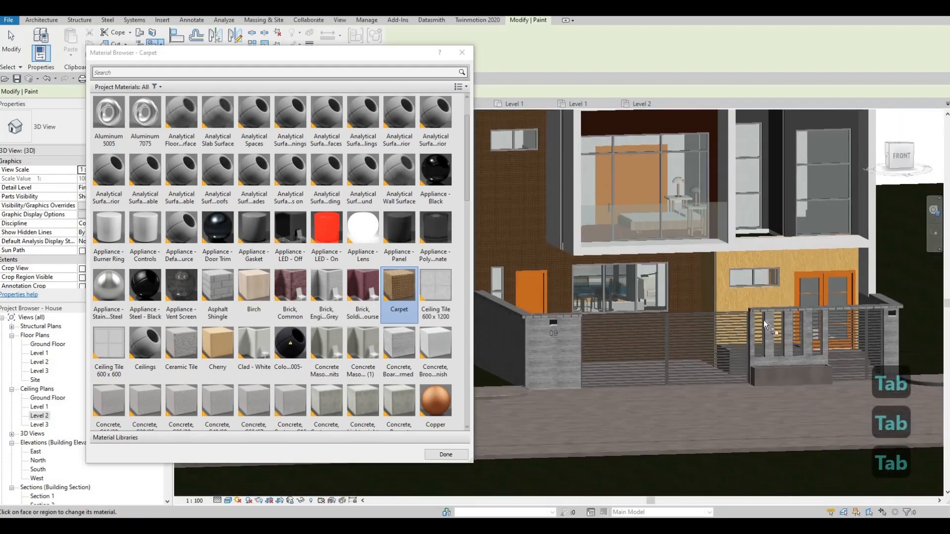
Step: Paint the reveals of the small window beside the orange double doors with Spruce
scroll(764, 320, up, 5)
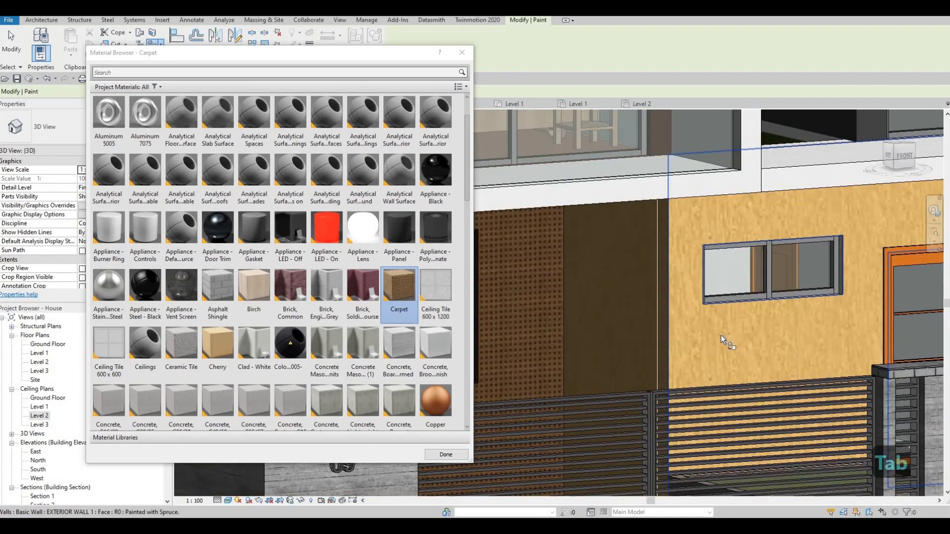
scroll(343, 296, down, 10)
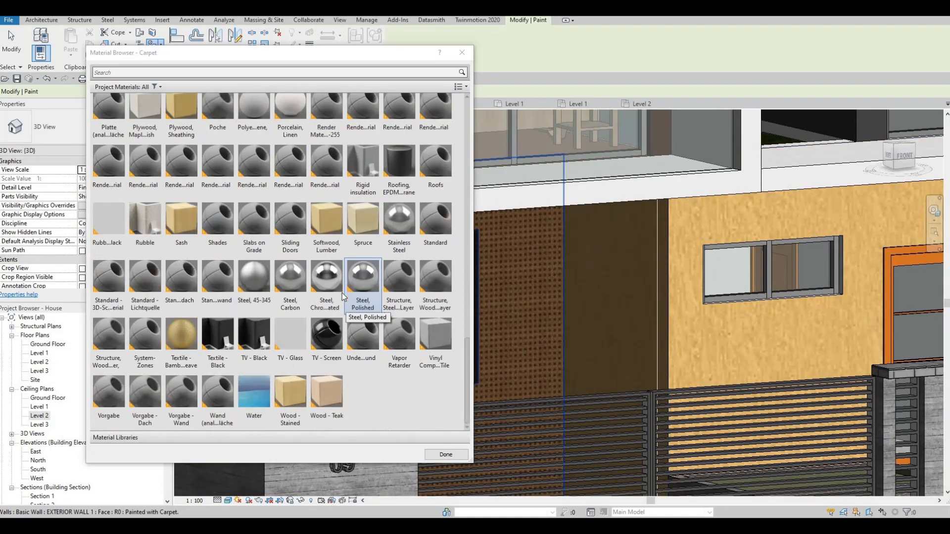
click(366, 221)
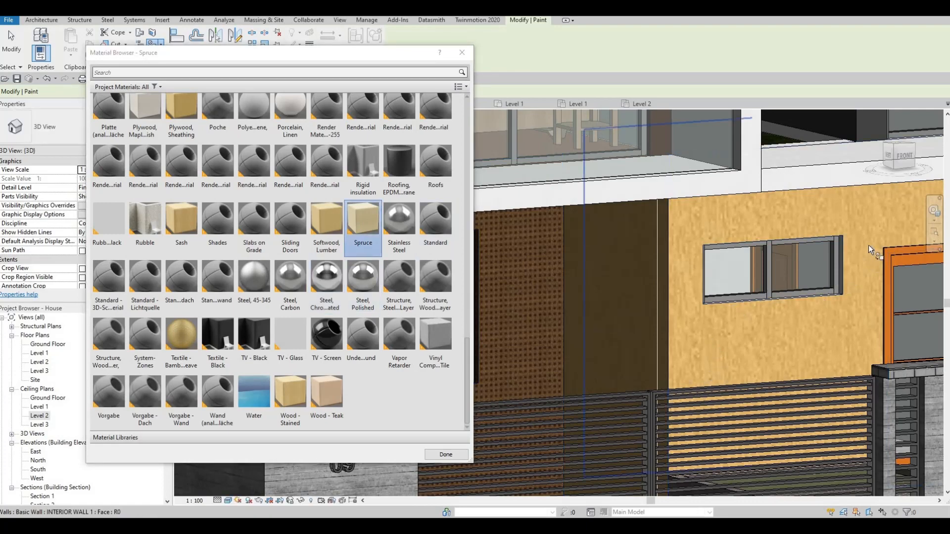
scroll(869, 244, up, 2)
key(Tab)
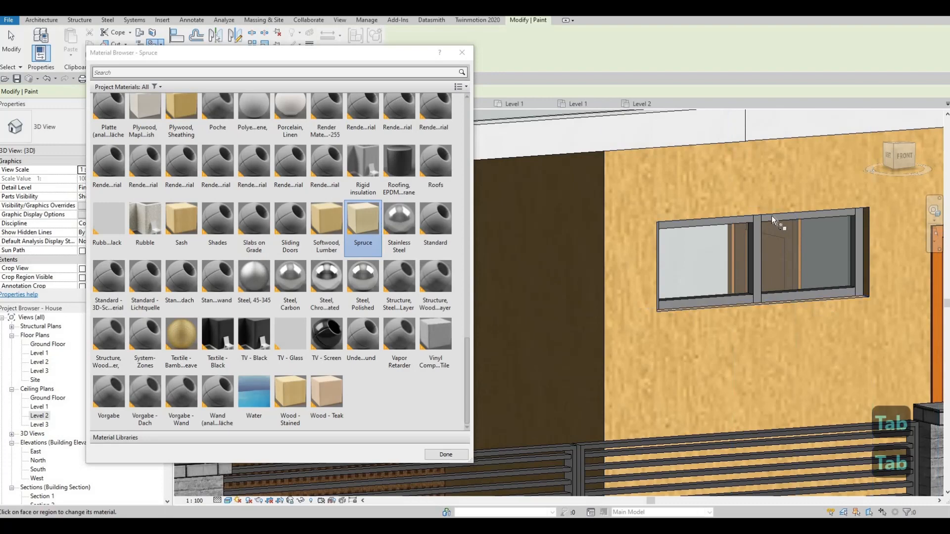
key(Tab)
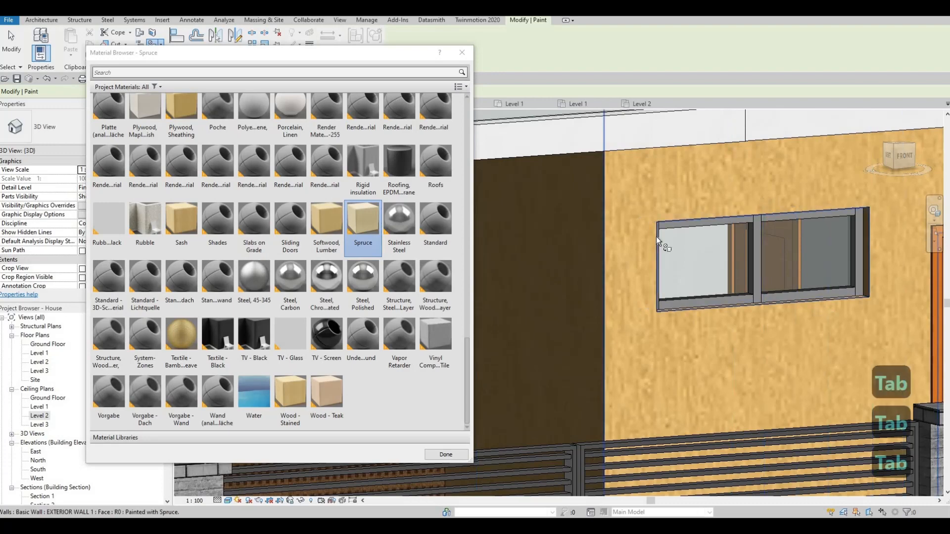
scroll(640, 265, down, 5)
key(Escape)
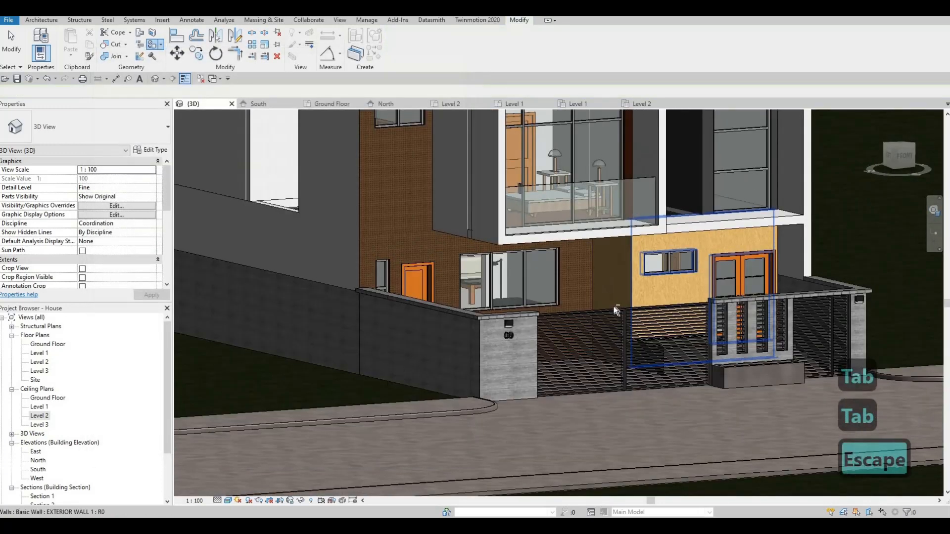
Step: Set the base offset from level of the small grass-covered roof in the upper front recess to -200
mouse_move(668, 305)
shift+middle_down()
mouse_move(617, 299)
mouse_move(569, 327)
mouse_move(539, 324)
mouse_move(551, 310)
mouse_move(643, 277)
mouse_move(655, 259)
mouse_move(641, 253)
shift+middle_up()
scroll(654, 254, up, 4)
click(646, 253)
scroll(646, 252, up, 5)
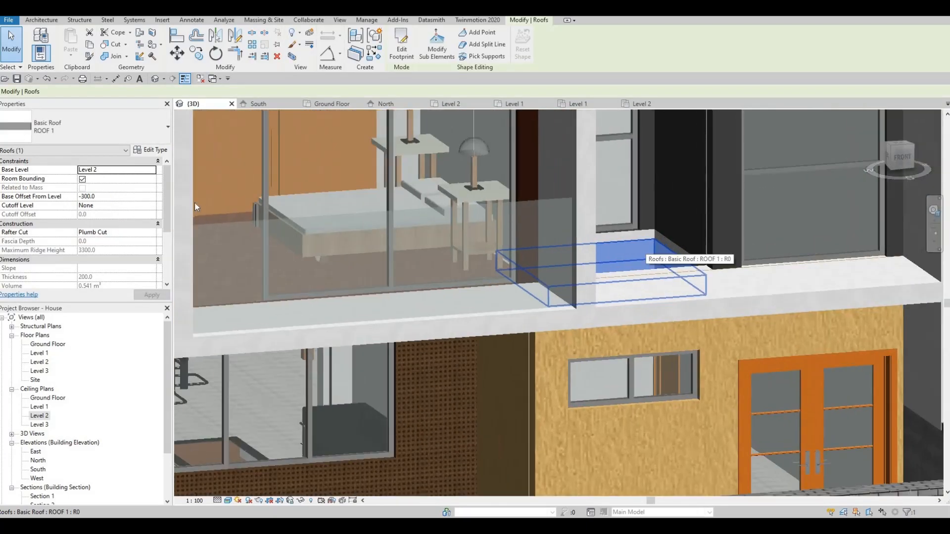
click(115, 198)
text(-2)
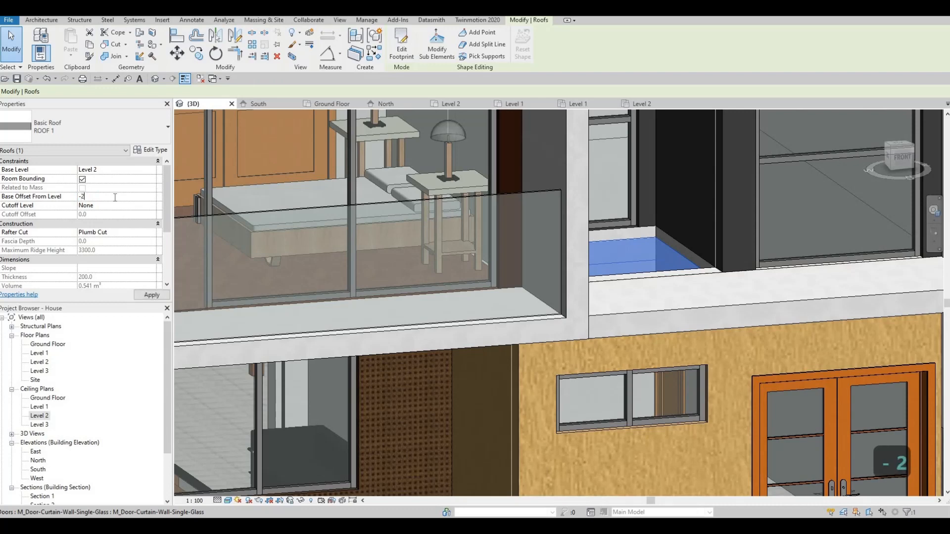
text(00)
click(151, 296)
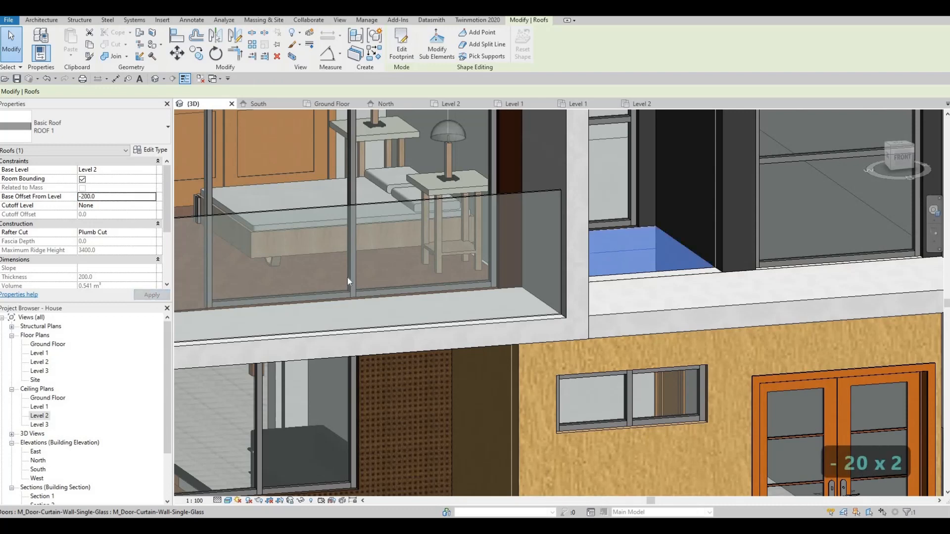
key(F1)
scroll(629, 309, up, 2)
key(Escape)
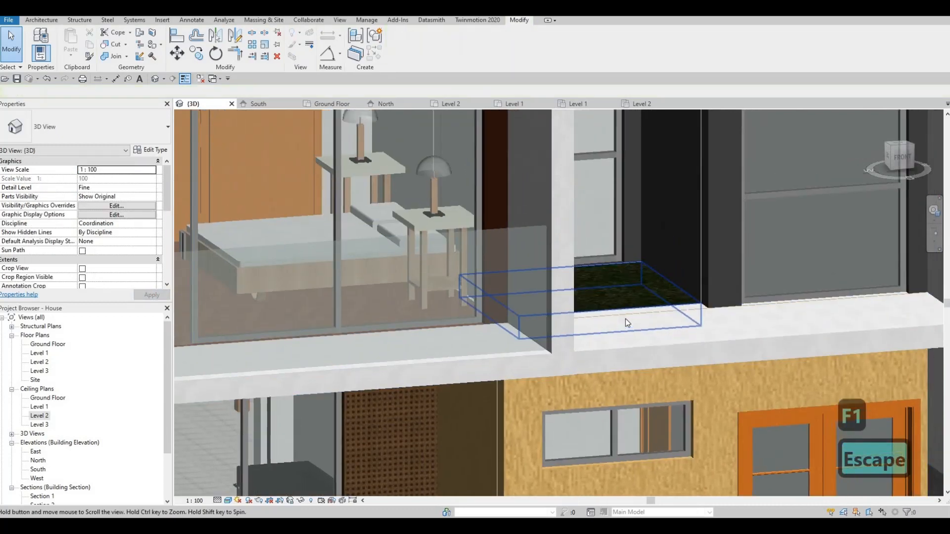
Step: Set the base offset from level of the small grass-covered roof in the upper front recess to -250
shift+middle_drag(451, 342, 453, 399)
scroll(455, 404, down, 2)
key(Escape)
key(Escape)
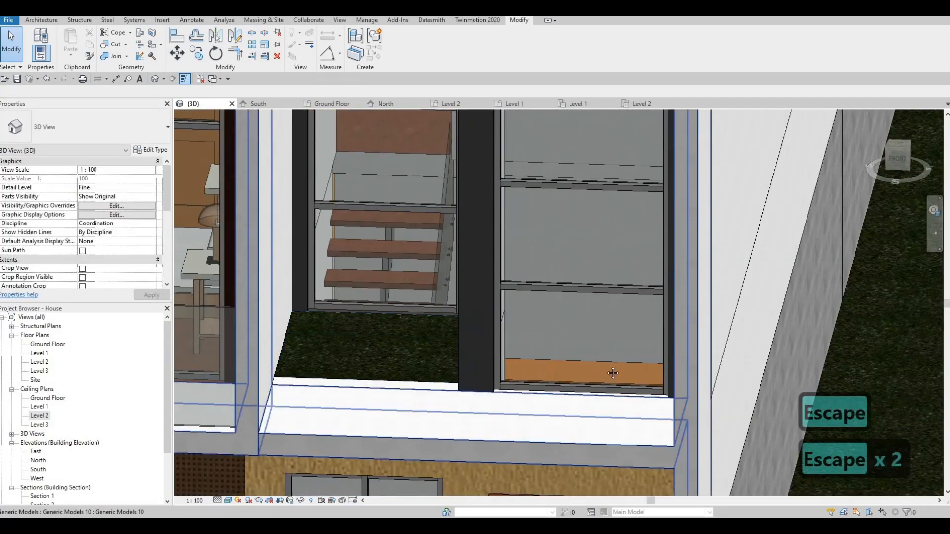
shift+middle_drag(613, 372, 701, 280)
click(704, 269)
click(707, 257)
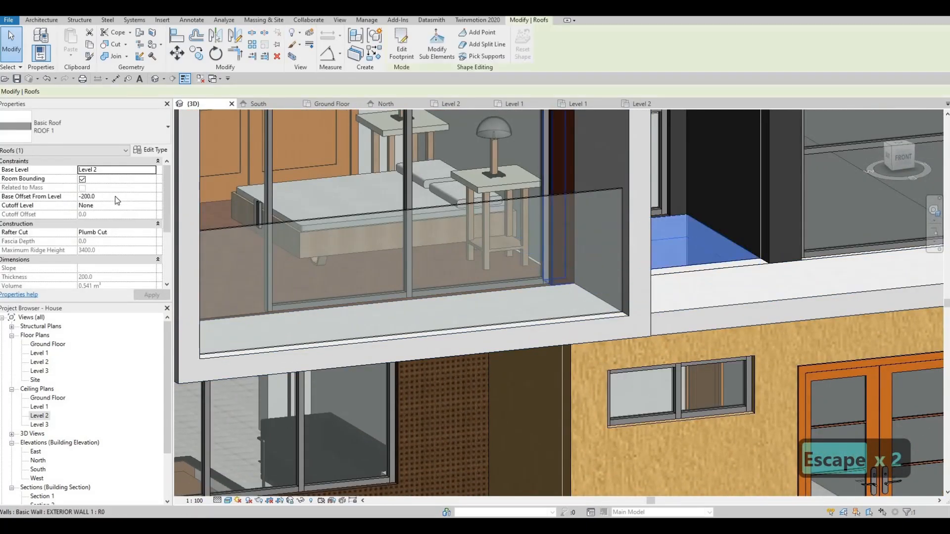
click(115, 197)
text(-)
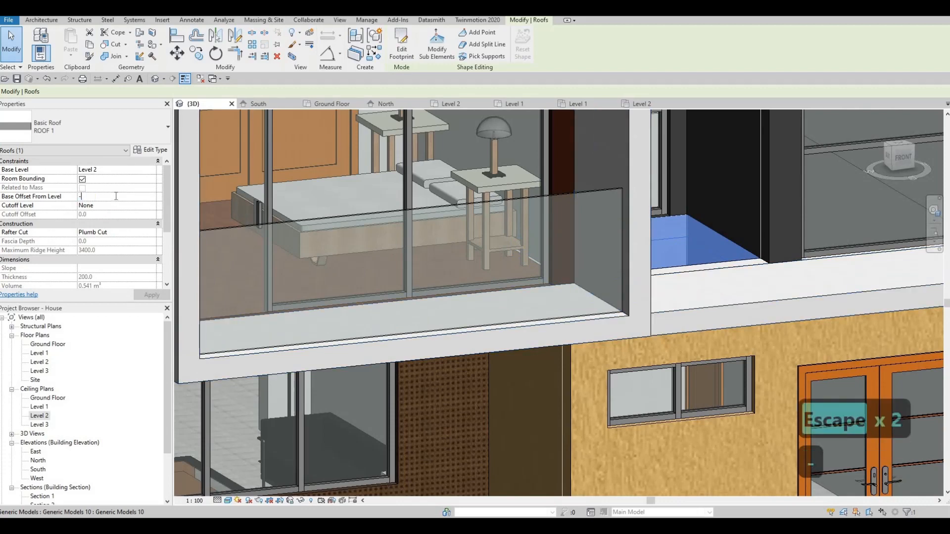
text(250)
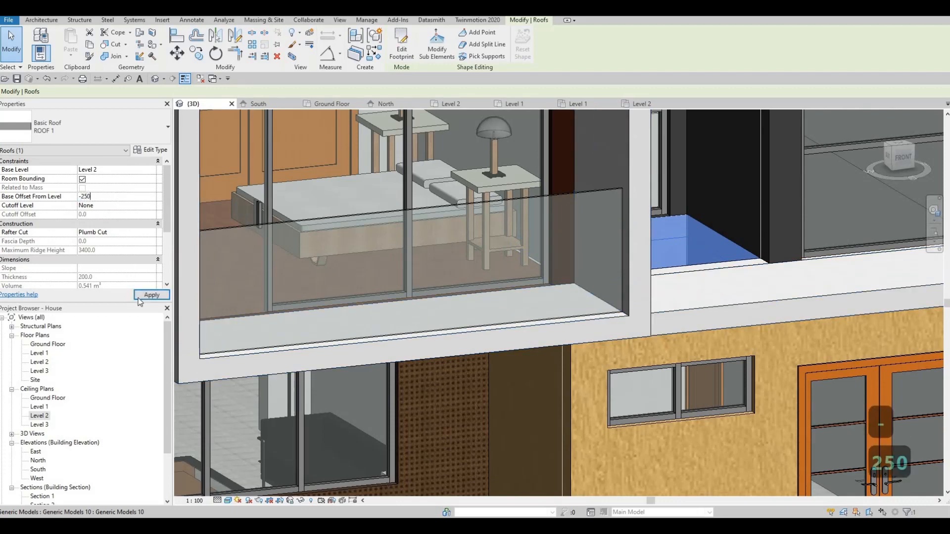
key(Escape)
key(Escape)
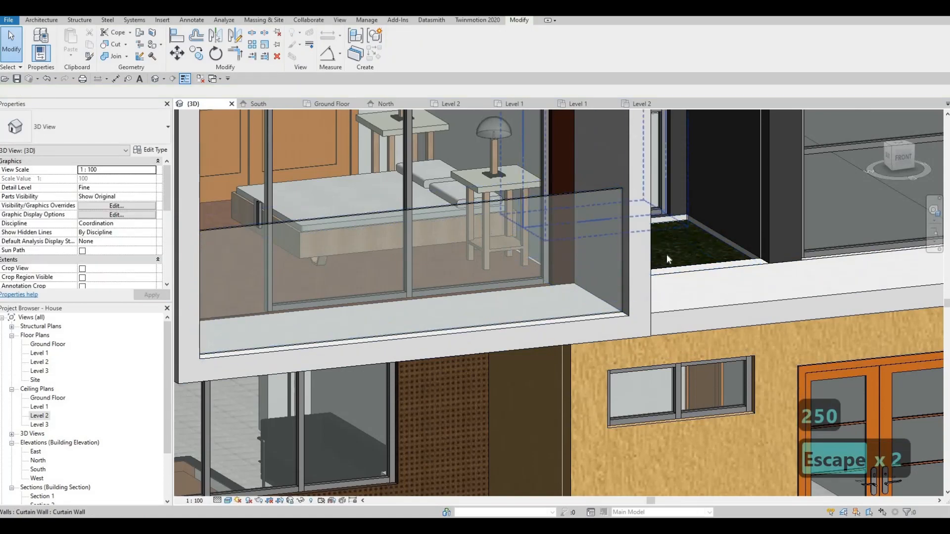
Step: Examine the house exterior from above, the side and the front for wall and frame faces that still need a finish
scroll(667, 254, down, 5)
shift+middle_drag(666, 283, 386, 308)
scroll(469, 327, down, 3)
shift+middle_drag(445, 319, 544, 337)
scroll(546, 308, up, 2)
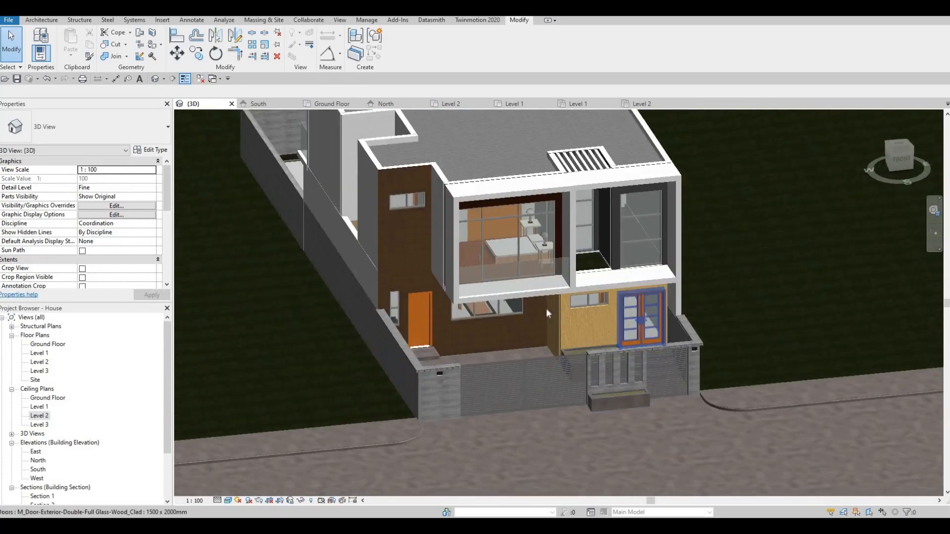
shift+middle_drag(592, 252, 577, 199)
scroll(555, 261, up, 2)
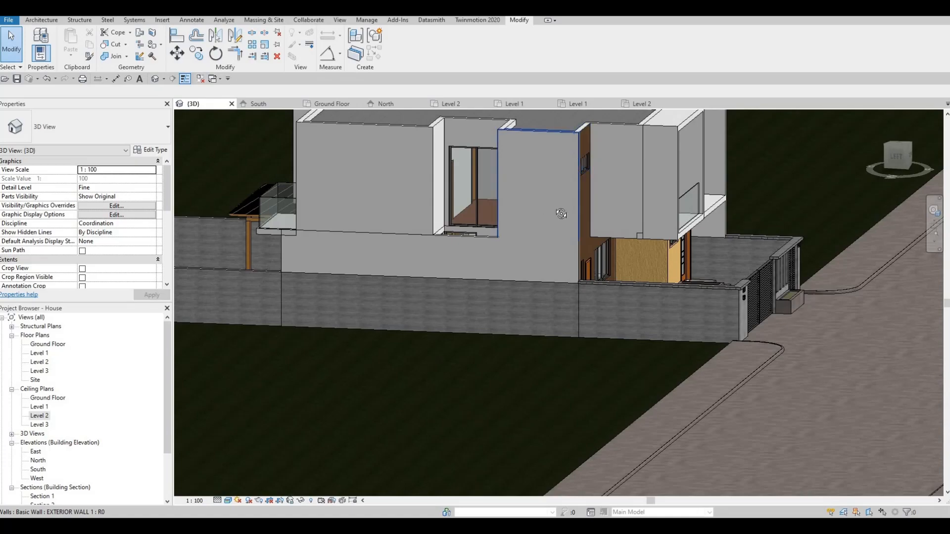
shift+middle_drag(611, 245, 588, 259)
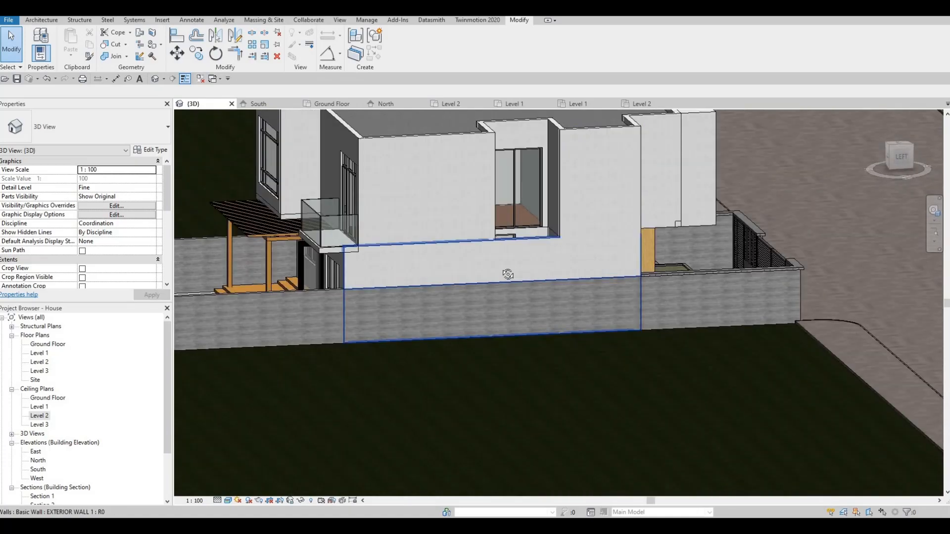
scroll(507, 268, up, 2)
scroll(503, 256, down, 3)
shift+middle_drag(504, 257, 503, 265)
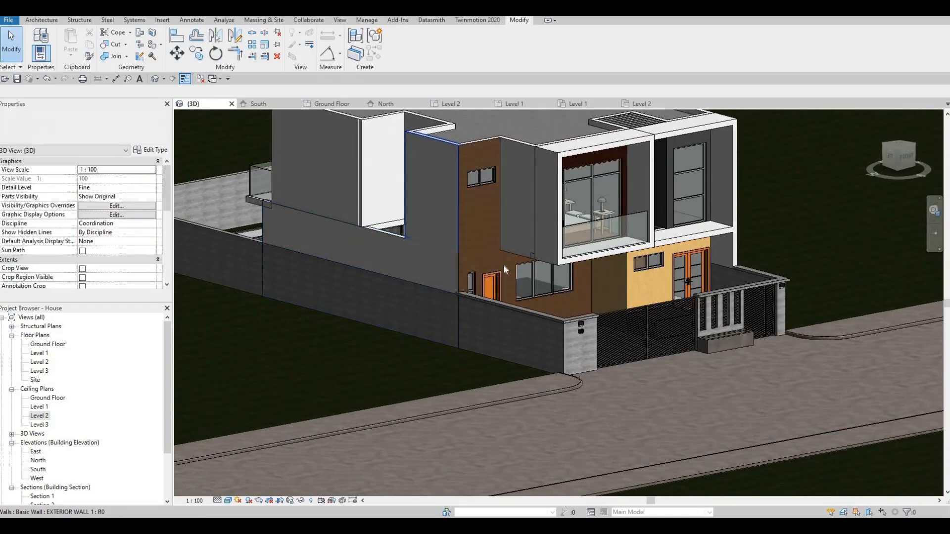
scroll(552, 280, up, 2)
scroll(552, 276, up, 4)
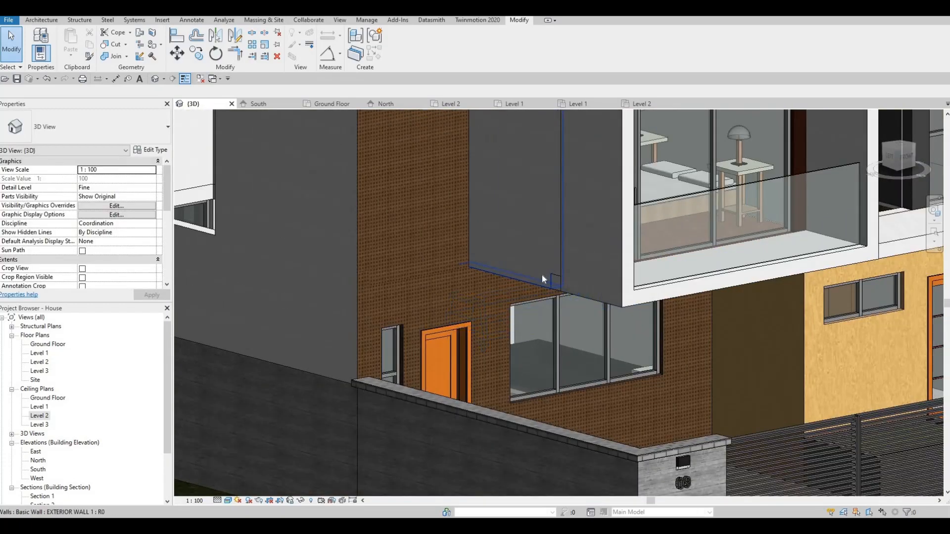
scroll(582, 277, down, 3)
shift+middle_drag(582, 277, 605, 294)
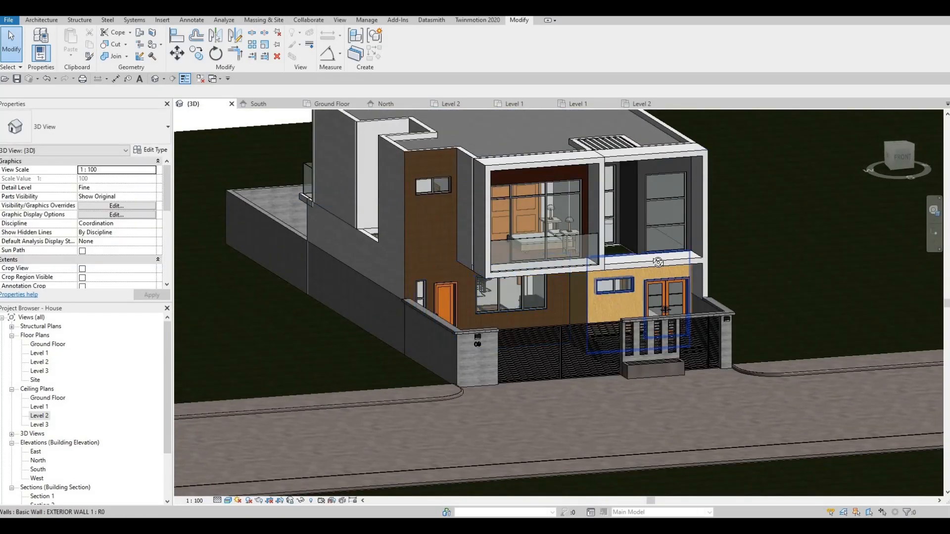
Step: Edit the white facade frame in place and paint the outer side face and soffit of the bay beside the balcony with Softwood, Lumber
shift+middle_drag(665, 237, 799, 224)
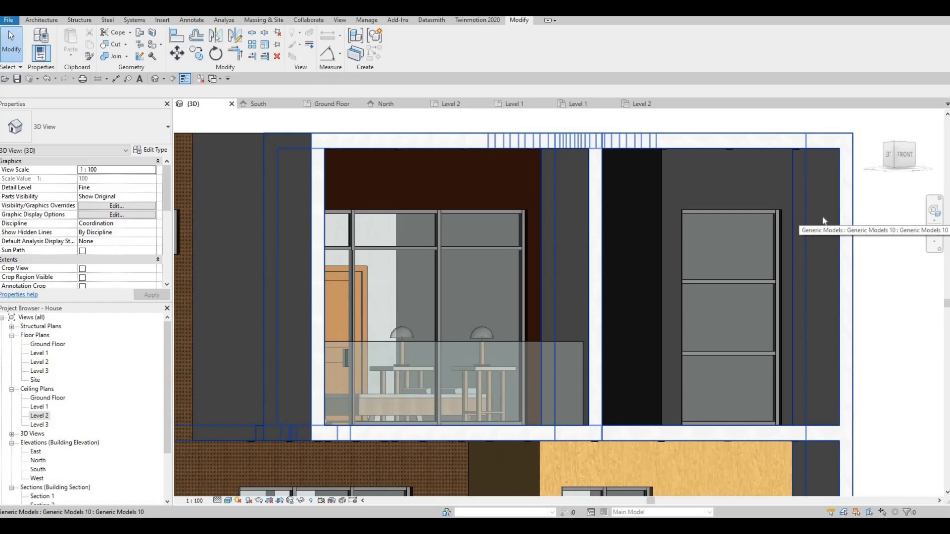
click(823, 220)
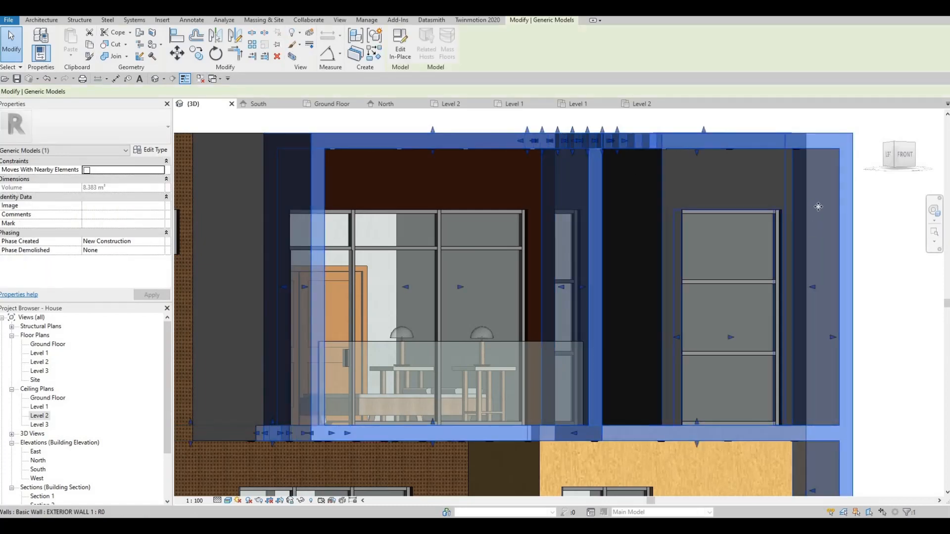
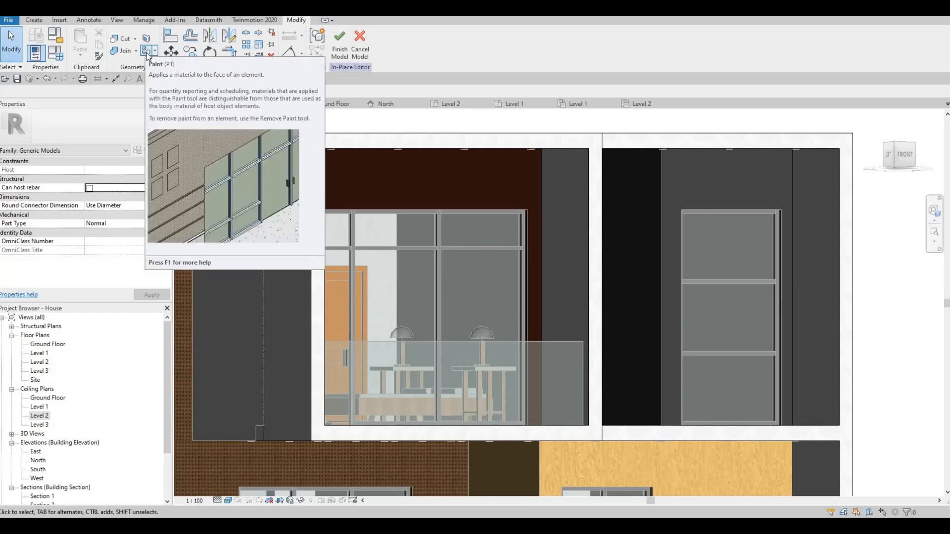
click(147, 56)
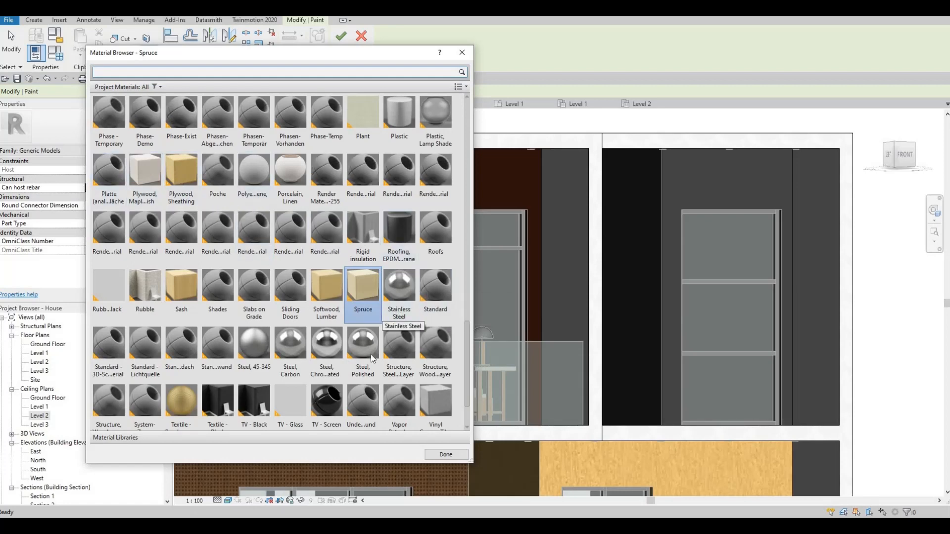
scroll(445, 366, down, 1)
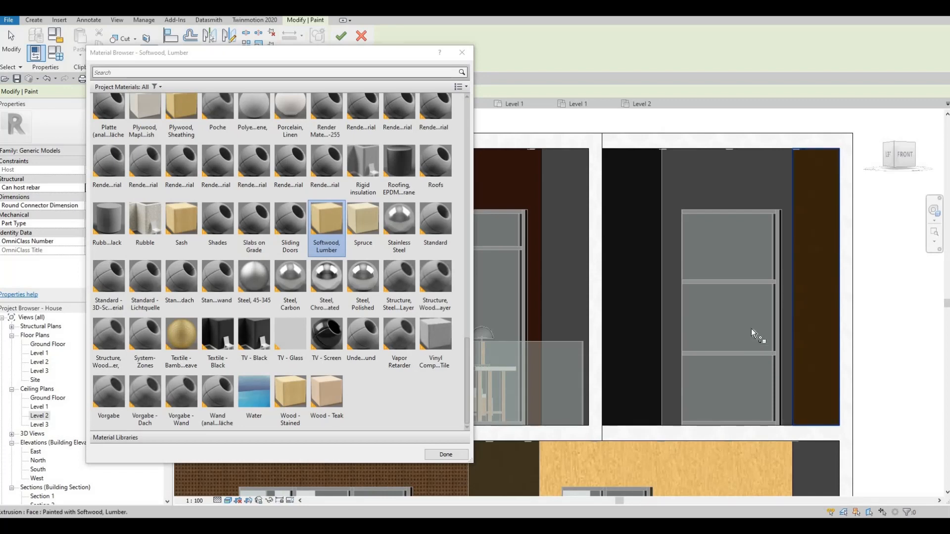
shift+middle_drag(757, 277, 693, 155)
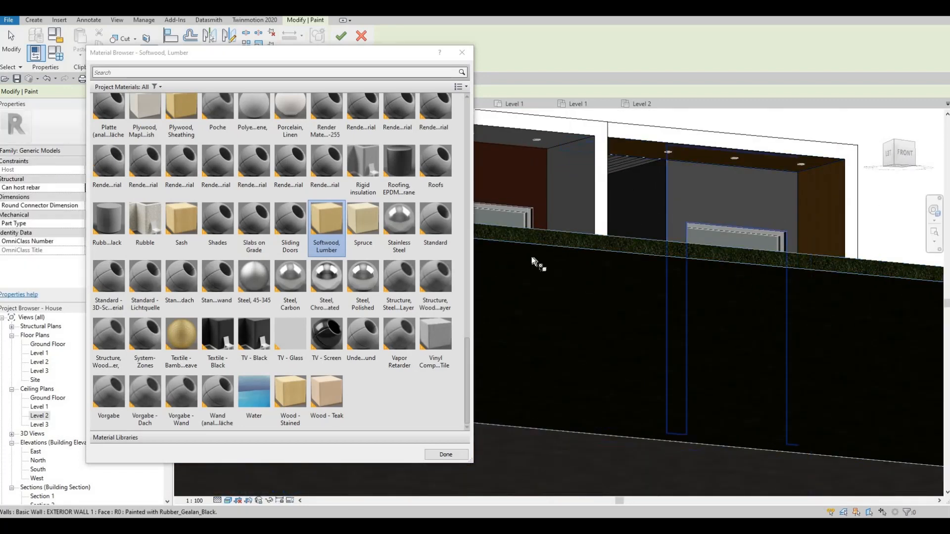
Step: Paint the soffit and both inner side faces of the frame around the bedroom balcony with Softwood, Lumber
shift+middle_drag(662, 254, 804, 269)
middle_drag(804, 270, 845, 282)
middle_drag(514, 246, 810, 238)
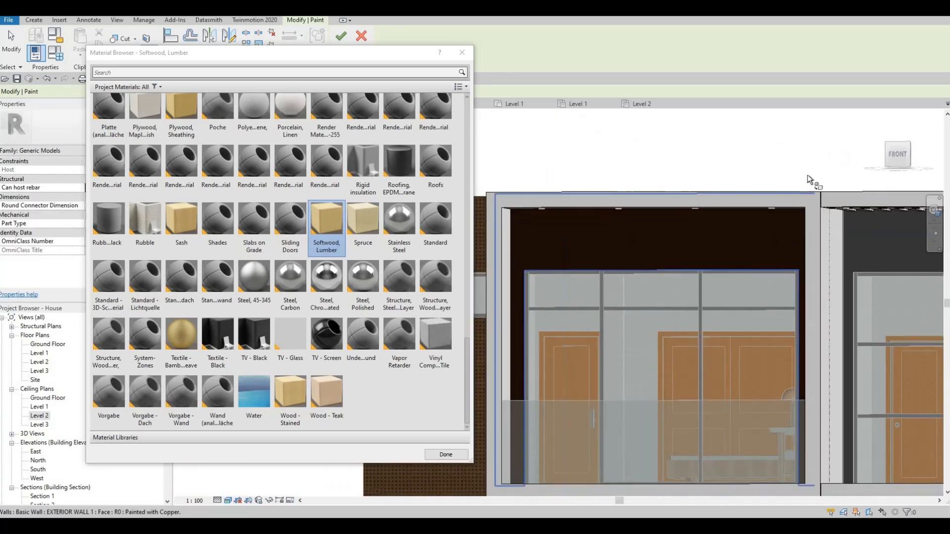
shift+middle_drag(810, 182, 812, 136)
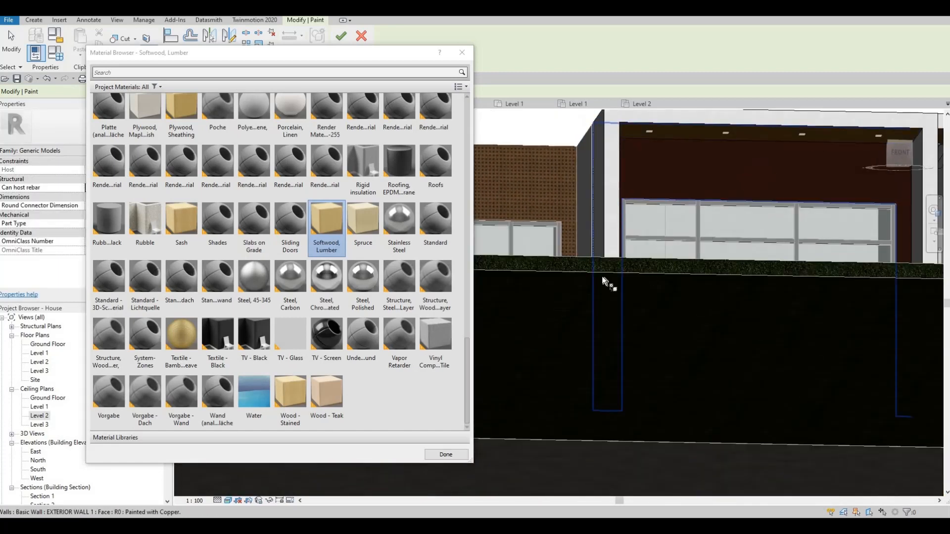
mouse_move(609, 282)
shift+middle_down()
mouse_move(687, 270)
mouse_move(616, 272)
shift+middle_up()
click(692, 333)
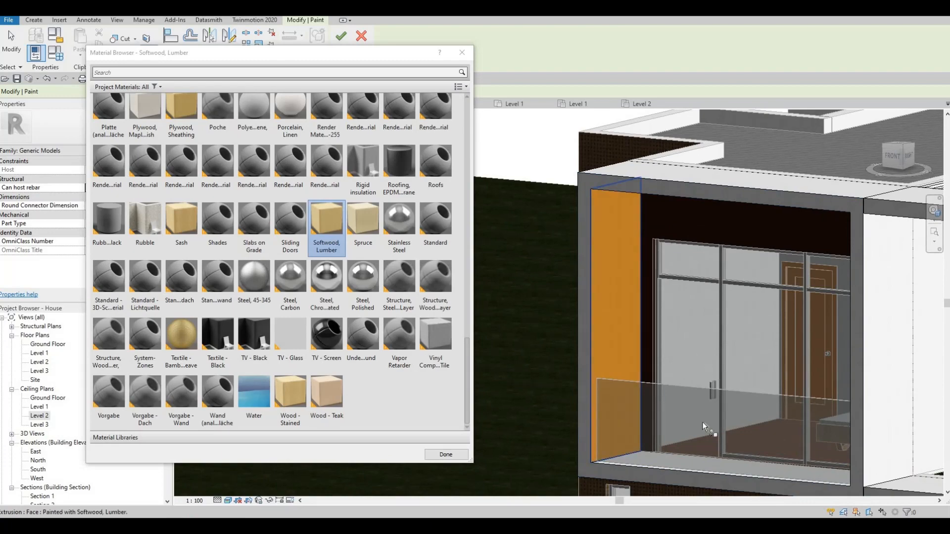
mouse_move(836, 396)
shift+middle_down()
mouse_move(896, 364)
mouse_move(708, 347)
mouse_move(653, 356)
mouse_move(762, 321)
mouse_move(750, 336)
mouse_move(812, 279)
mouse_move(759, 277)
mouse_move(683, 177)
shift+middle_up()
click(811, 279)
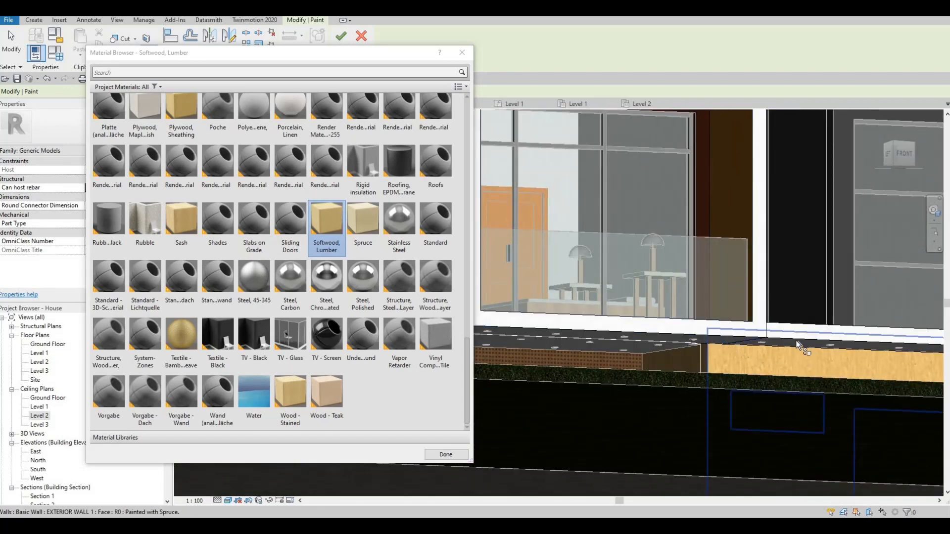
Step: Paint the underside of the facade frame below the balcony and the adjacent bay with Softwood, Lumber
scroll(794, 341, up, 2)
click(702, 337)
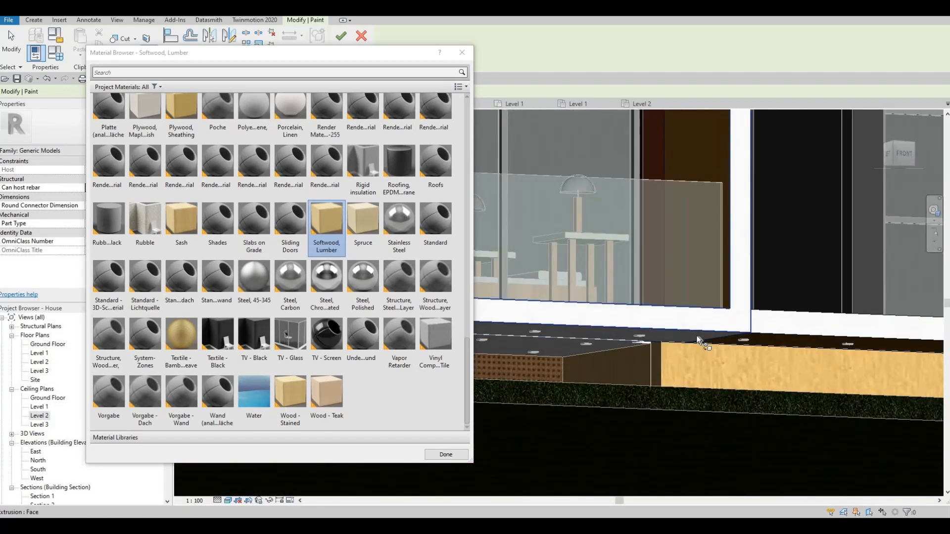
middle_drag(606, 343, 611, 338)
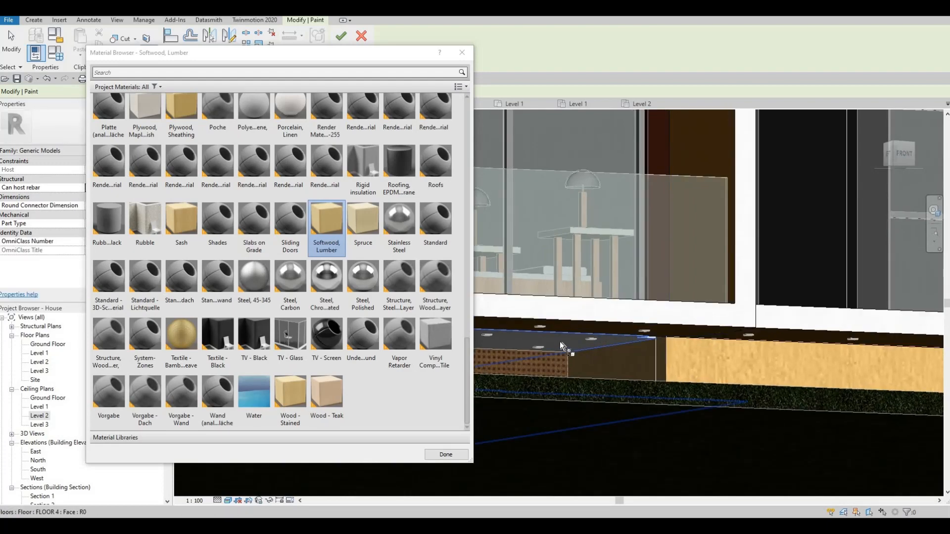
shift+middle_drag(762, 337, 636, 204)
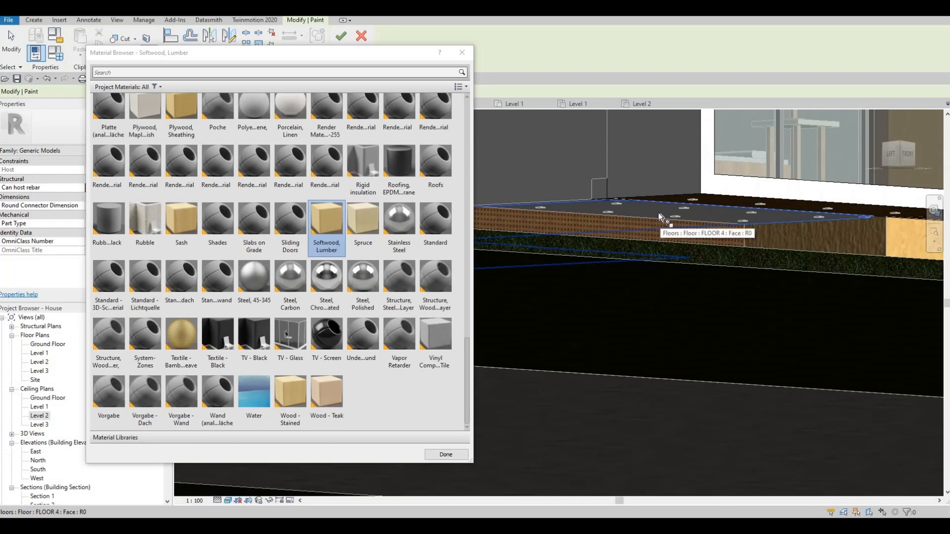
key(Escape)
key(Escape)
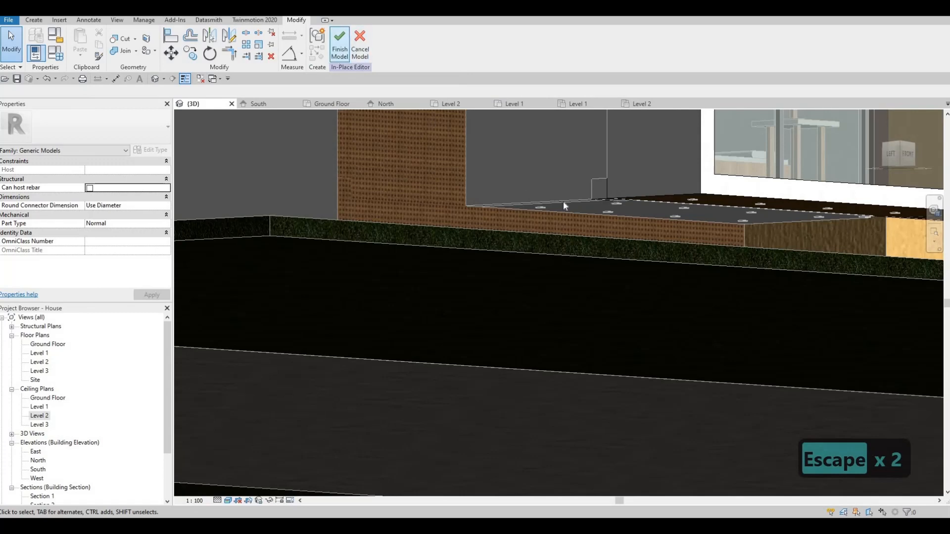
Step: Start a Split Face on the underside of FLOOR 4 and pick the adjoining EXTERIOR WALL 1 edge as the split line
click(650, 214)
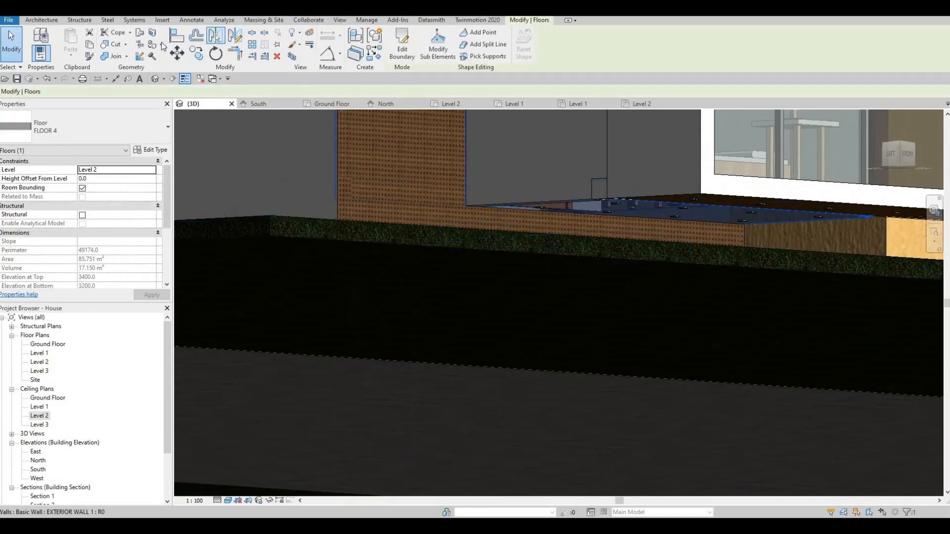
key(Escape)
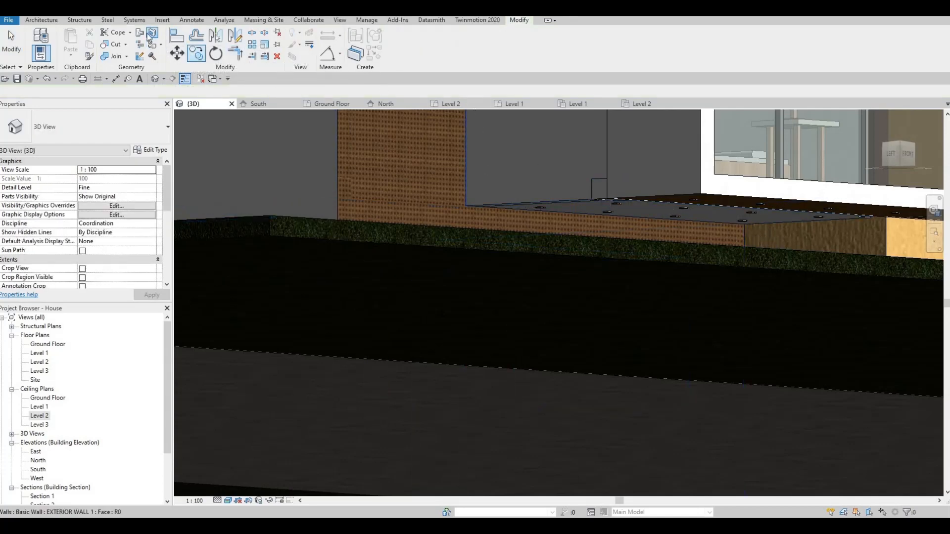
click(632, 213)
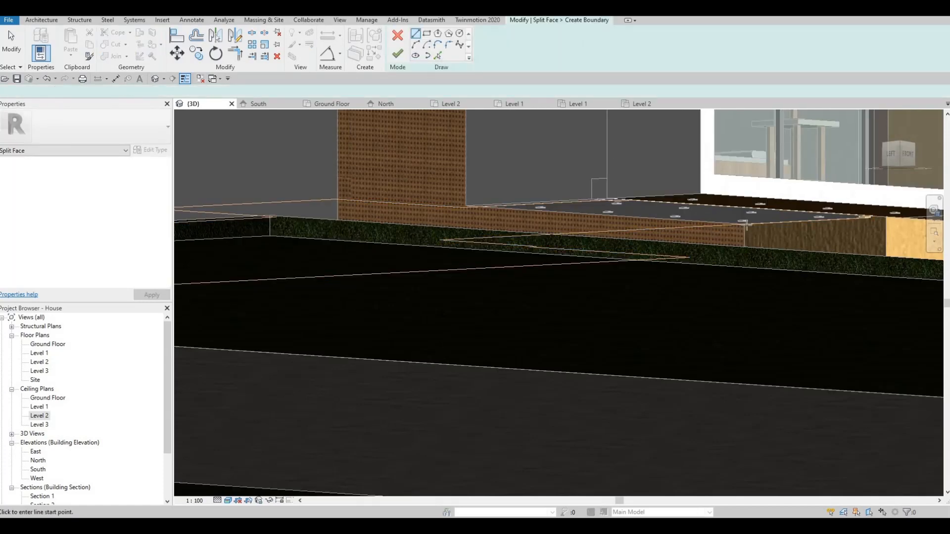
scroll(750, 231, up, 4)
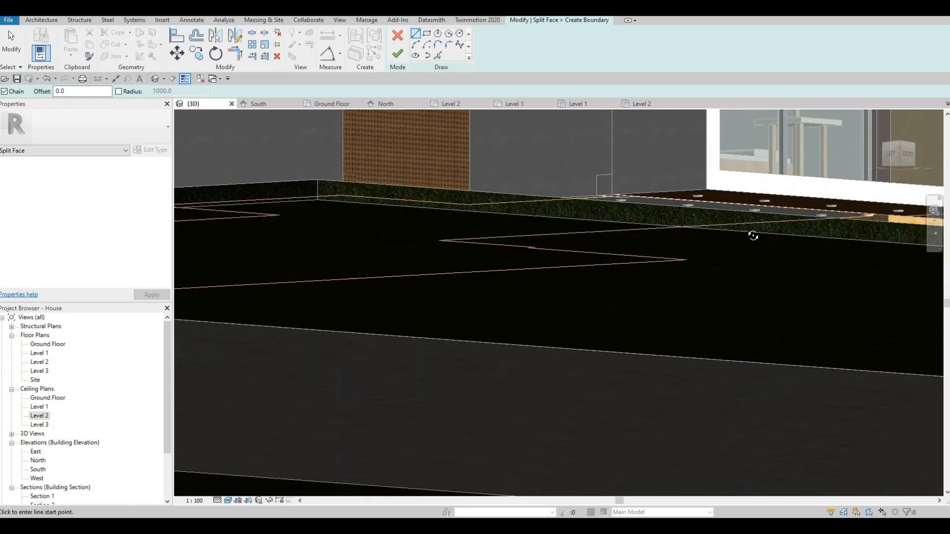
scroll(754, 232, up, 2)
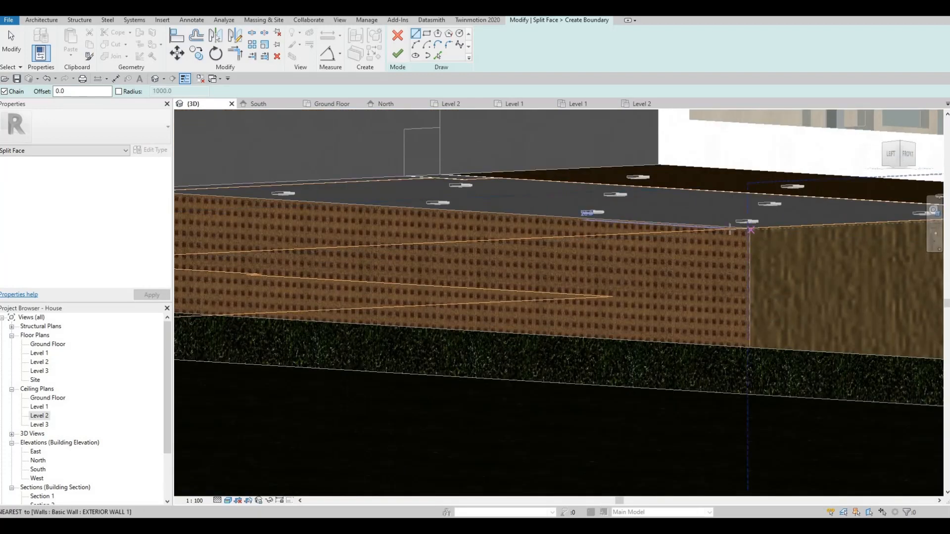
click(438, 55)
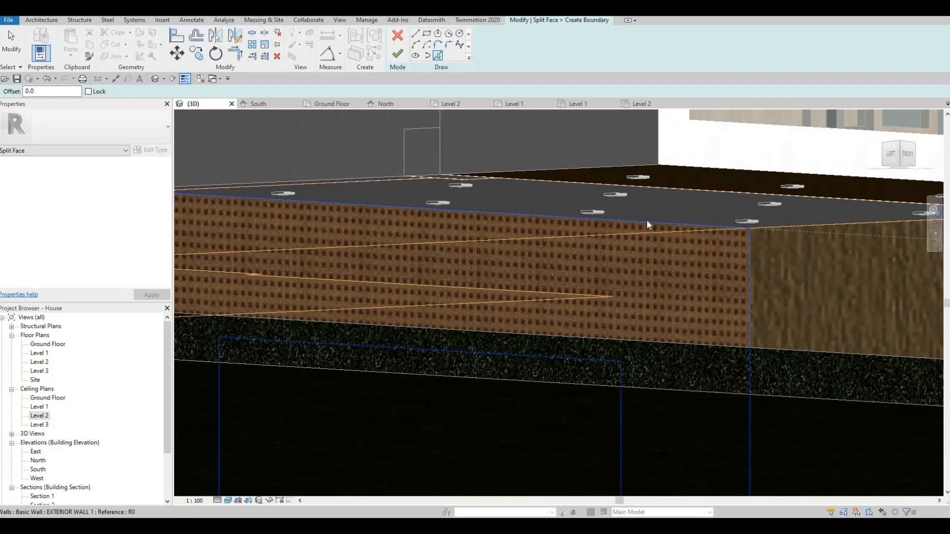
key(Tab)
click(646, 221)
scroll(445, 237, up, 5)
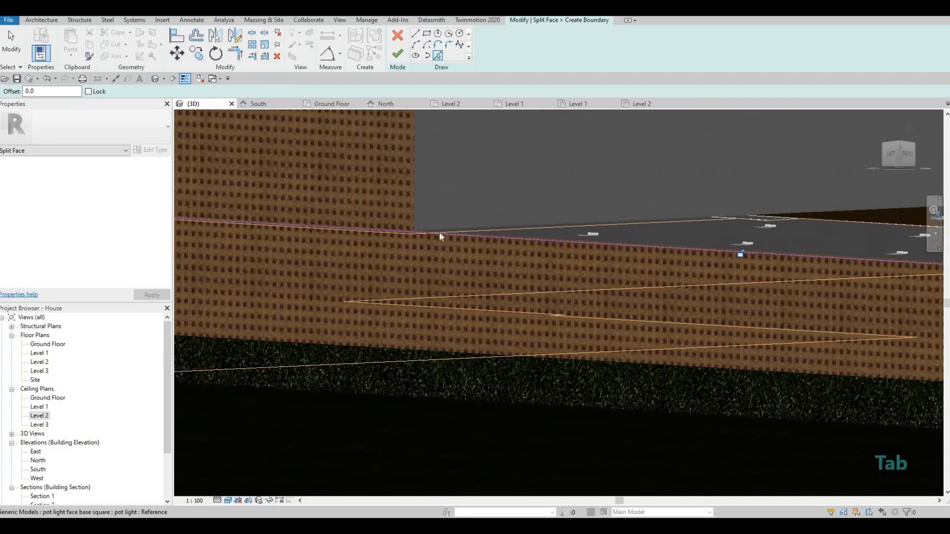
key(Escape)
key(Escape)
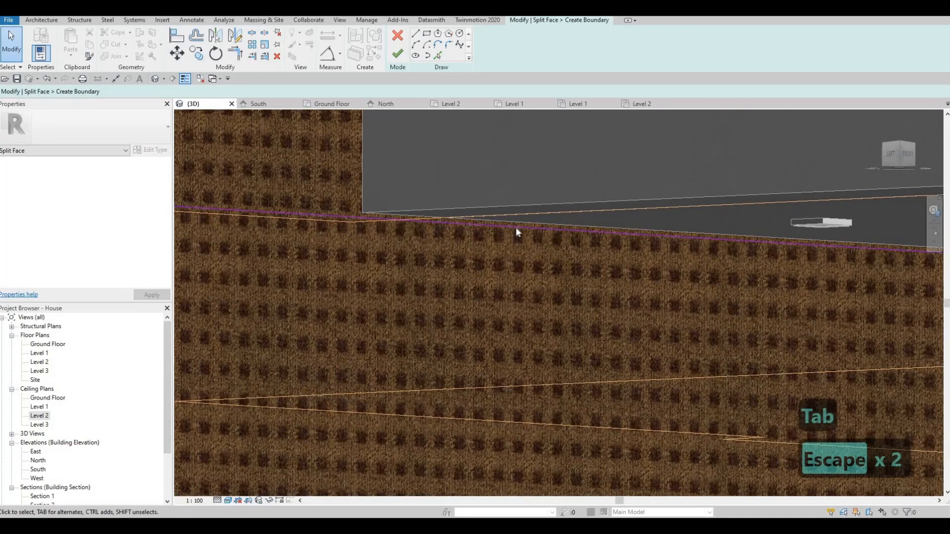
key(t)
key(r)
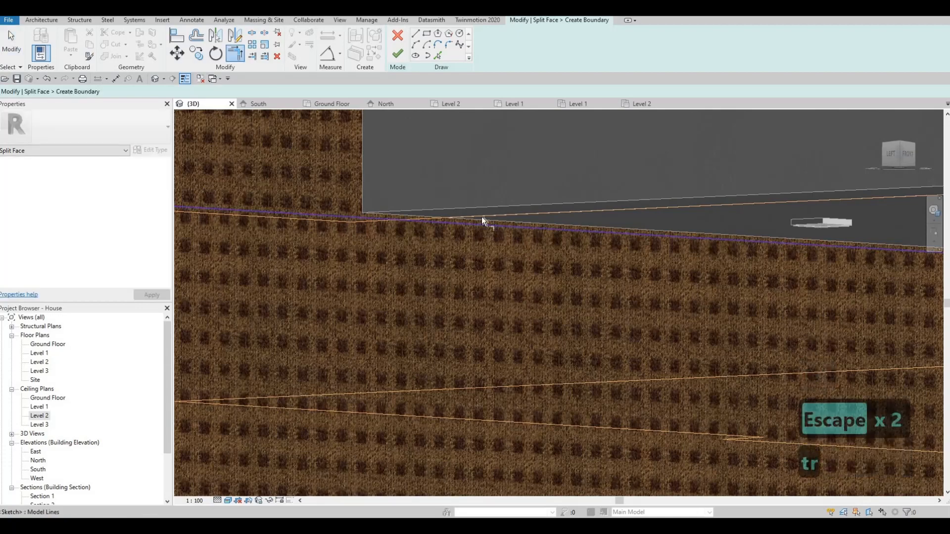
click(482, 218)
scroll(380, 226, down, 5)
key(Escape)
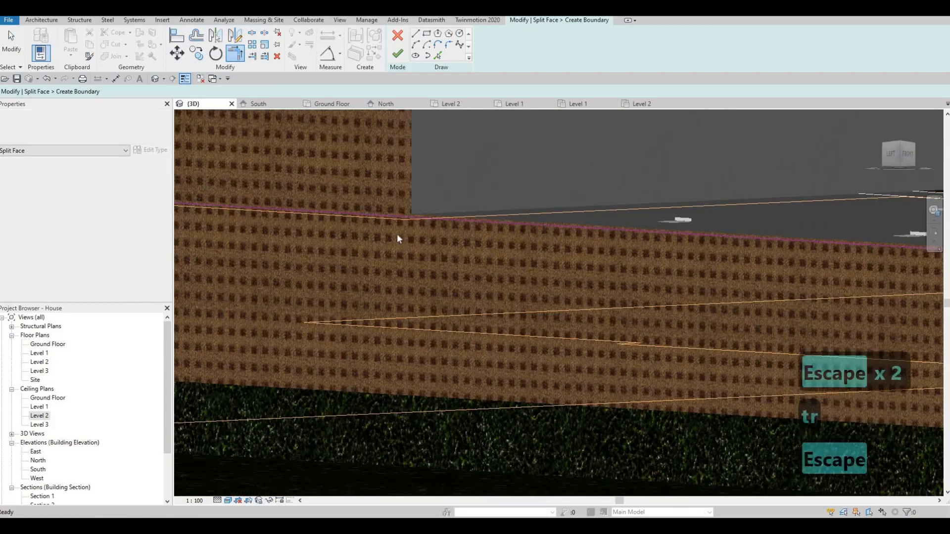
Step: Try to stretch the end of the split line to the soffit corner in 3D, and undo the changes
click(330, 223)
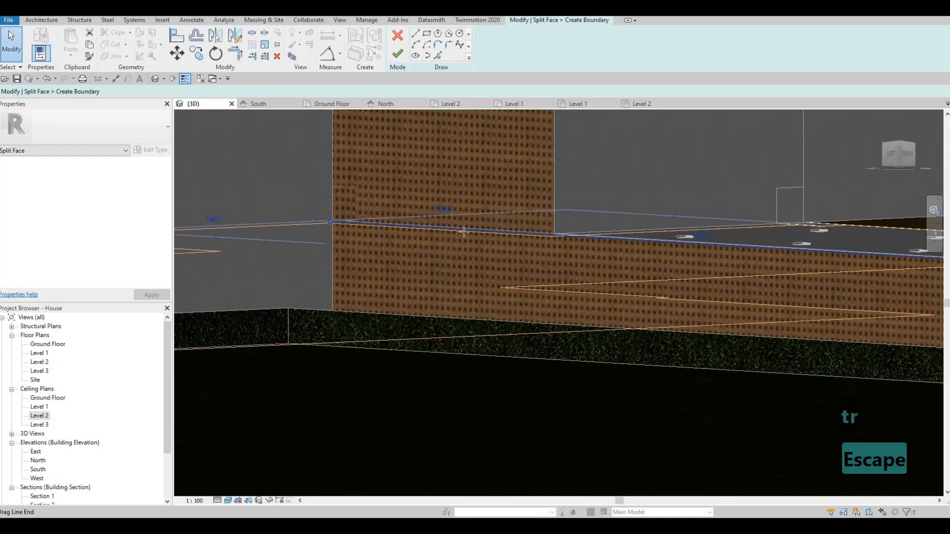
drag(565, 238, 563, 238)
scroll(561, 239, up, 2)
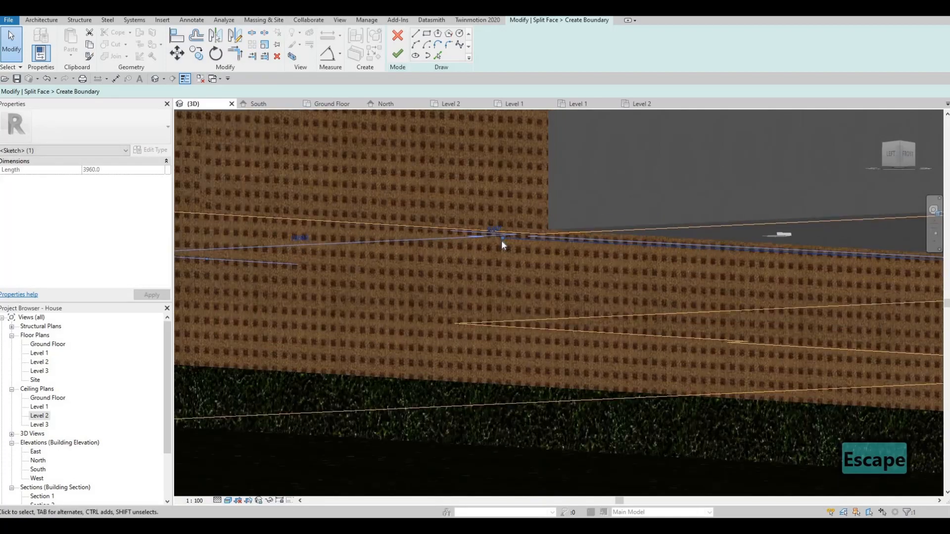
scroll(514, 233, up, 1)
drag(497, 239, 588, 228)
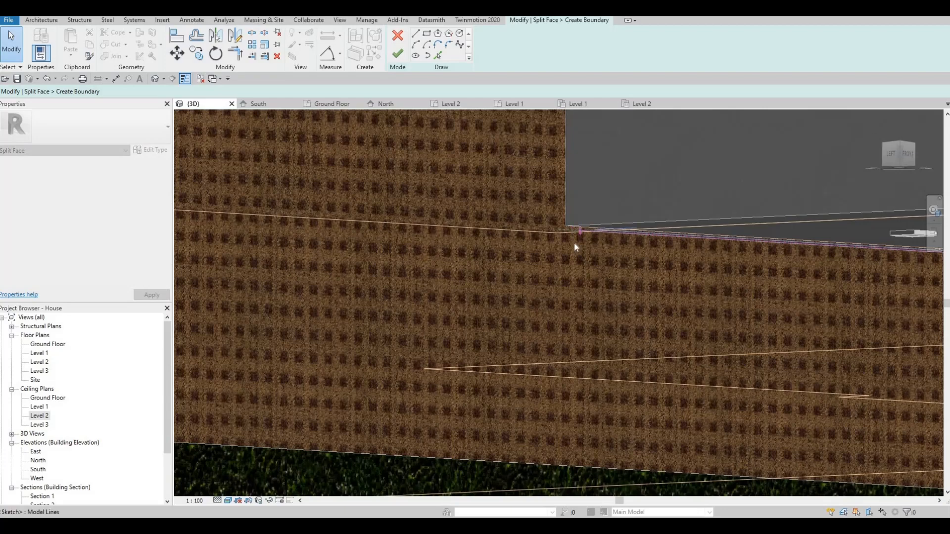
key(ctrl+z)
key(ctrl+z)
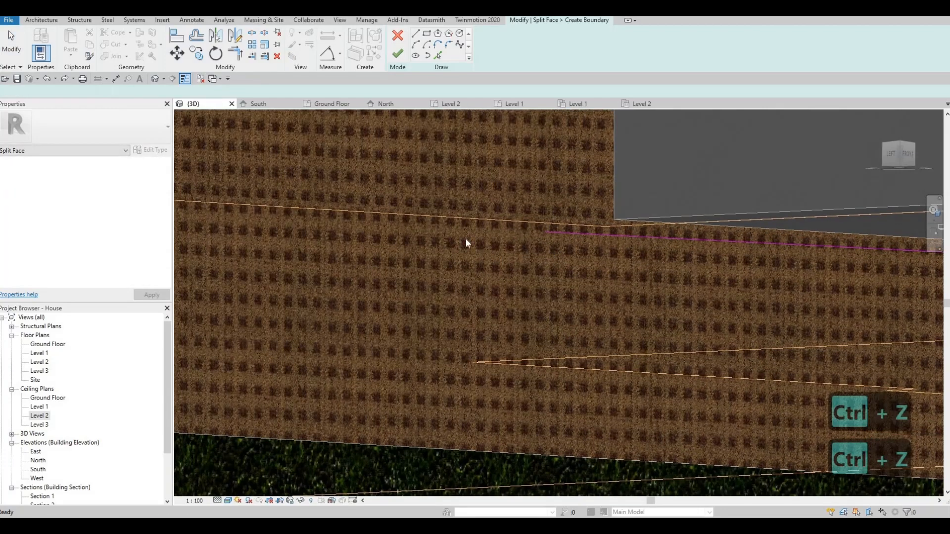
Step: In the Ground Floor plan, shorten the split line's west end along grid H to the porch soffit's side boundary
scroll(466, 241, down, 4)
mouse_move(525, 237)
middle_down()
mouse_move(564, 233)
mouse_move(549, 239)
middle_up()
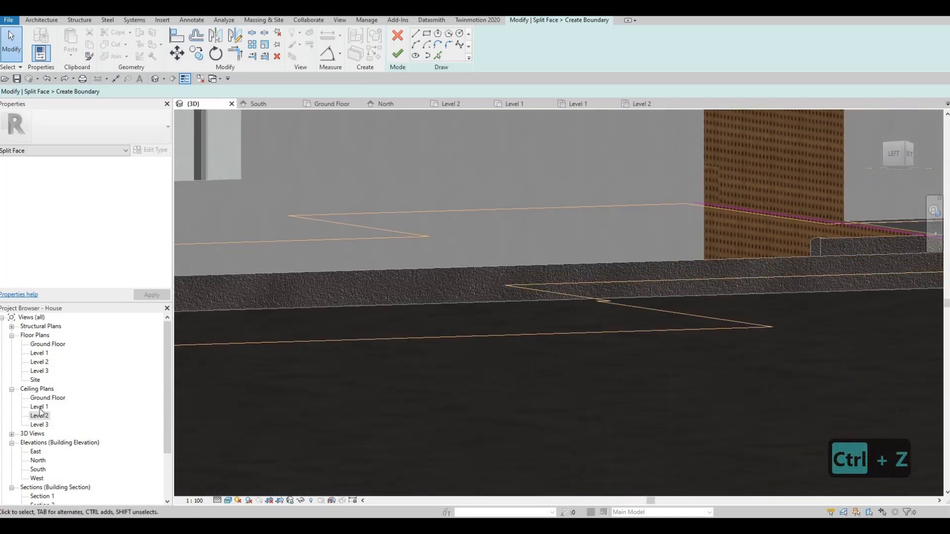
double_click(47, 344)
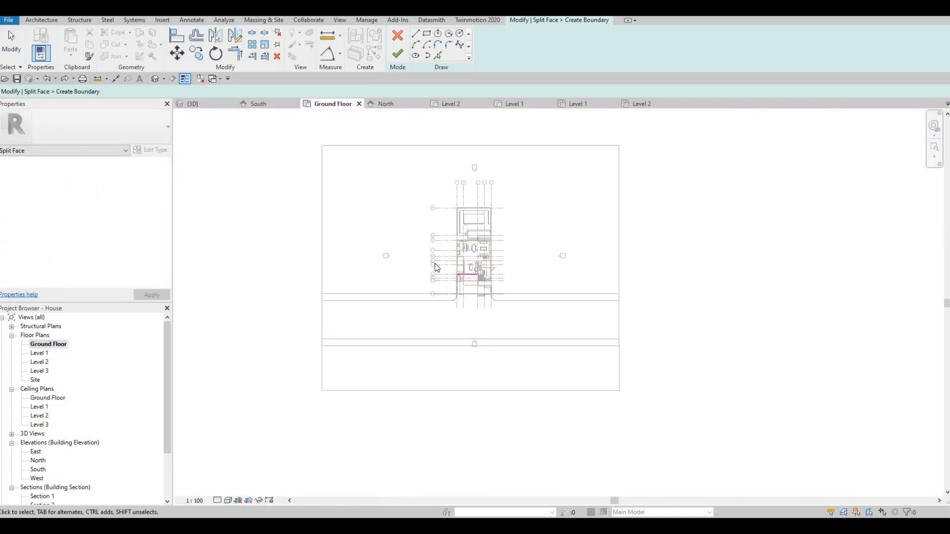
scroll(458, 282, up, 8)
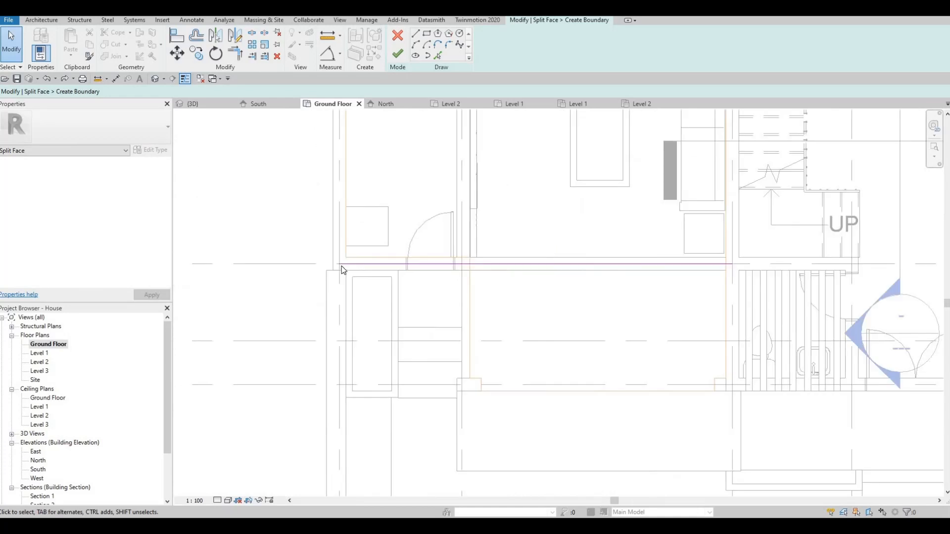
key(Escape)
key(Escape)
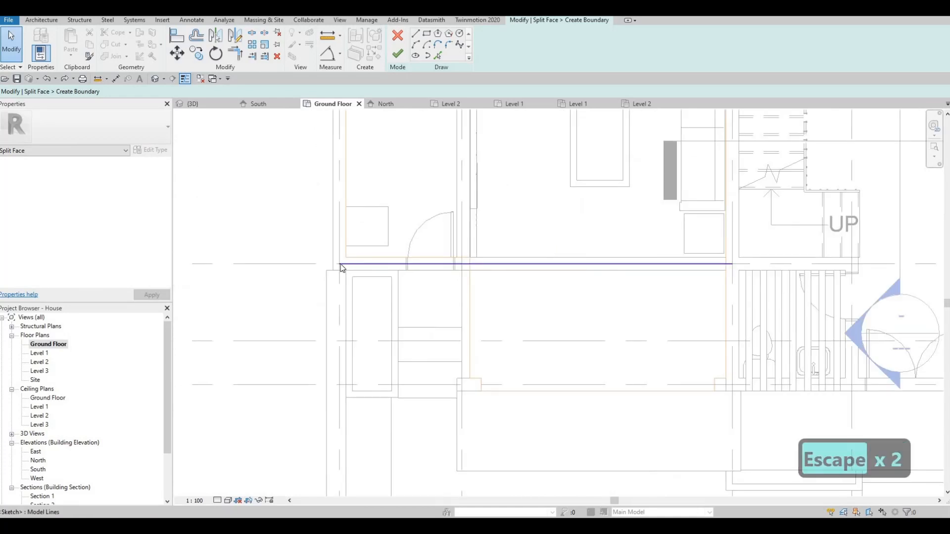
click(389, 265)
drag(339, 264, 470, 265)
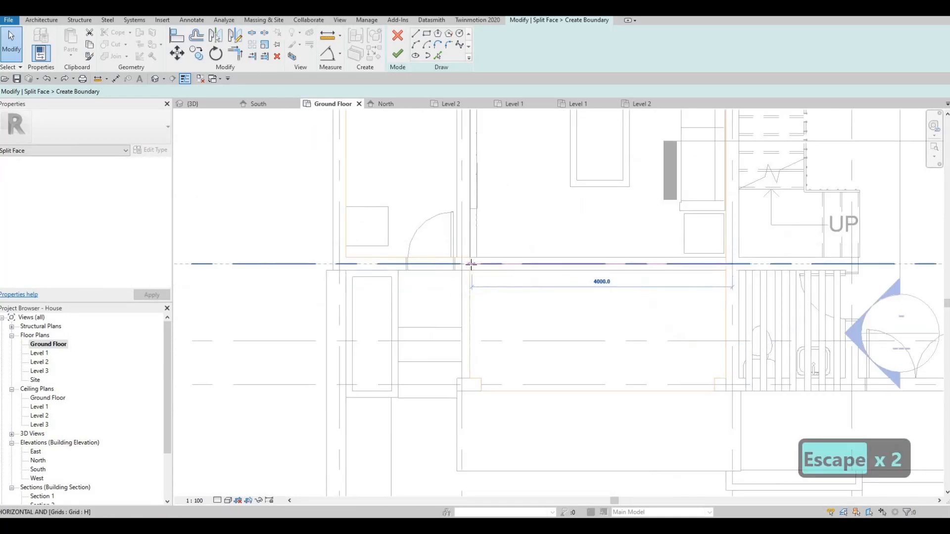
key(Escape)
Step: Pull the split line's east end back to the opposite floor boundary and finish the split face
middle_drag(646, 288, 612, 289)
click(714, 263)
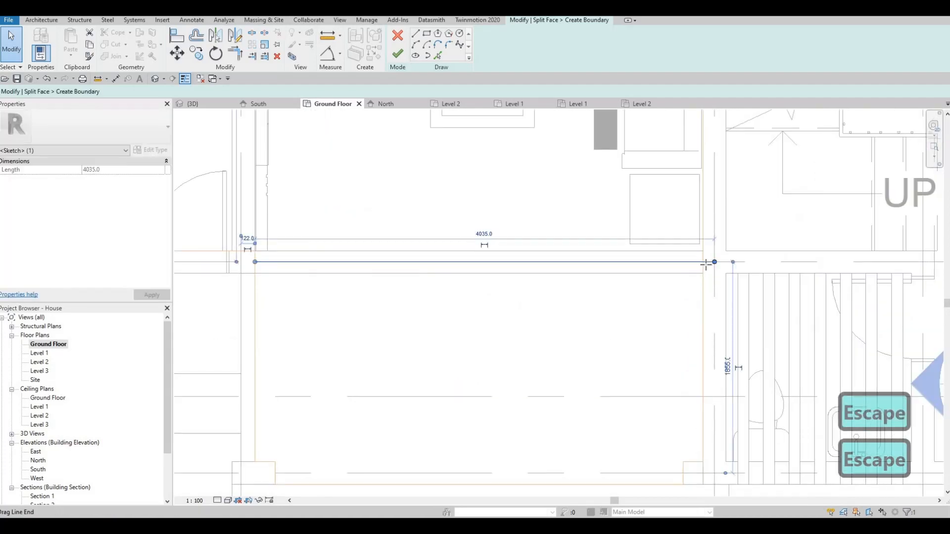
drag(714, 262, 703, 263)
scroll(581, 305, down, 2)
scroll(590, 291, down, 2)
key(Escape)
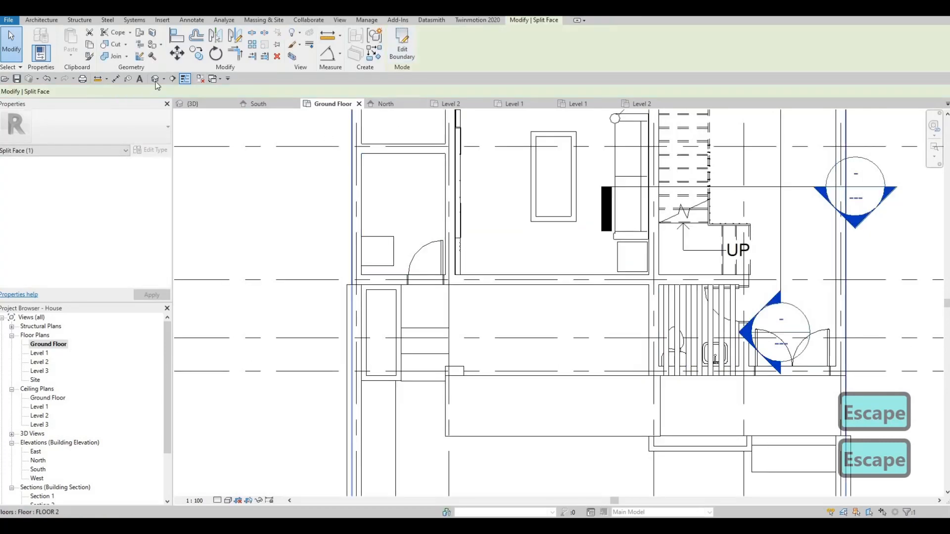
Step: Return to the 3D view of the porch soffit and open the white facade frame for in-place editing
click(213, 104)
scroll(554, 250, down, 2)
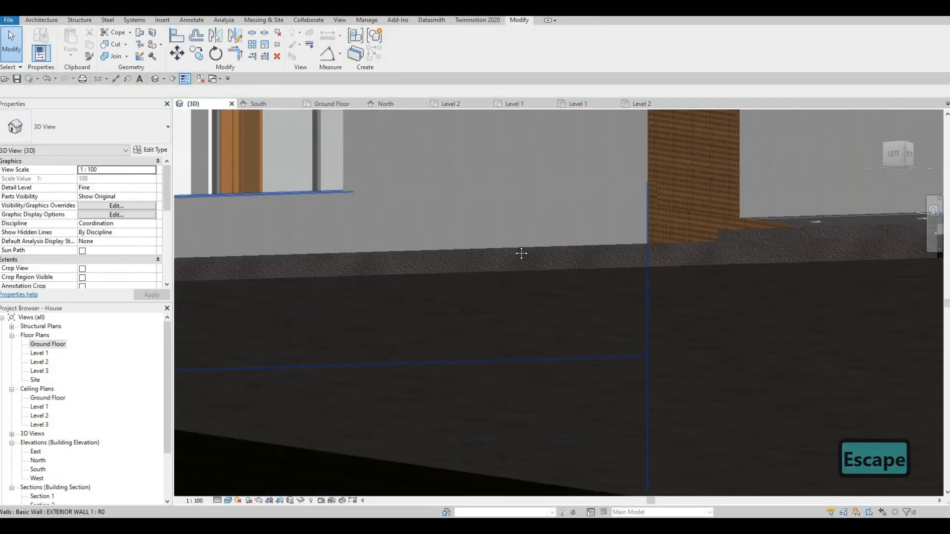
middle_drag(521, 254, 356, 257)
scroll(554, 231, down, 2)
scroll(557, 263, down, 2)
shift+middle_drag(556, 264, 534, 262)
scroll(564, 300, up, 4)
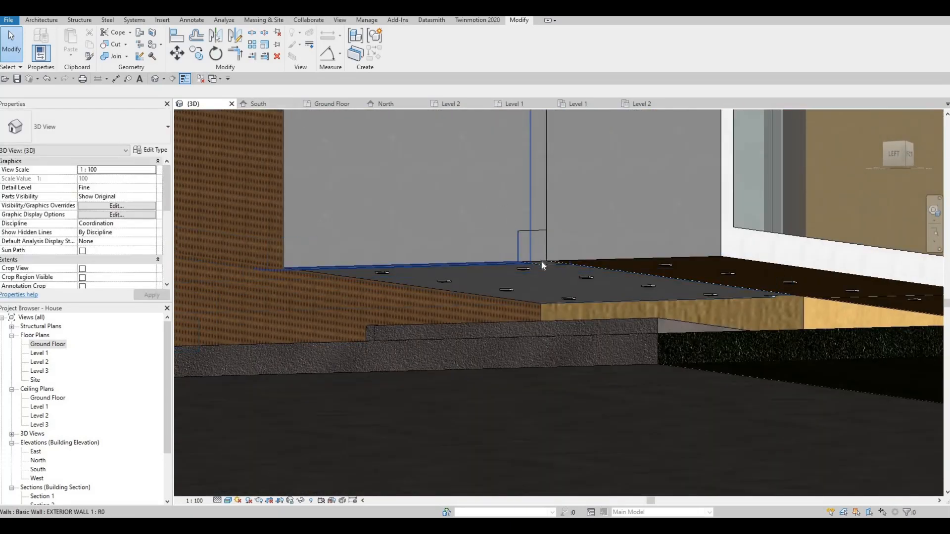
click(622, 246)
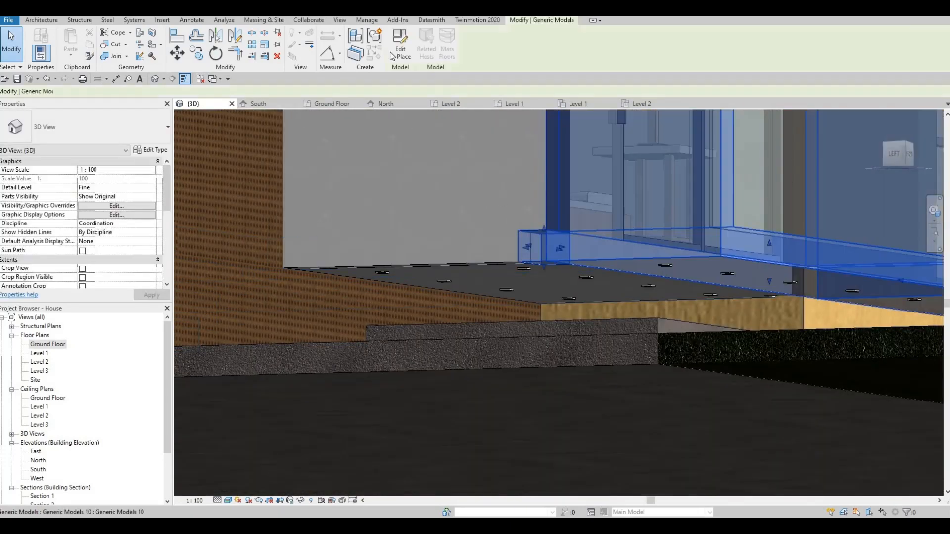
double_click(569, 266)
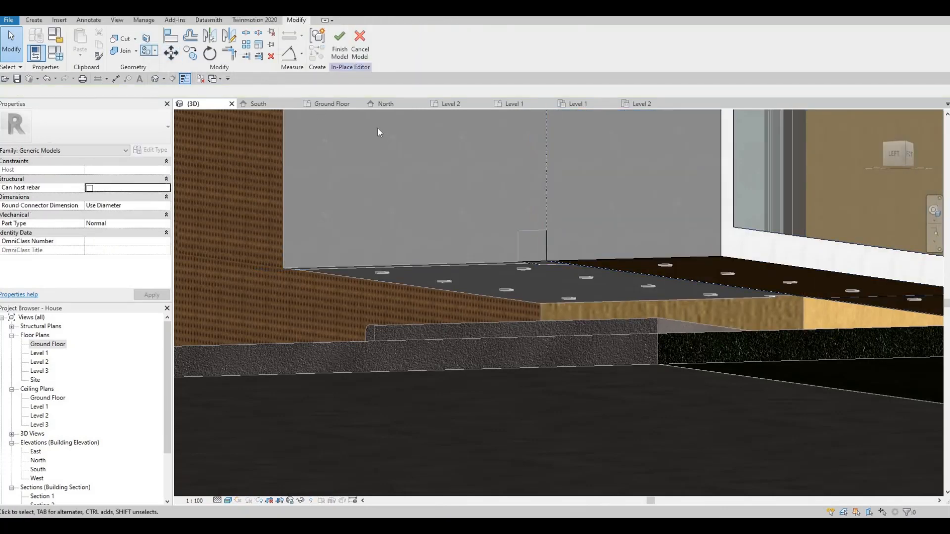
Step: Paint the split soffit region of FLOOR 4 with Softwood, Lumber
click(146, 39)
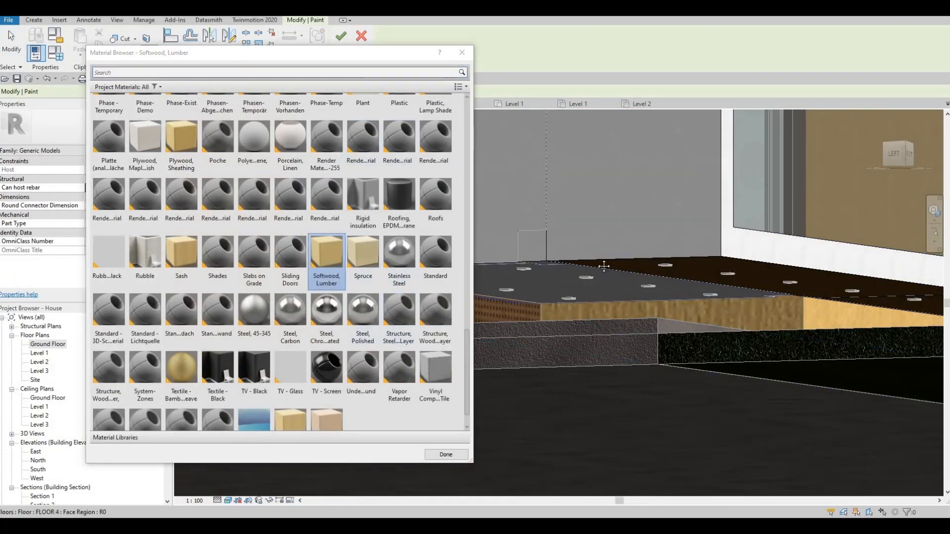
scroll(601, 265, up, 3)
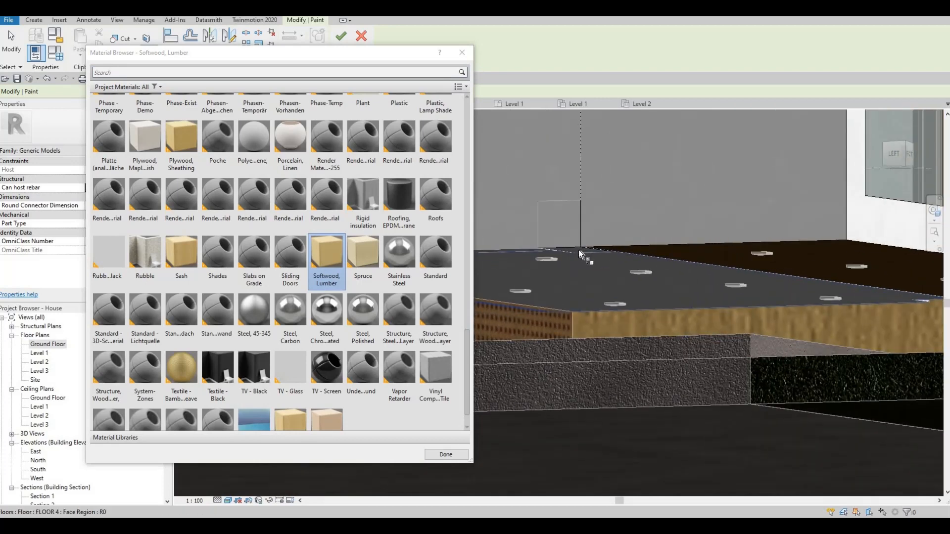
click(579, 253)
scroll(575, 247, up, 2)
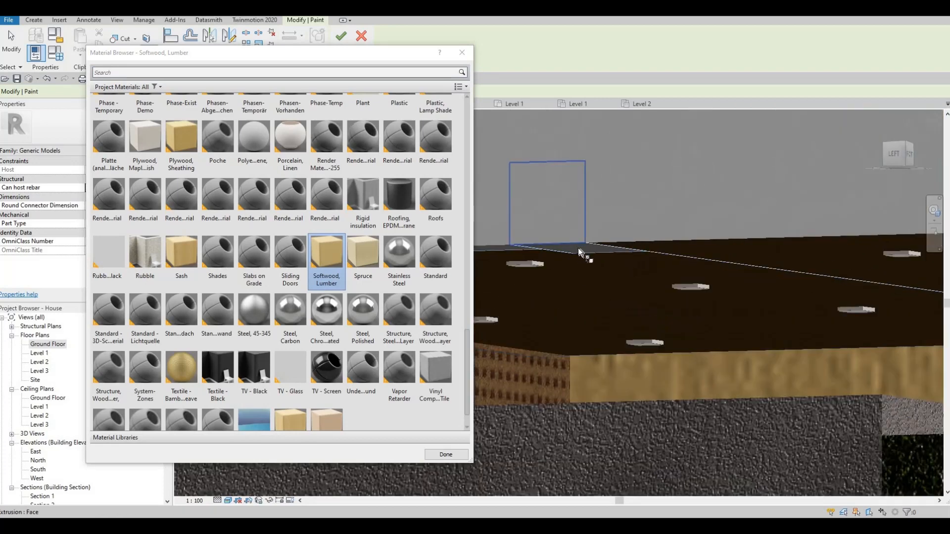
scroll(613, 239, down, 2)
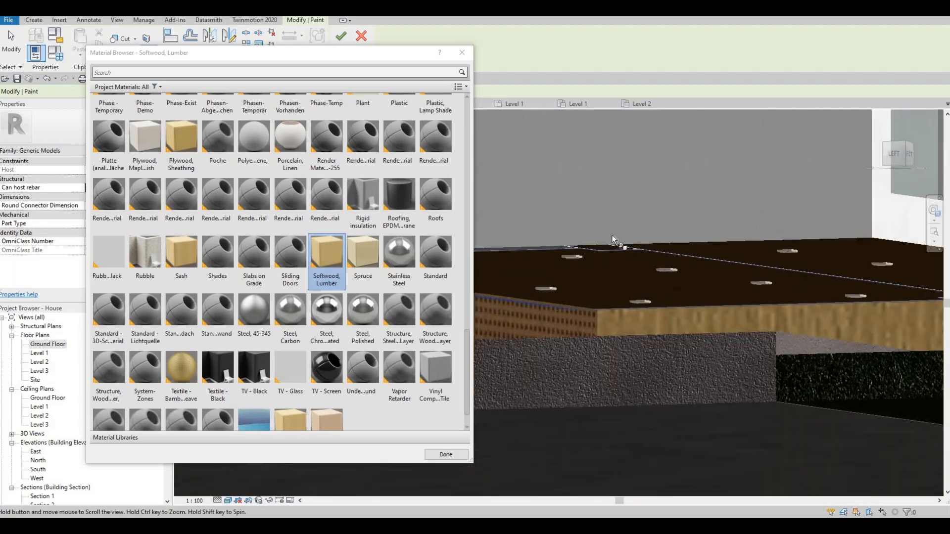
Step: Try painting the EXTERIOR WALL 1 face above the narrow soffit strip with Softwood, Lumber, and undo it
middle_drag(613, 238, 711, 227)
middle_drag(598, 241, 712, 250)
middle_drag(529, 251, 652, 255)
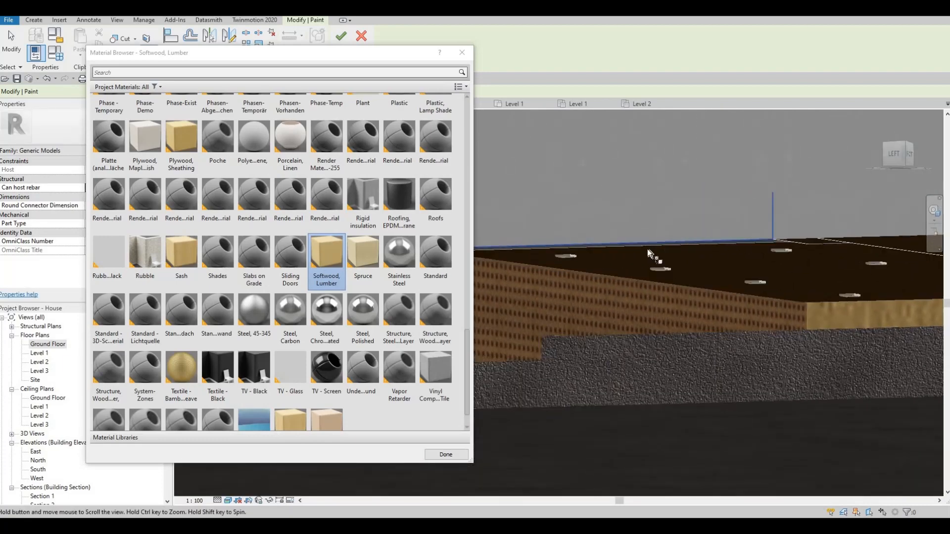
scroll(639, 257, down, 1)
scroll(565, 259, up, 2)
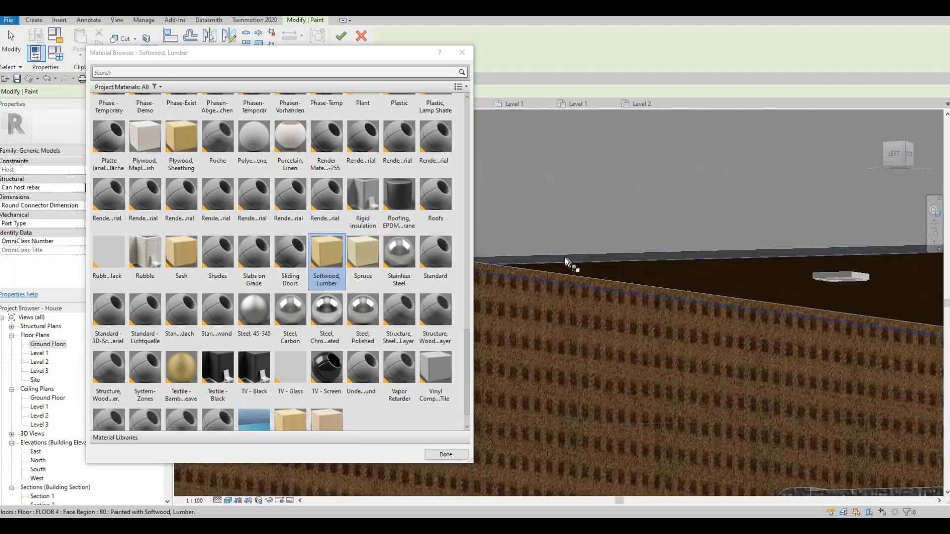
click(569, 247)
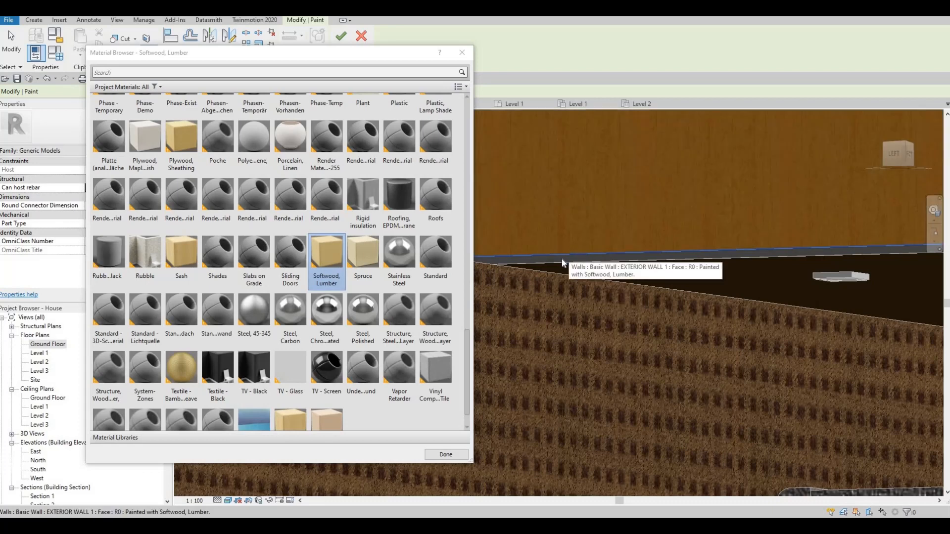
key(ctrl+z)
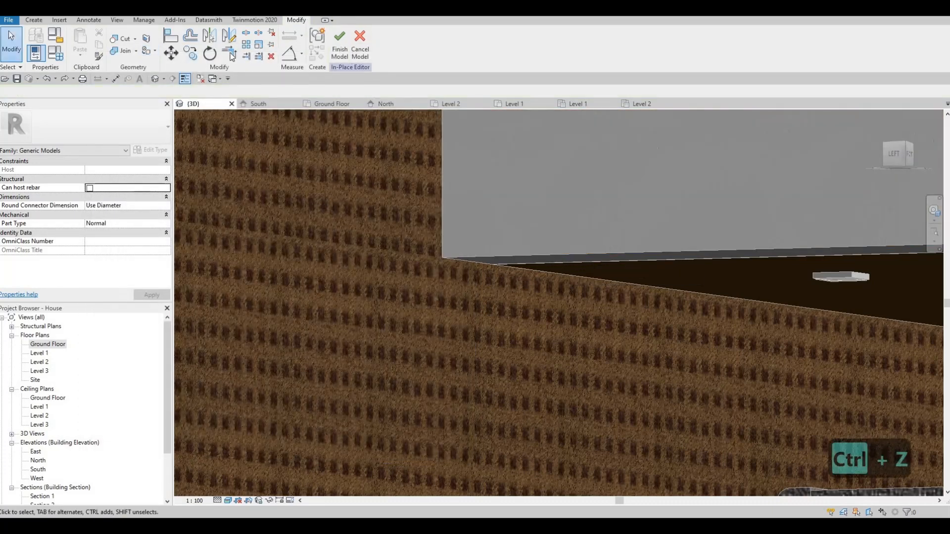
Step: Leave in-place editing of the facade frame and clear the selection of EXTERIOR WALL 1 above the porch soffit
key(Escape)
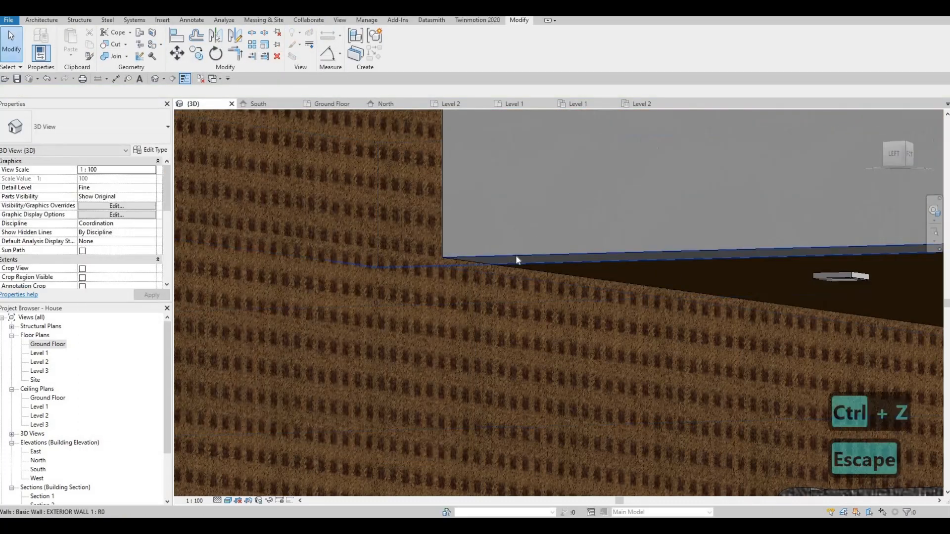
click(508, 151)
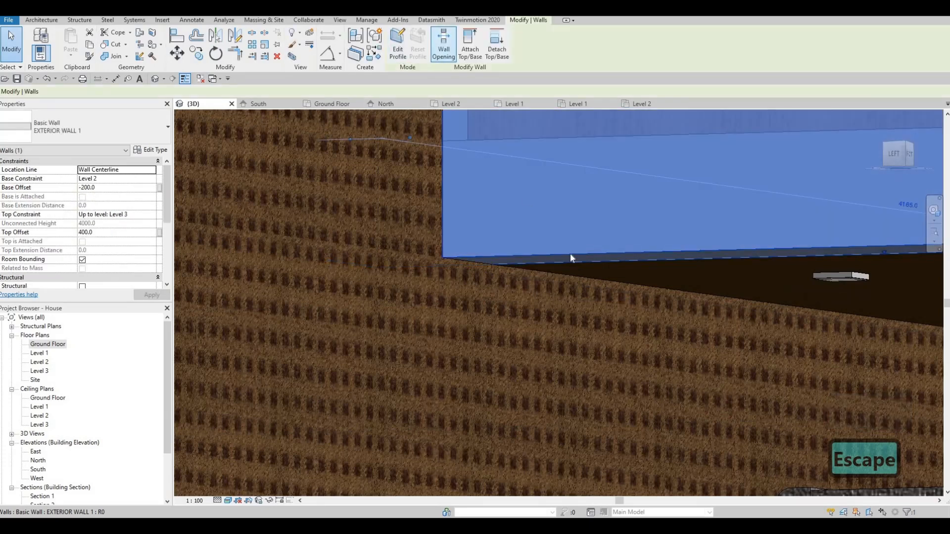
key(Escape)
key(Escape)
click(555, 221)
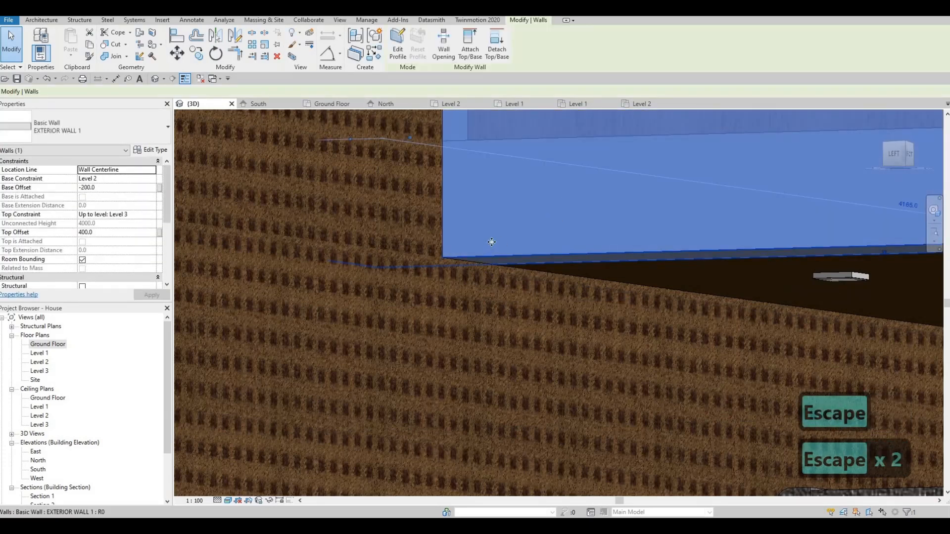
middle_drag(492, 242, 453, 260)
scroll(453, 260, down, 2)
key(Escape)
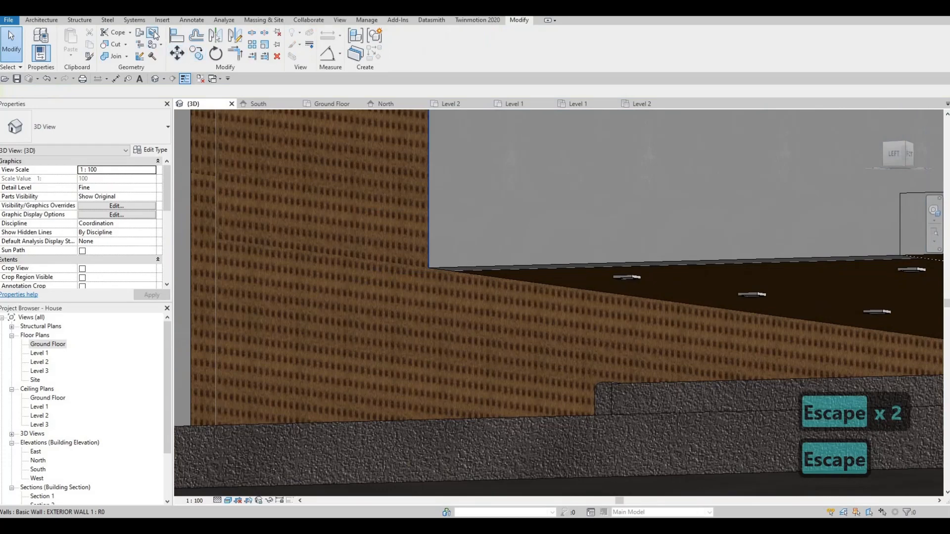
Step: Try to paint the narrow EXTERIOR WALL 1 face bordering the FLOOR 4 soffit with Softwood, Lumber
click(152, 46)
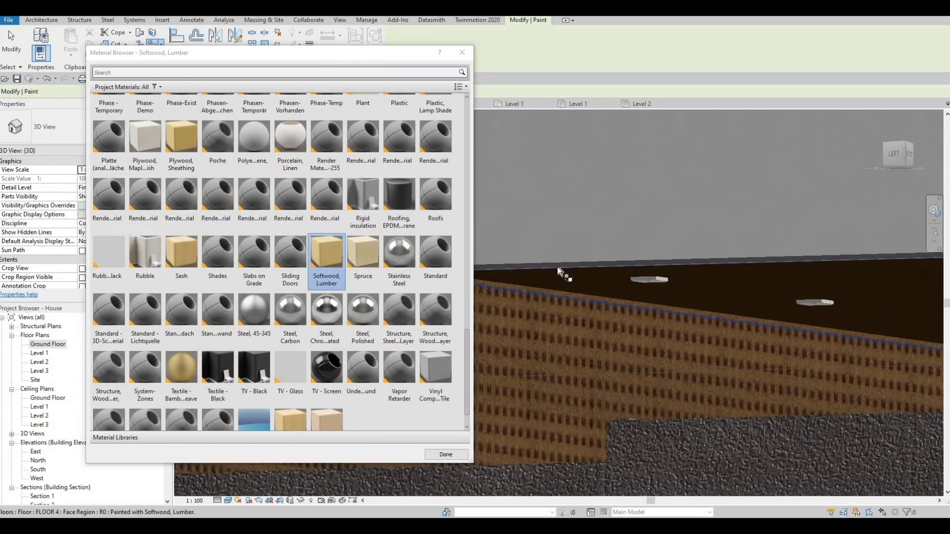
key(Tab)
key(Tab)
key(Tab)
key(Tab)
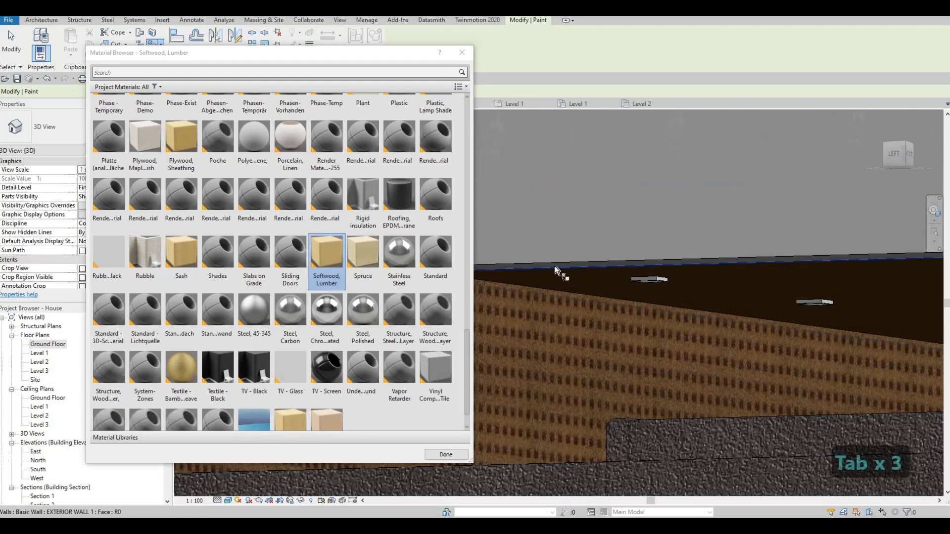
mouse_move(679, 267)
shift+middle_down()
mouse_move(664, 246)
mouse_move(664, 257)
mouse_move(564, 240)
mouse_move(542, 226)
mouse_move(706, 229)
mouse_move(544, 233)
shift+middle_up()
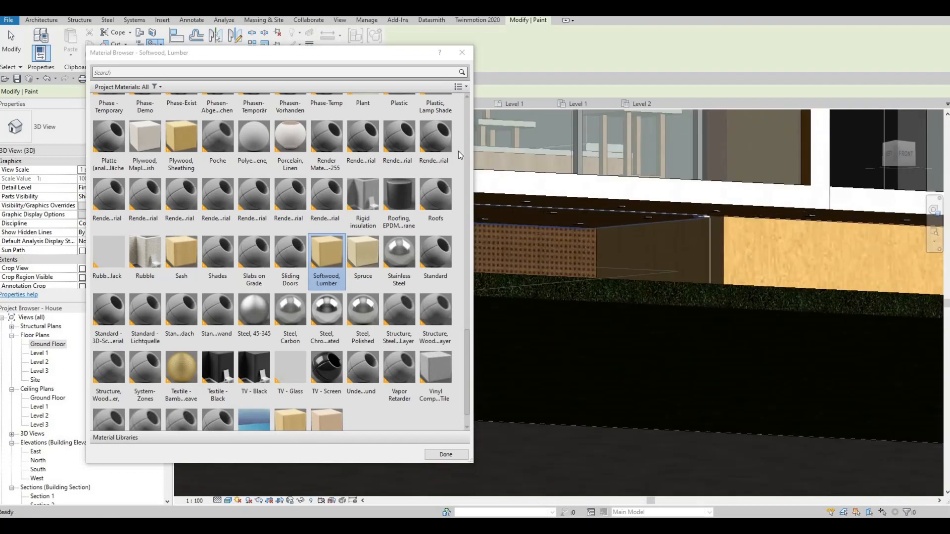
key(Escape)
key(Escape)
Step: Examine the whole house exterior in 3D from a raised front corner
shift+middle_drag(500, 257, 533, 301)
scroll(533, 299, down, 1)
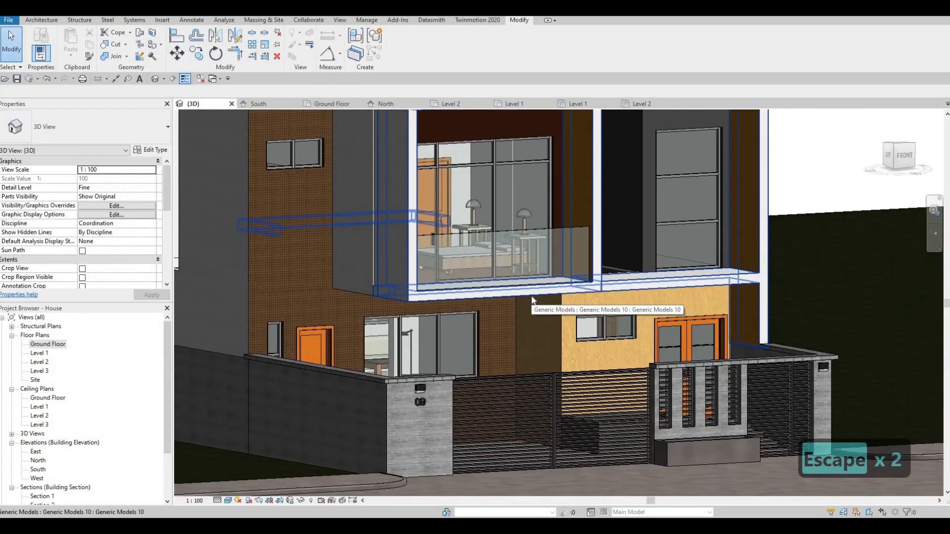
shift+middle_drag(584, 357, 737, 471)
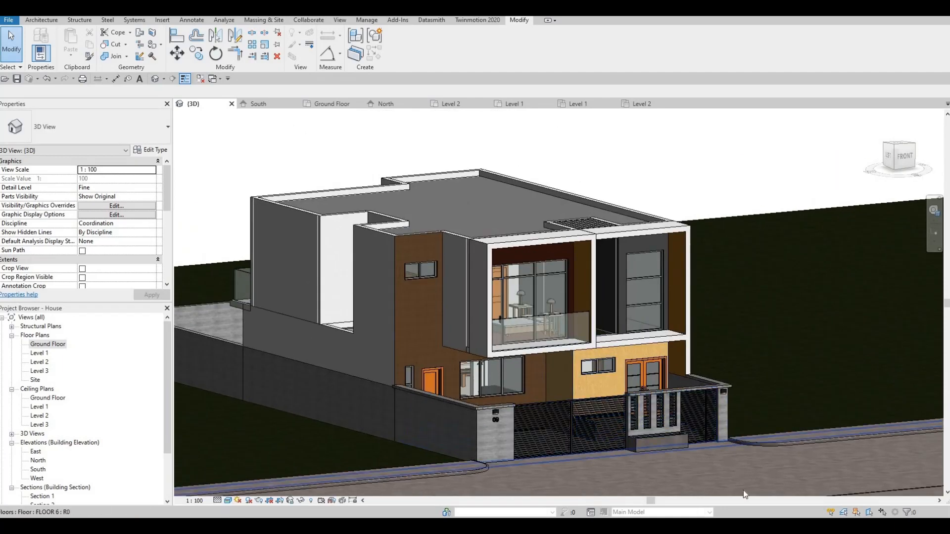